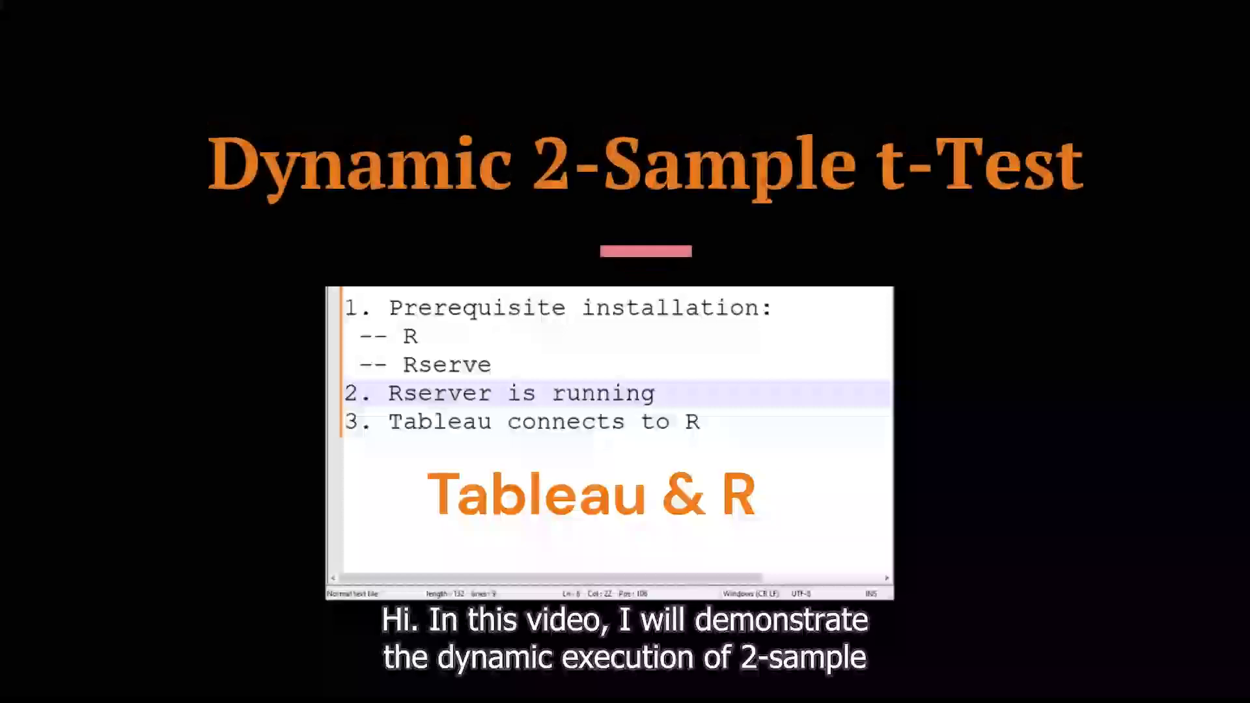
pyautogui.moveTo(523, 250); pyautogui.dragTo(567, 250)
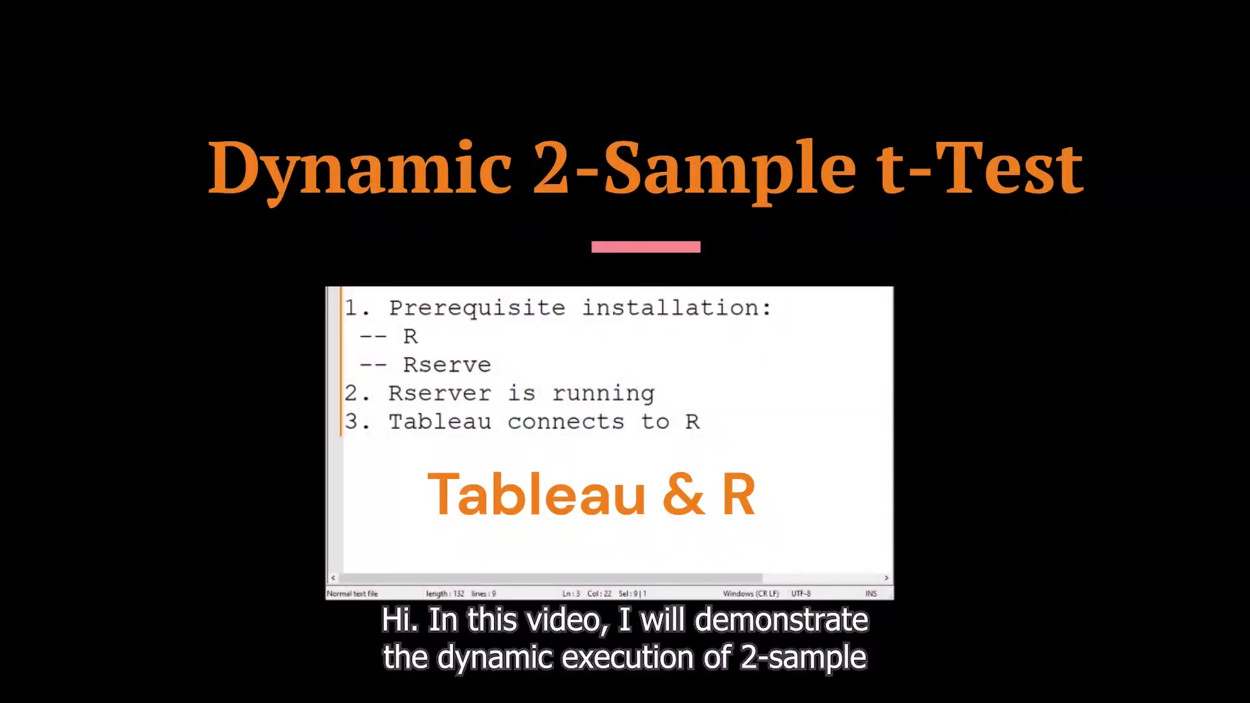
pyautogui.click(604, 341)
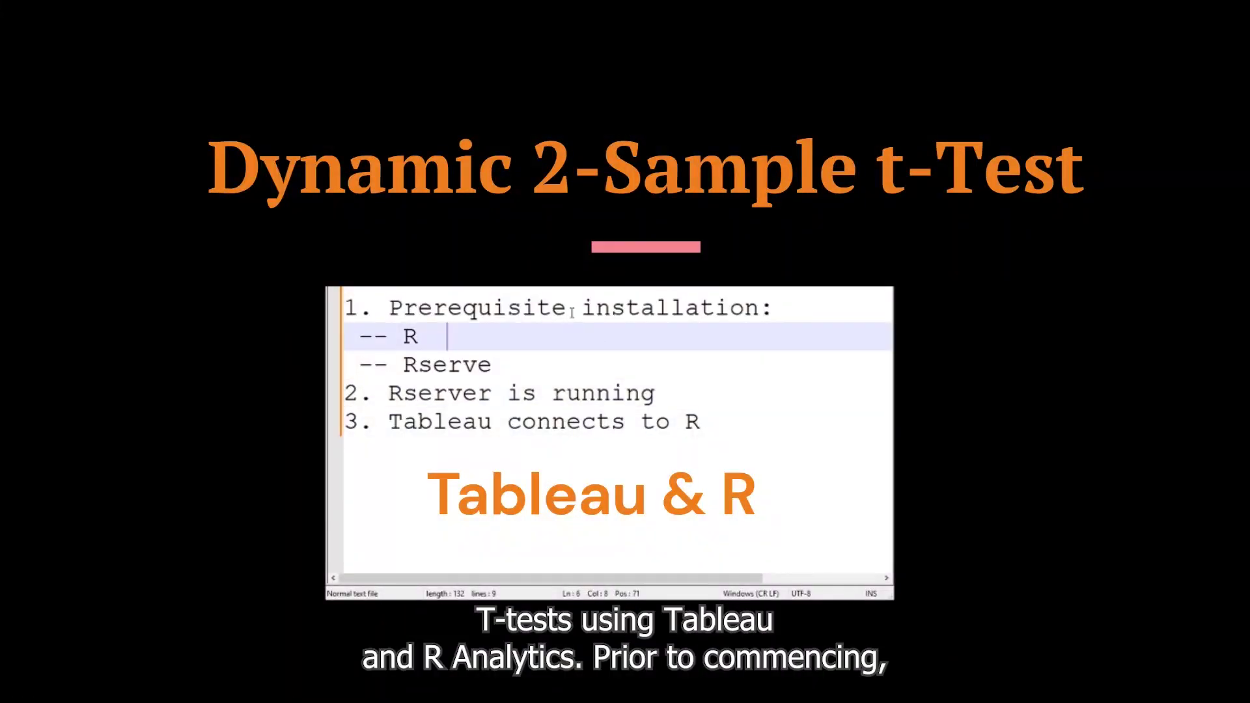
pyautogui.moveTo(390, 307); pyautogui.dragTo(759, 307)
pyautogui.click(446, 349)
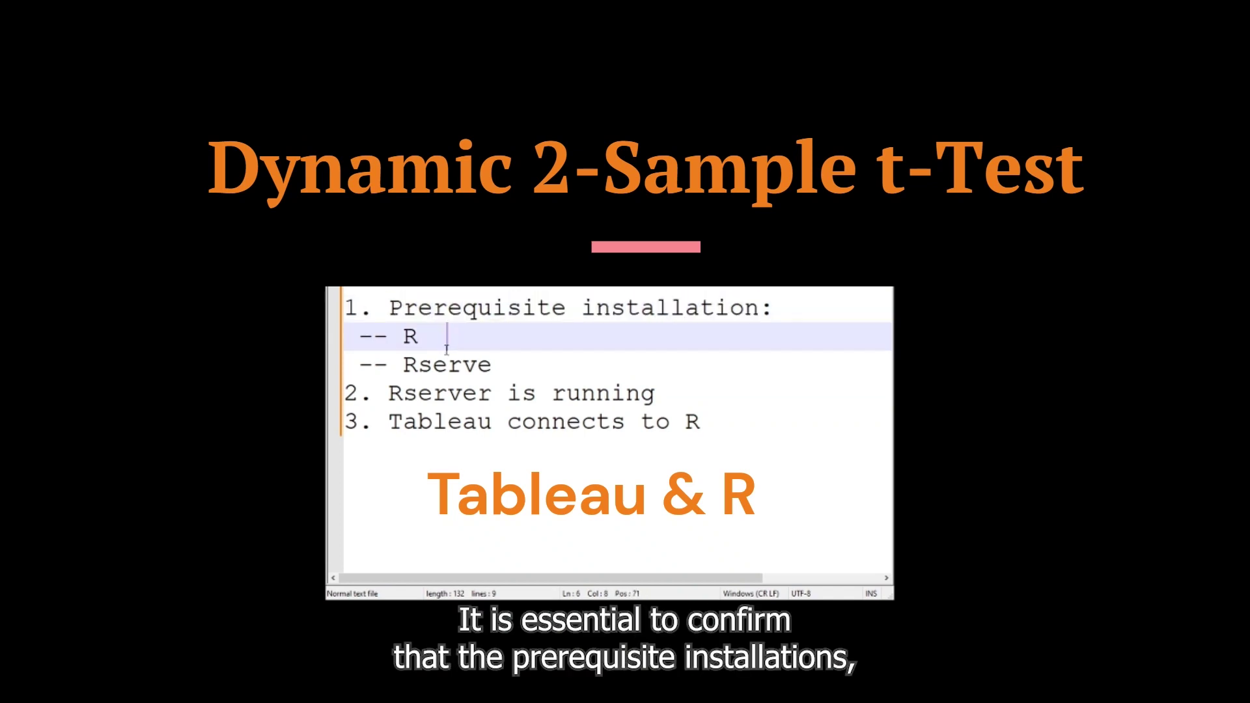
pyautogui.hotkey('shift', 'Right')
pyautogui.click(508, 344)
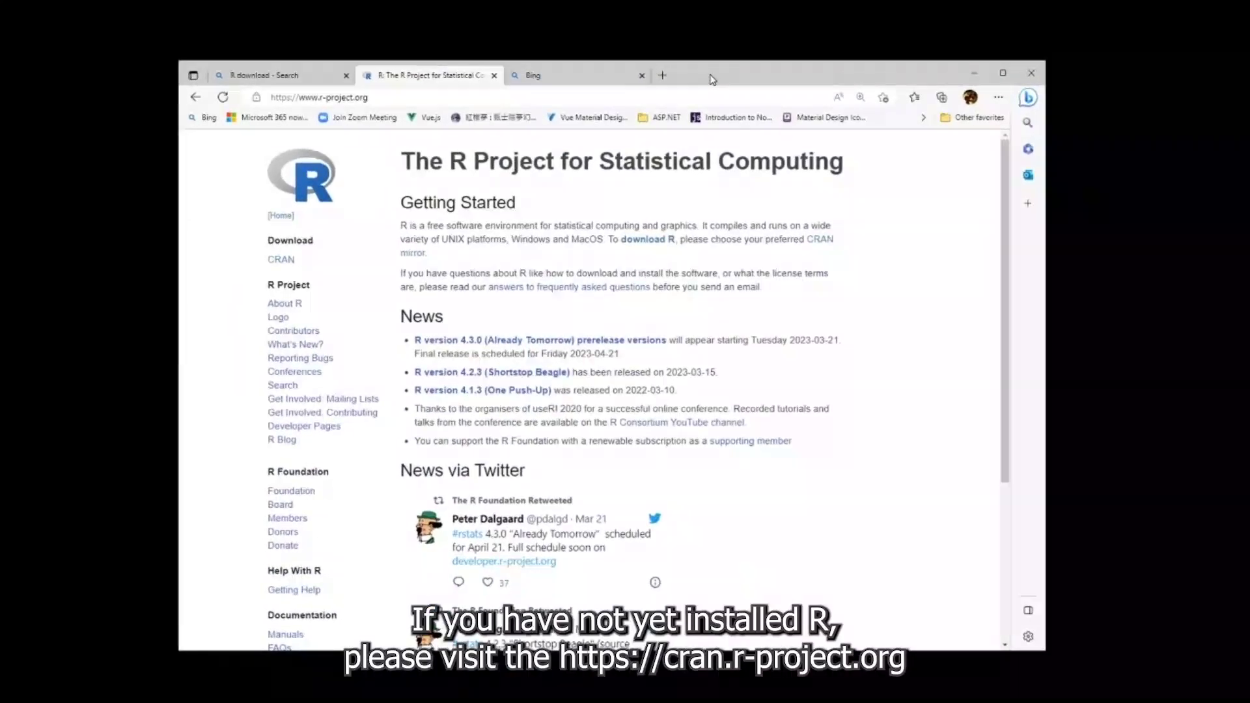
# - Maximize the browser window and open the Indiana University mirror from the CRAN mirrors list on the R Project site
pyautogui.click(1003, 73)
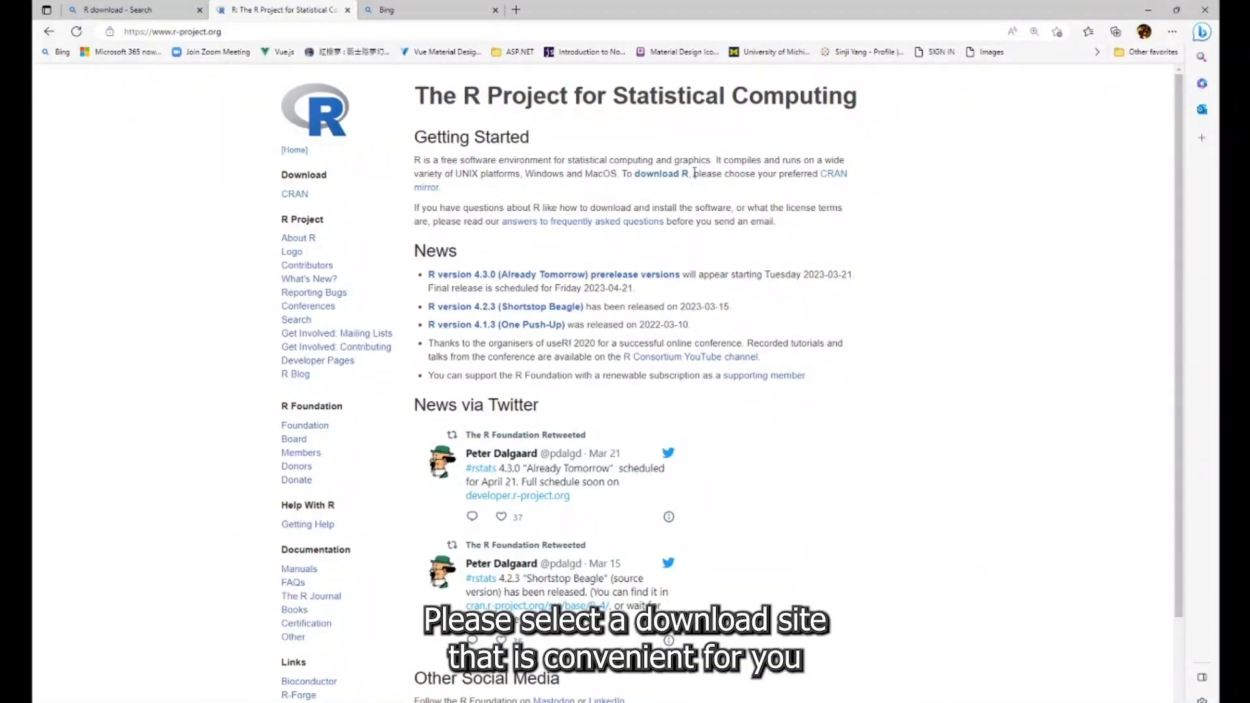
pyautogui.click(655, 175)
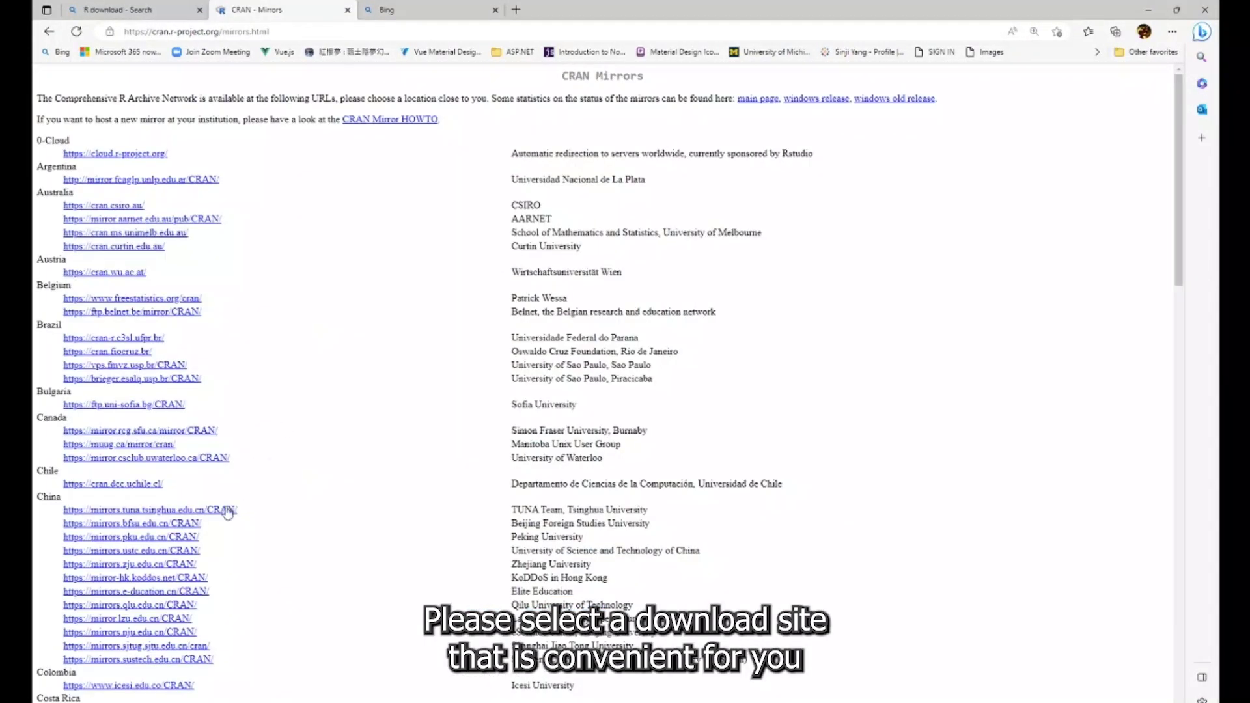
pyautogui.scroll(-18, 227, 513)
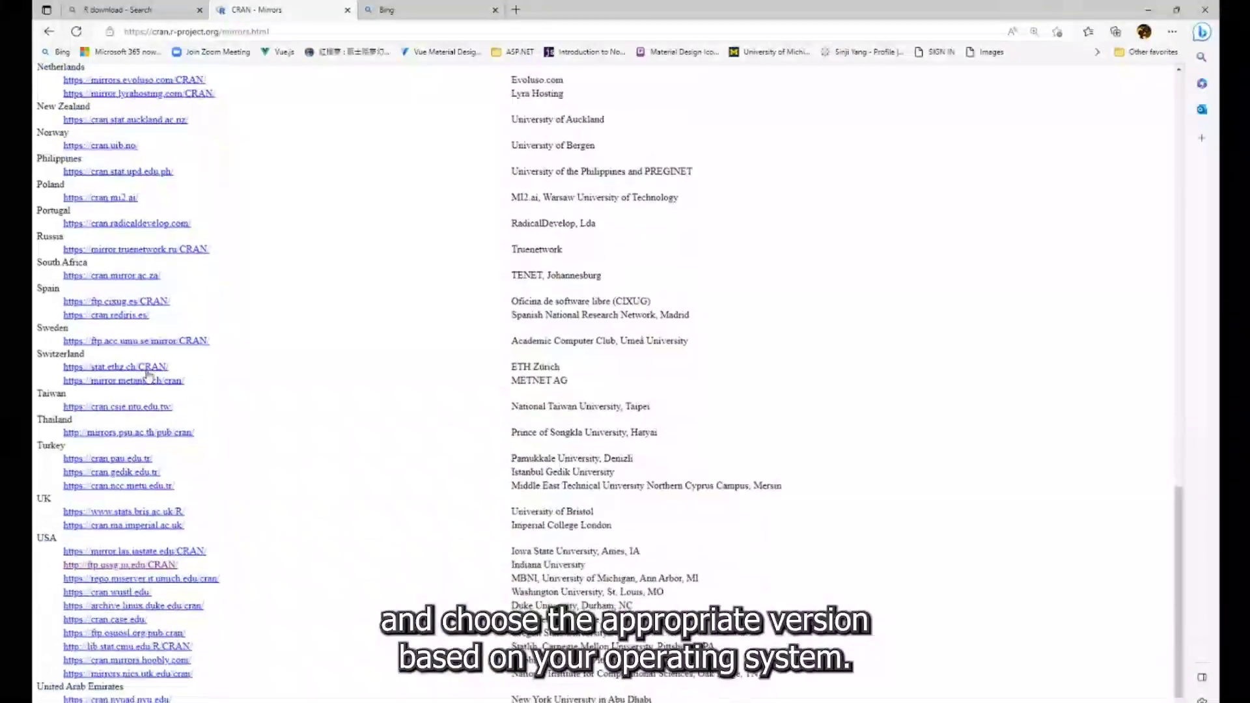
pyautogui.scroll(-1, 161, 453)
pyautogui.click(162, 541)
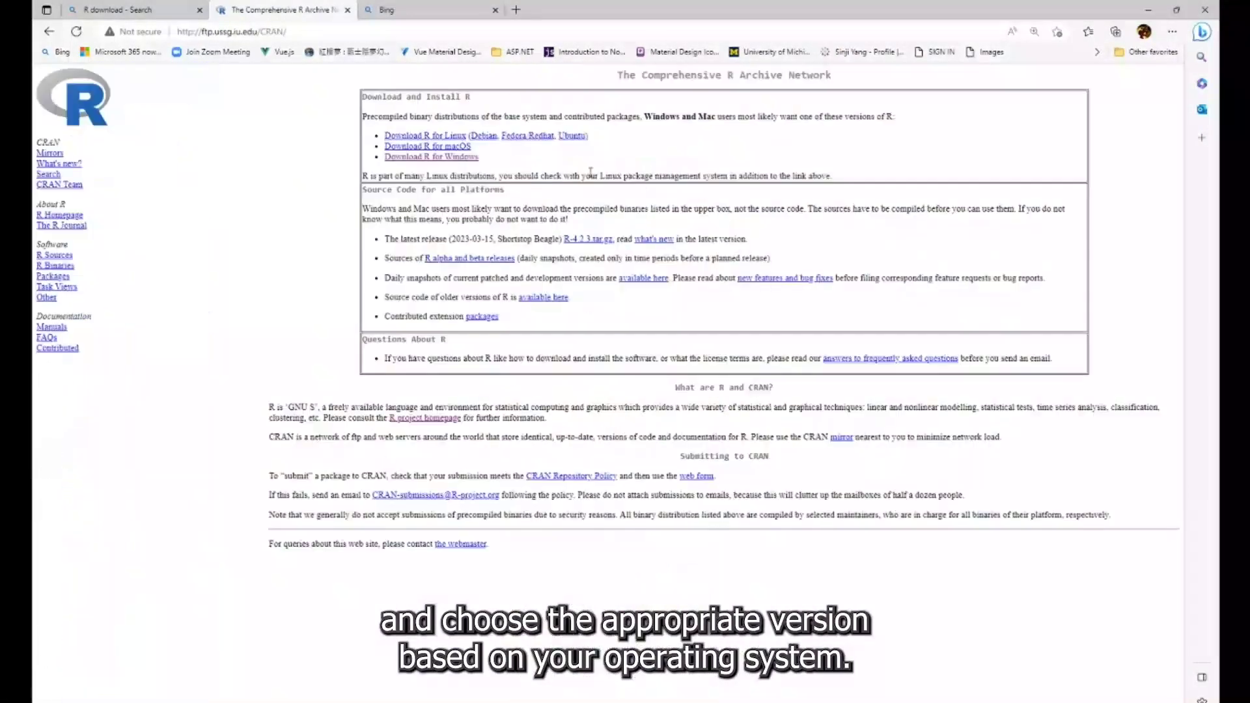
# - Download the R-4.2.3 installer for Windows and save R-4.2.3-win.exe to the Downloads folder
pyautogui.hotkey('ctrl', '+')
pyautogui.hotkey('ctrl', '+')
pyautogui.click(470, 205)
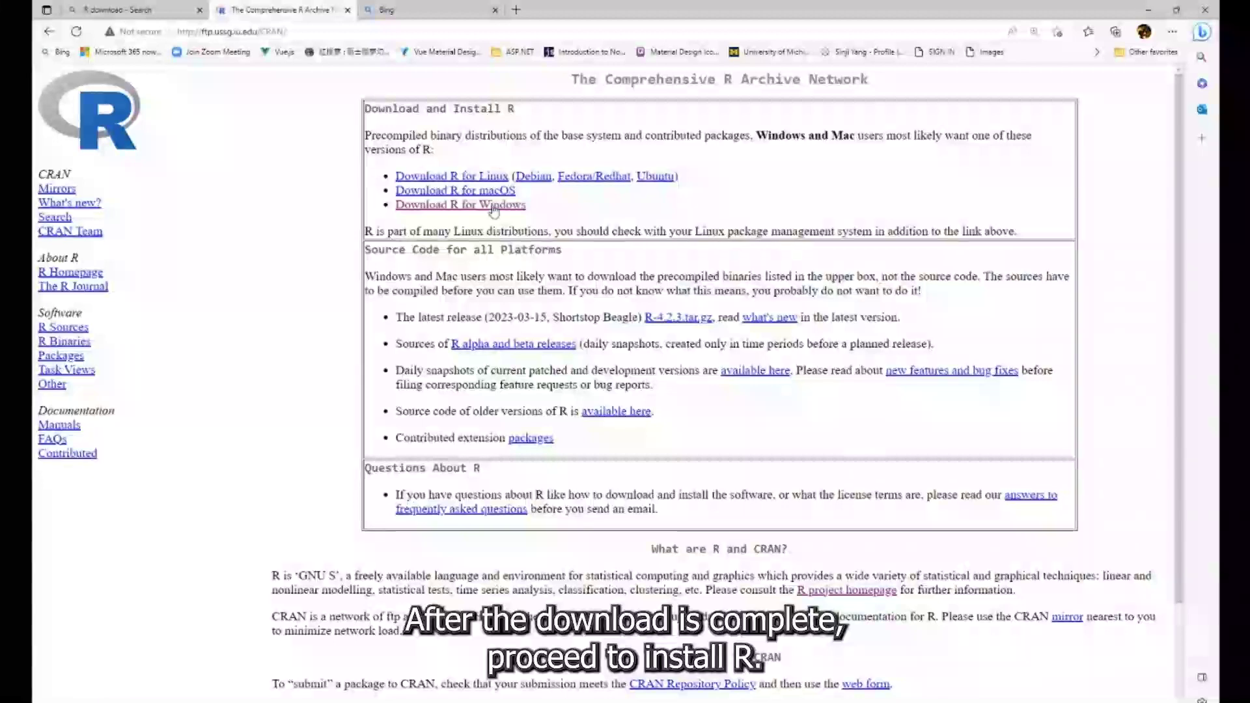
pyautogui.click(287, 134)
pyautogui.click(396, 125)
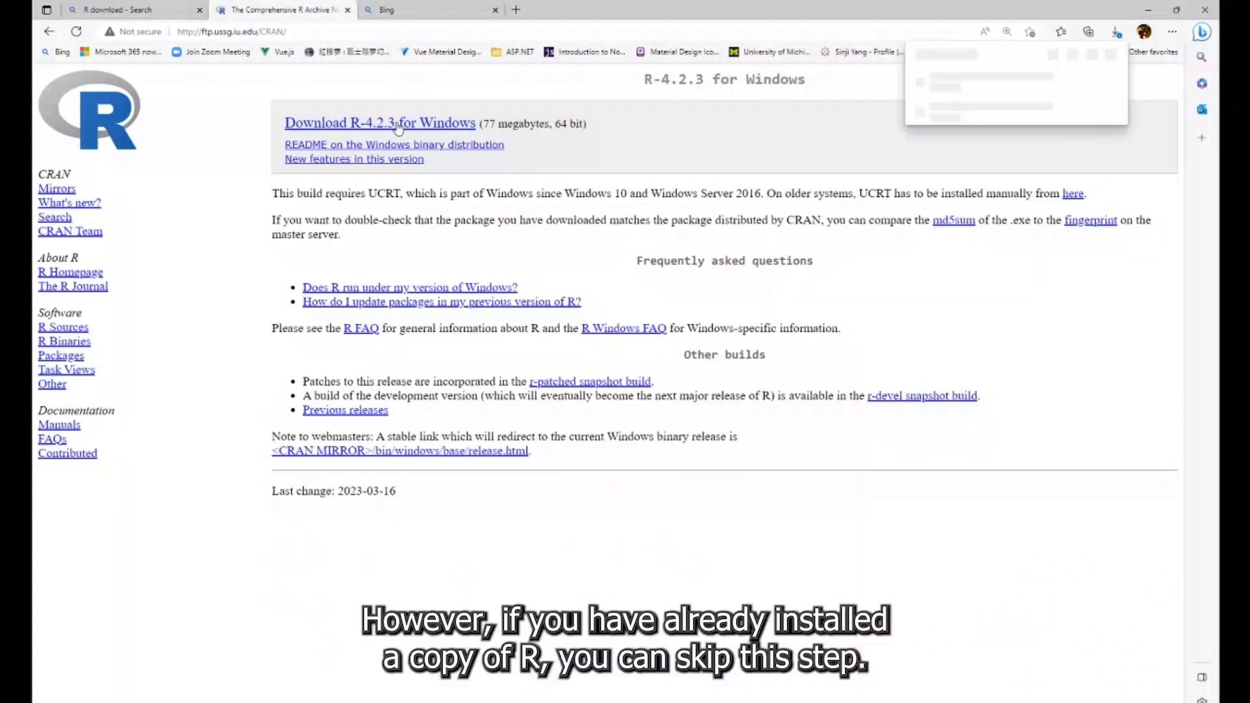
pyautogui.click(1048, 102)
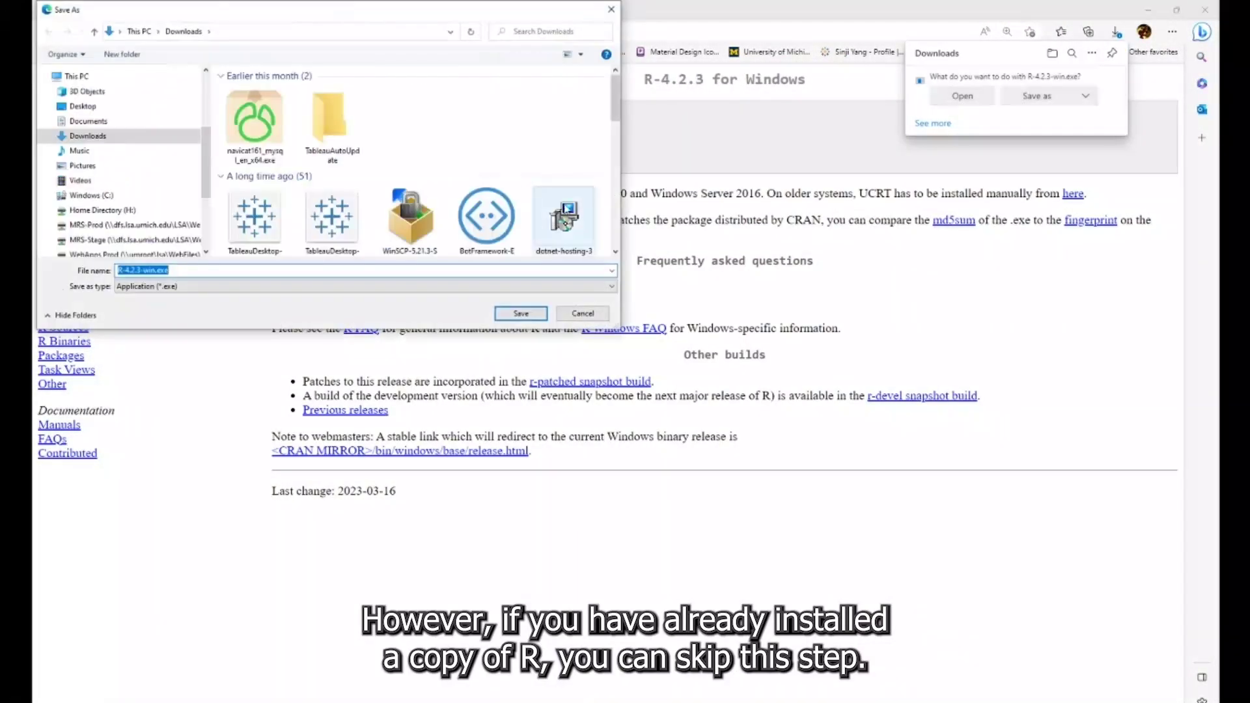
pyautogui.click(522, 314)
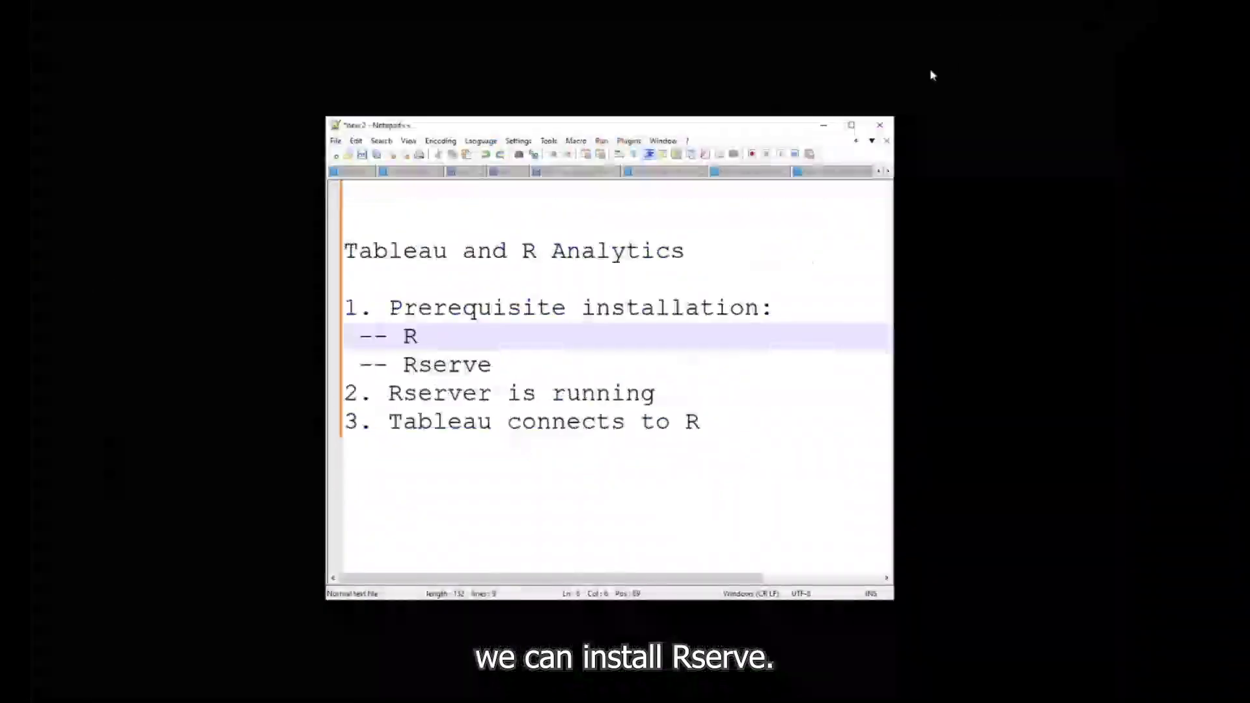
# - Switch to RGui and move the R Console window toward the middle of the workspace
pyautogui.doubleClick(407, 365)
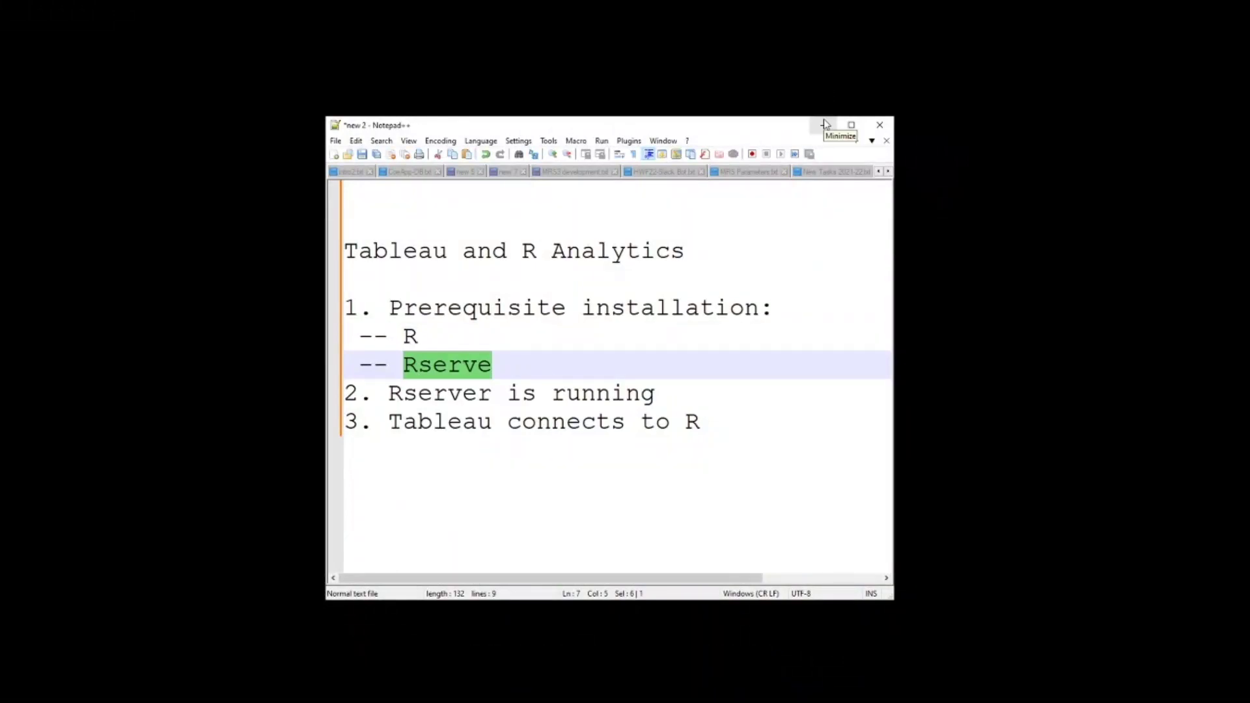
pyautogui.hotkey('alt', 'Tab')
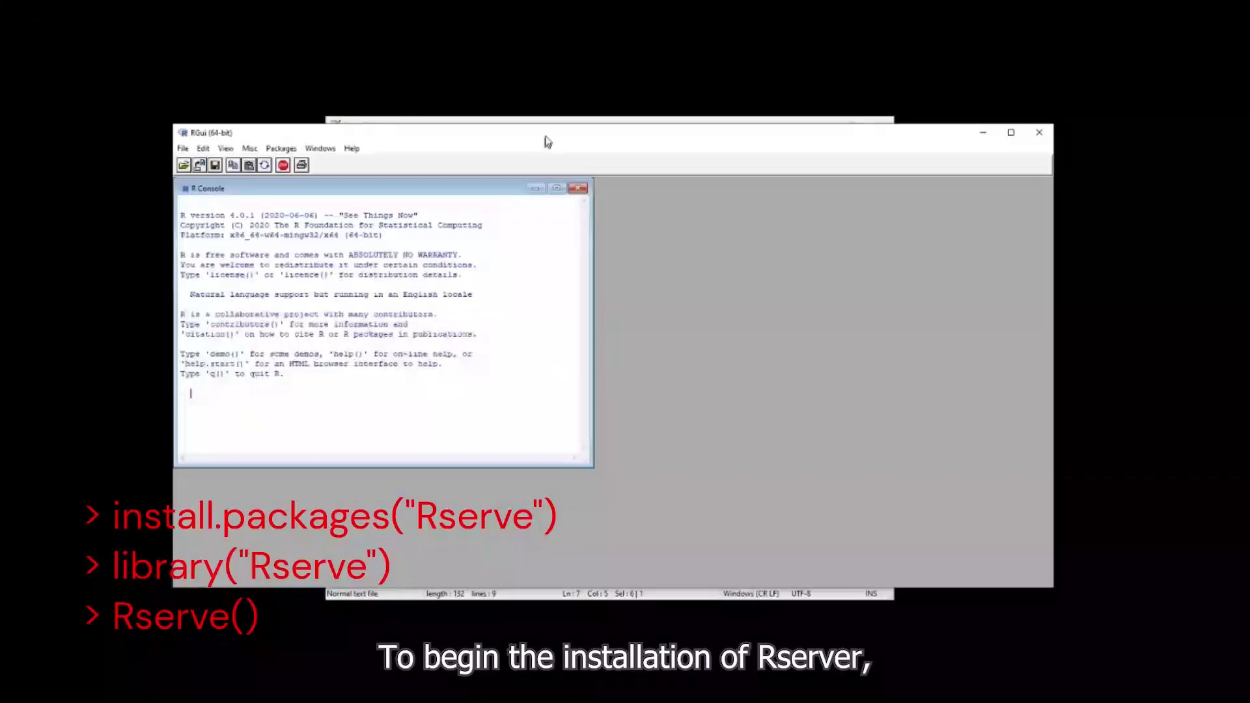
pyautogui.moveTo(546, 137); pyautogui.dragTo(553, 126)
pyautogui.click(1018, 119)
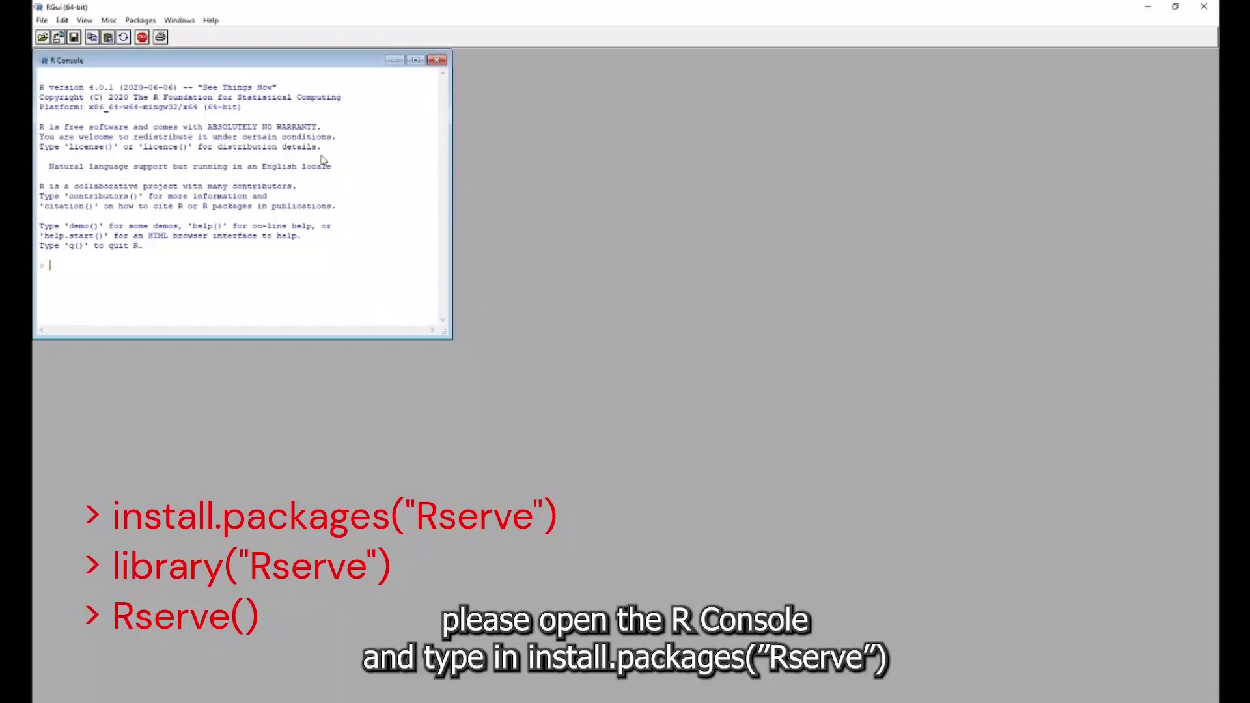
pyautogui.moveTo(254, 60); pyautogui.dragTo(628, 168)
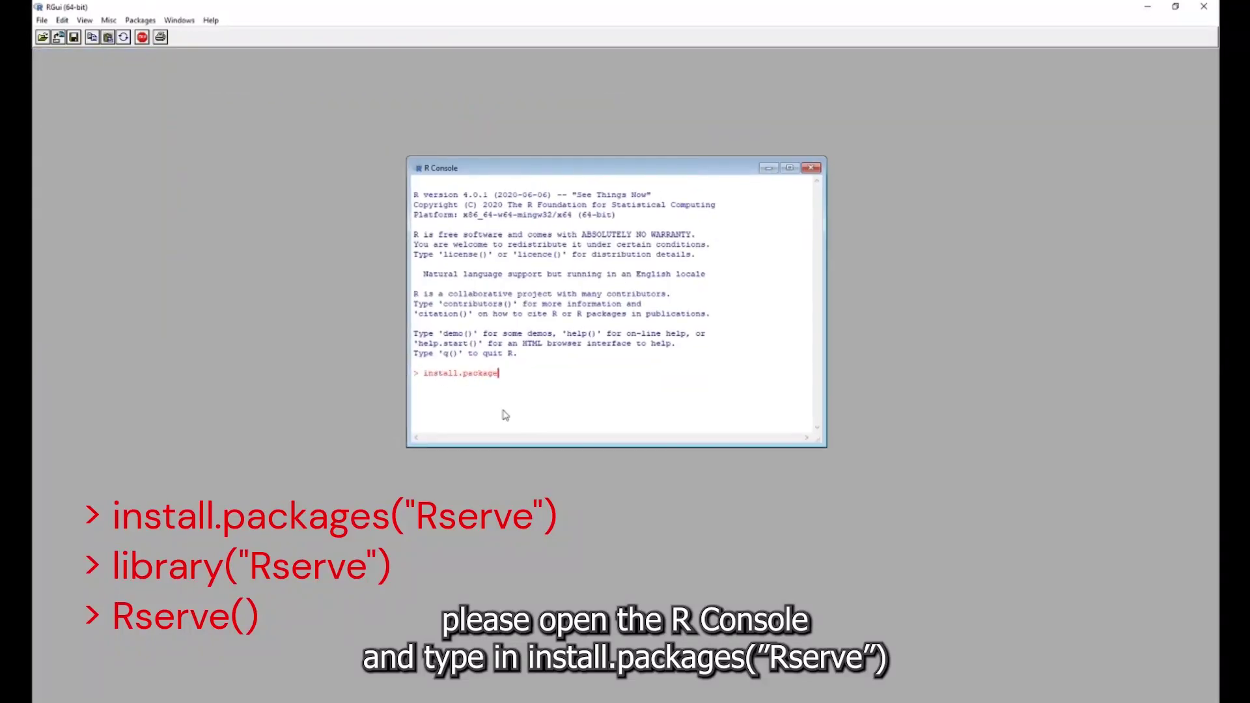
# - Install the Rserve package with install.packages("Rserve"), using the USA (MI) CRAN mirror
pyautogui.write('s("Rserve")')
pyautogui.press('Return')
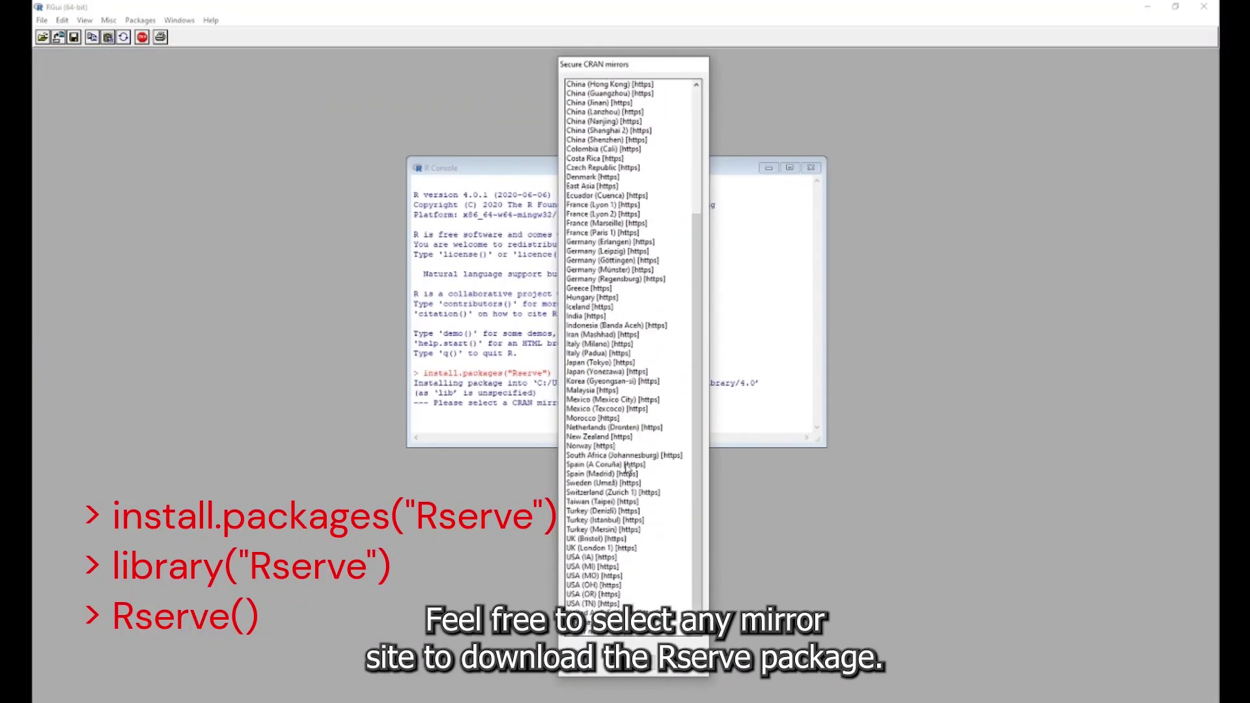
pyautogui.doubleClick(590, 569)
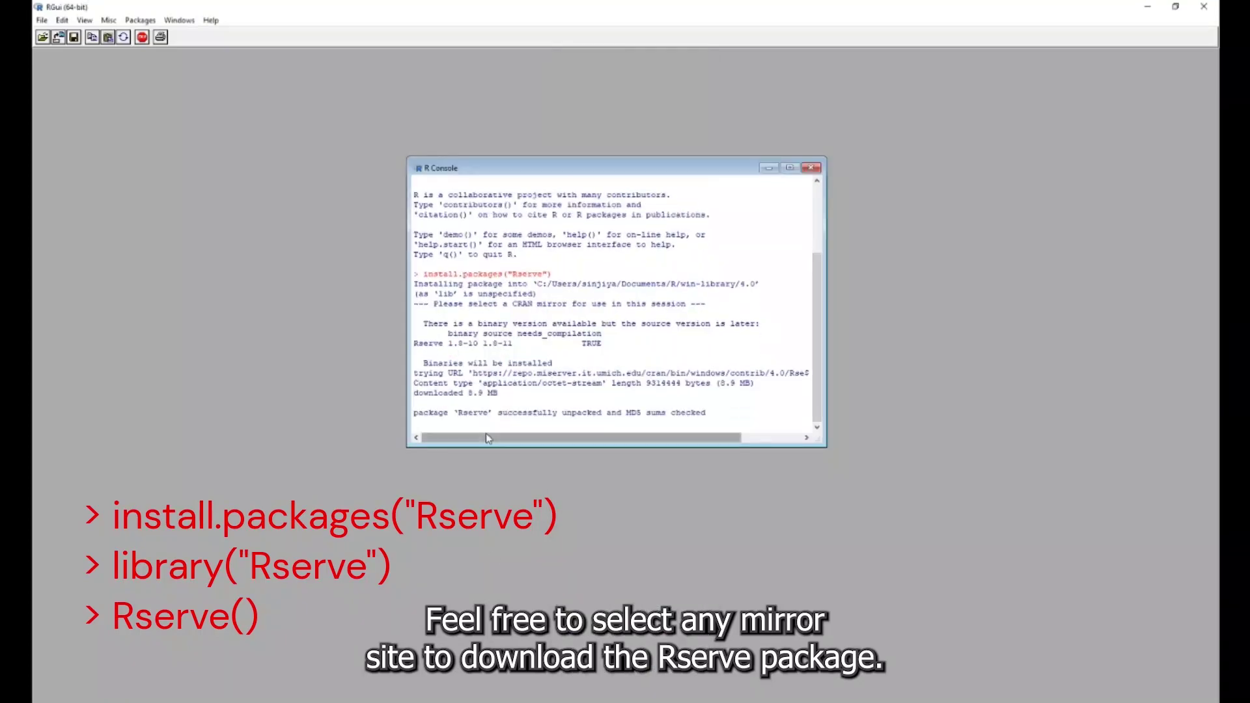
# - Load the package with library("Rserve") and start the server with Rserve()
pyautogui.write('library(')
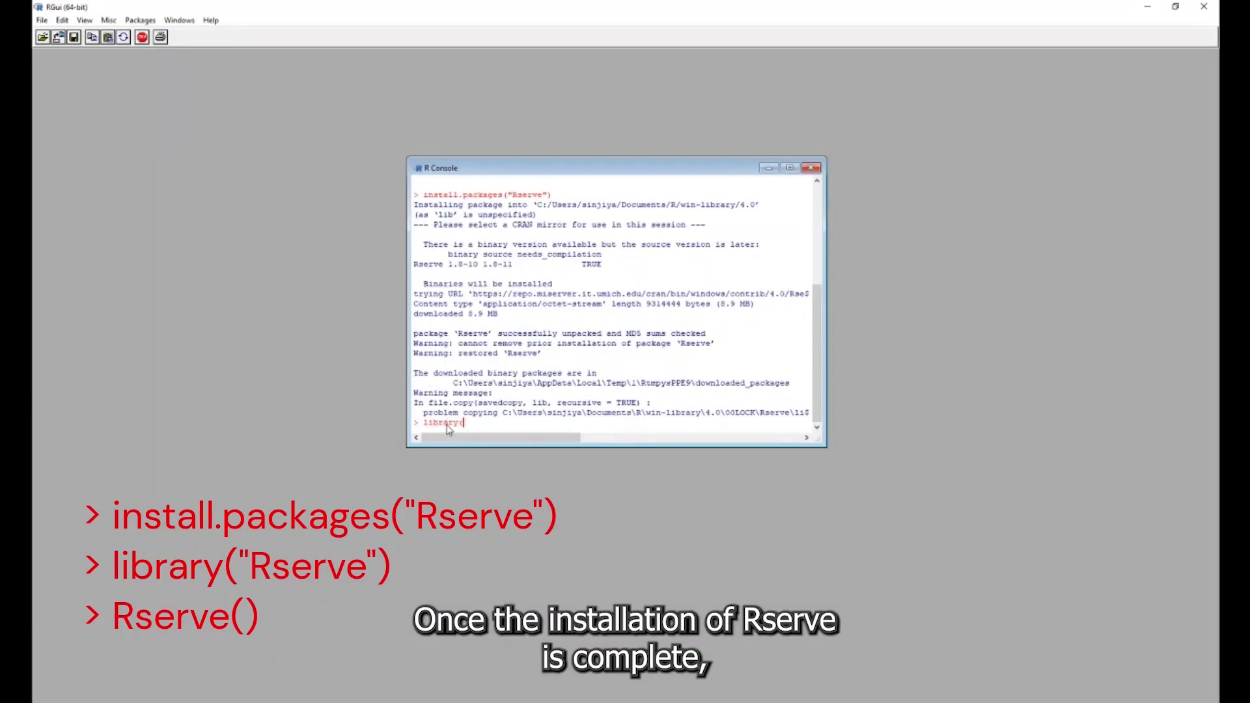
pyautogui.write('"Rserve")')
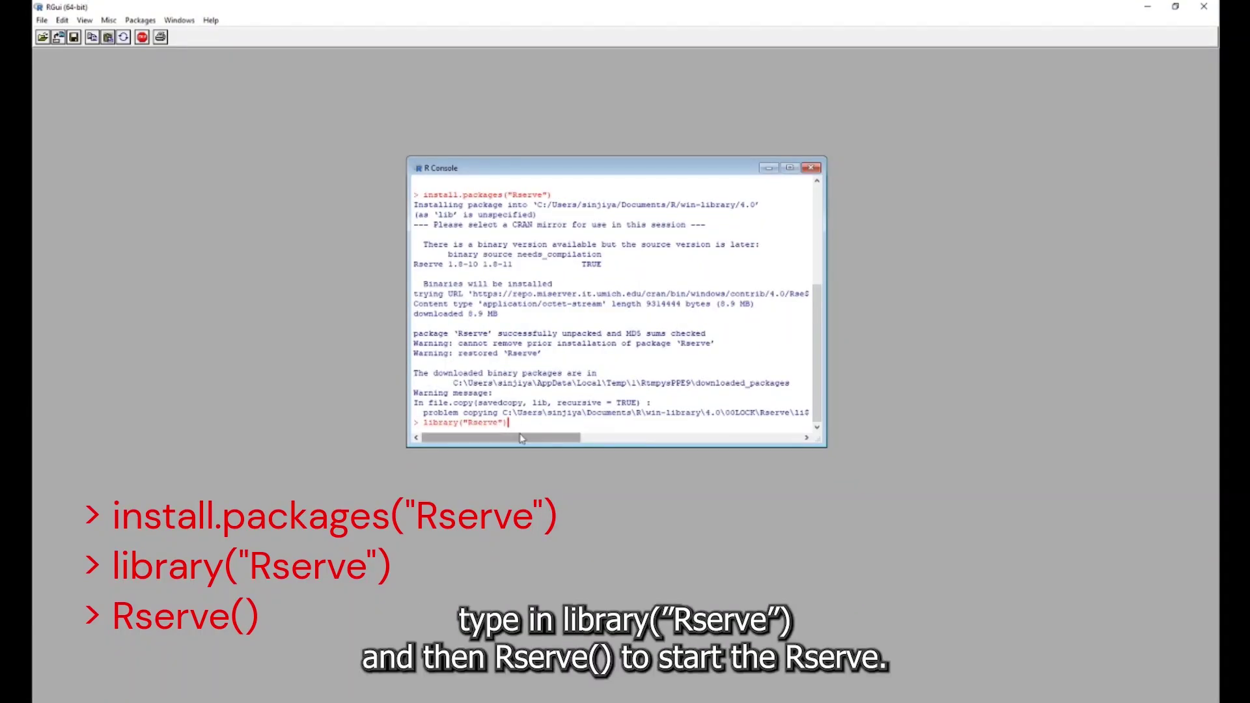
pyautogui.press('Return')
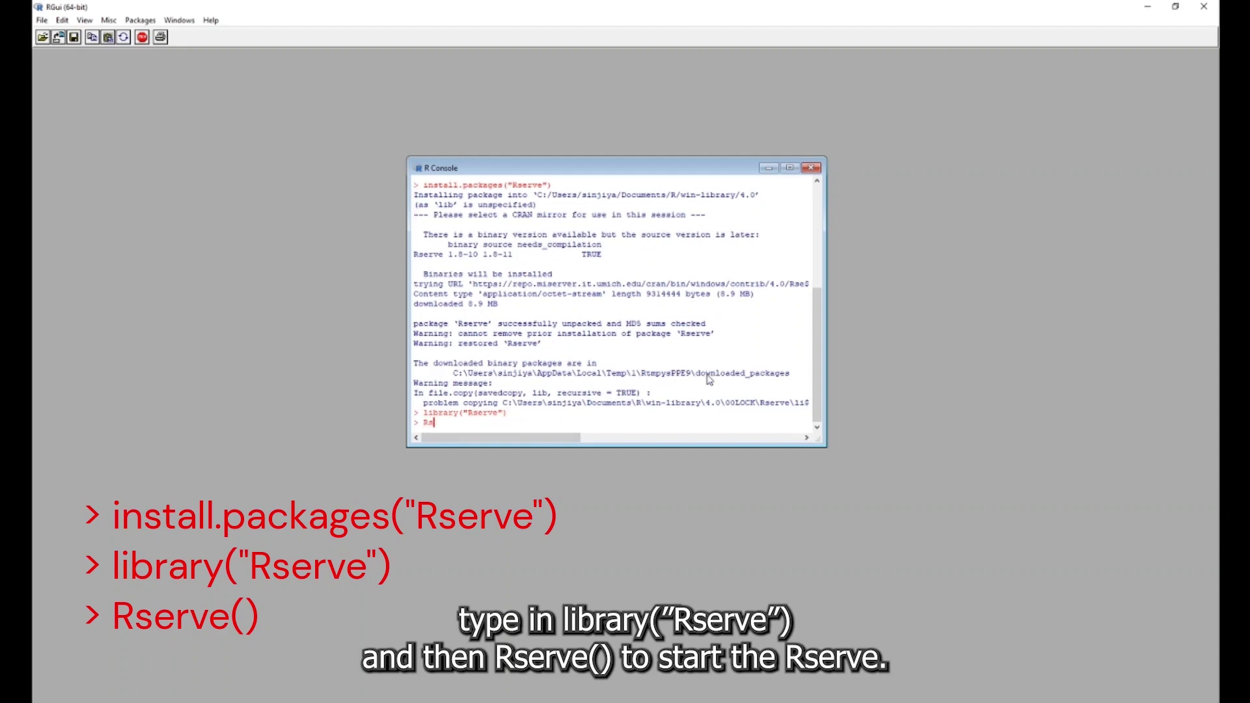
pyautogui.write('Rserve()')
pyautogui.press('Return')
pyautogui.moveTo(763, 412); pyautogui.dragTo(478, 426)
pyautogui.moveTo(515, 403); pyautogui.dragTo(411, 410)
pyautogui.moveTo(492, 438); pyautogui.dragTo(503, 404)
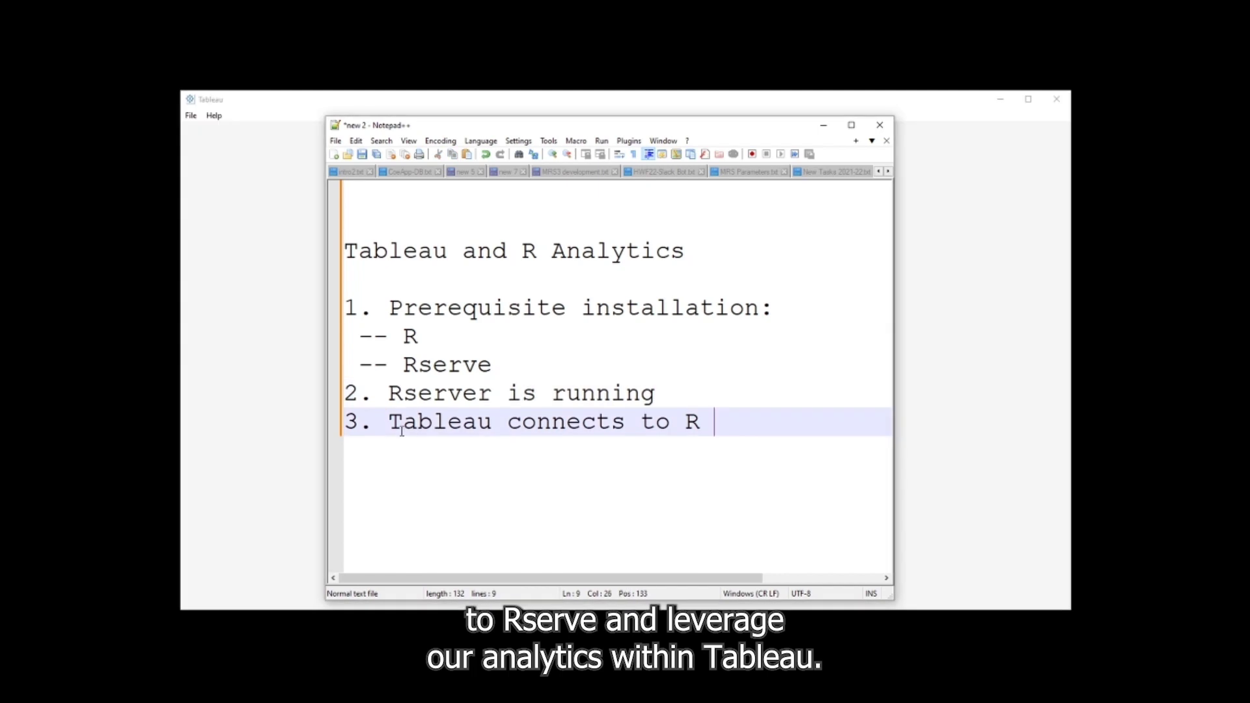
pyautogui.moveTo(391, 423); pyautogui.dragTo(508, 422)
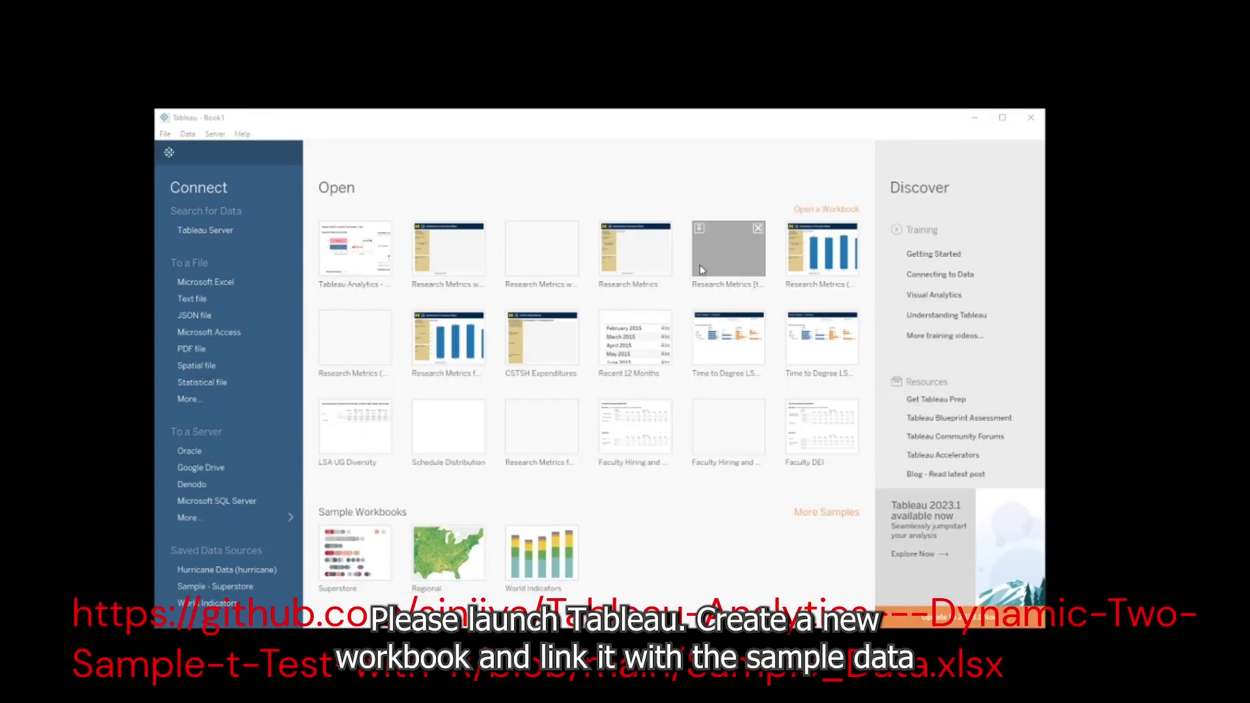
# - Switch to Tableau and connect the new workbook to the Excel file Sample_Data.xlsx in the Desktop's Sample folder
pyautogui.click(227, 289)
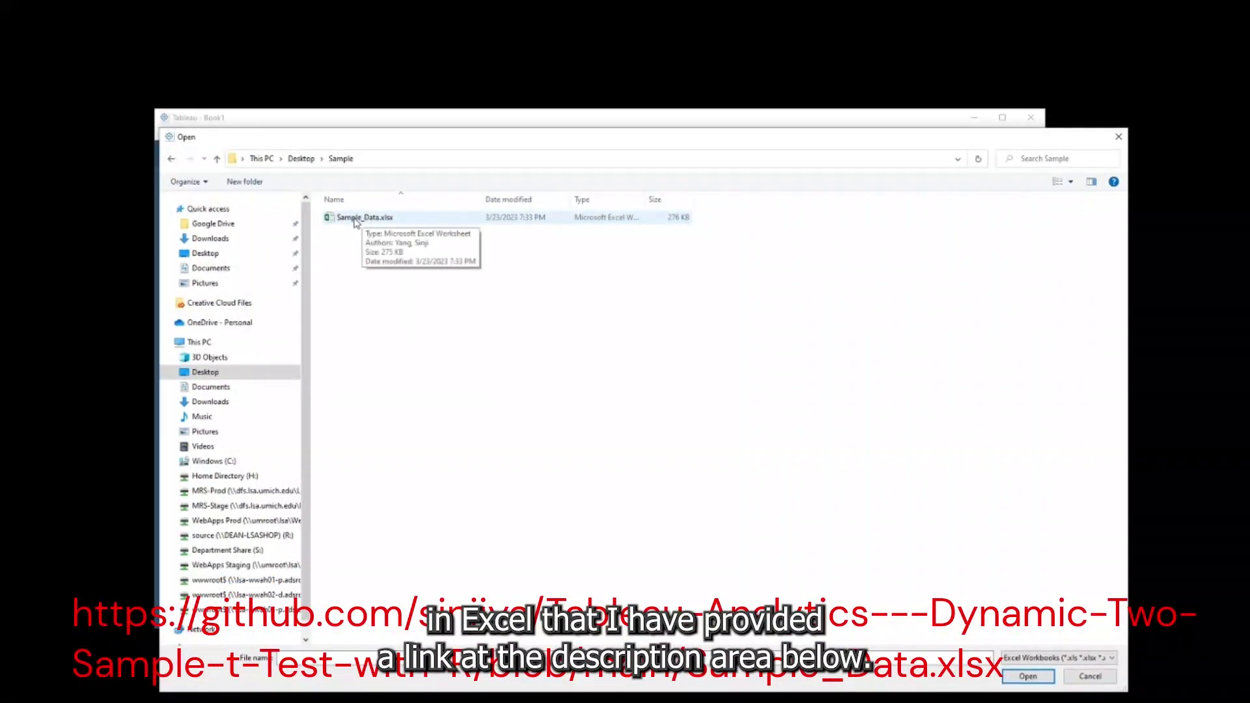
pyautogui.doubleClick(356, 220)
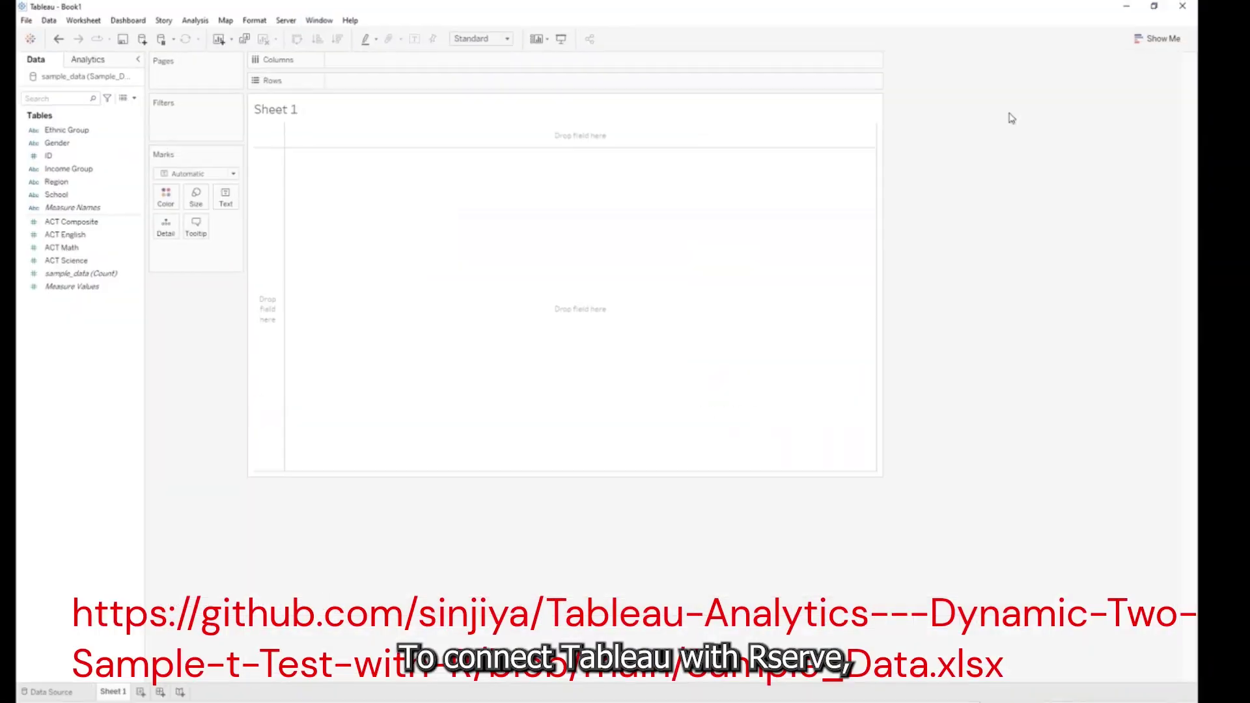
# - Open the RServe analytics extension connection settings and use localhost as the hostname and 6311 as the port
pyautogui.click(319, 21)
pyautogui.moveTo(349, 27)
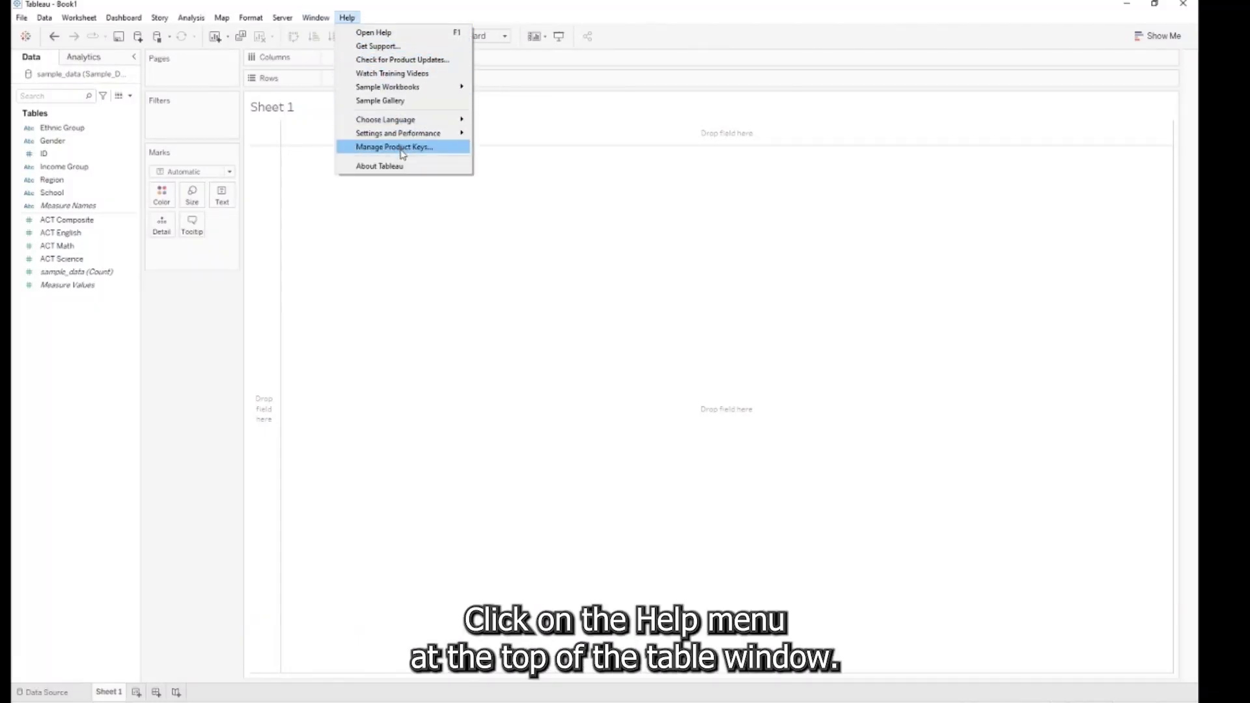
pyautogui.moveTo(407, 136)
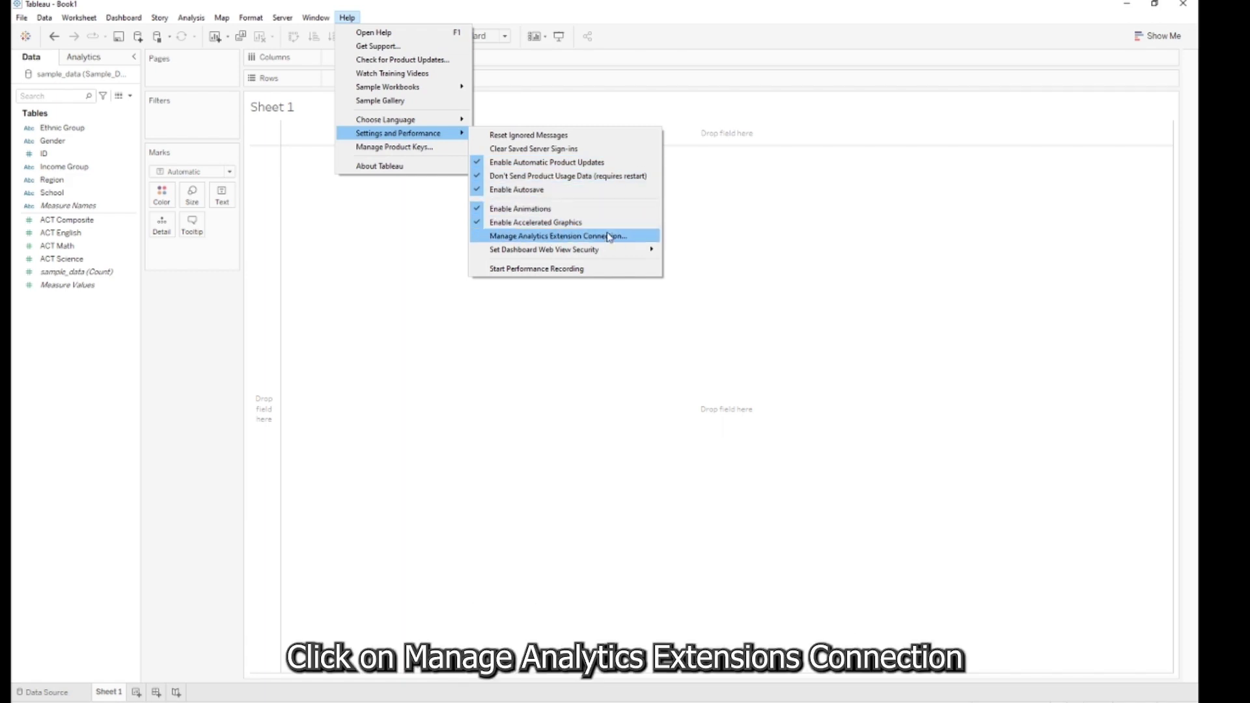
pyautogui.click(635, 241)
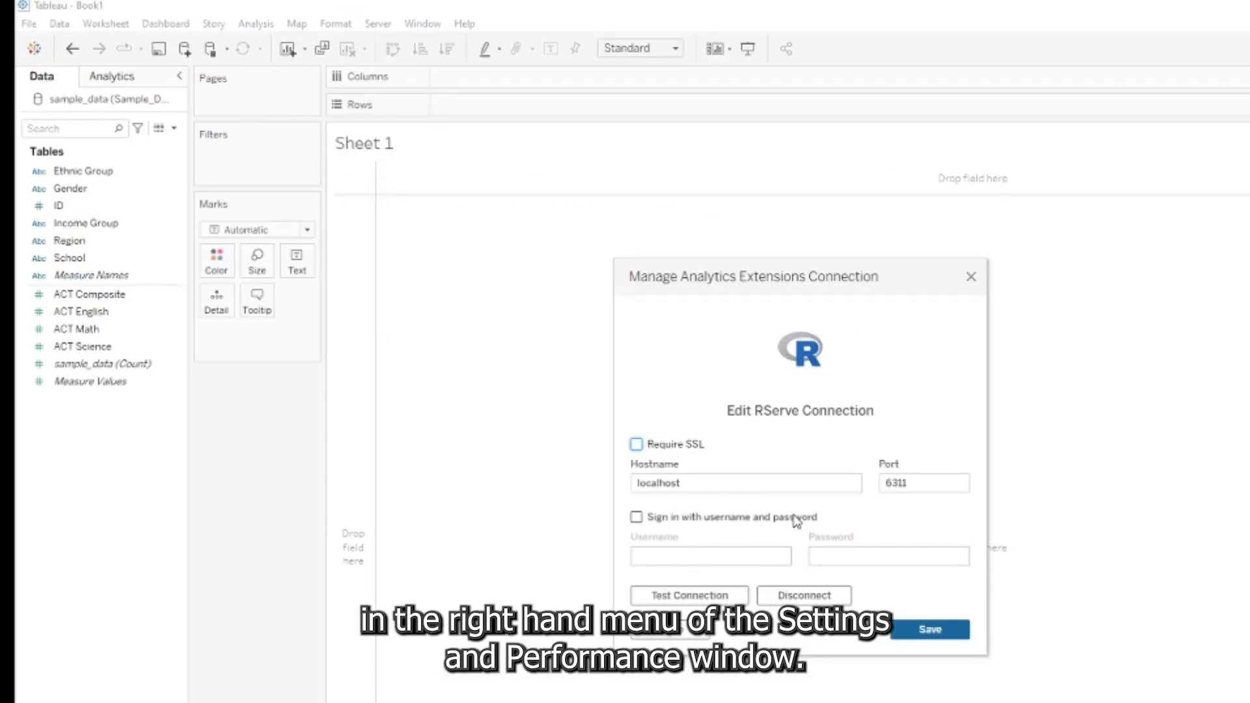
pyautogui.click(726, 485)
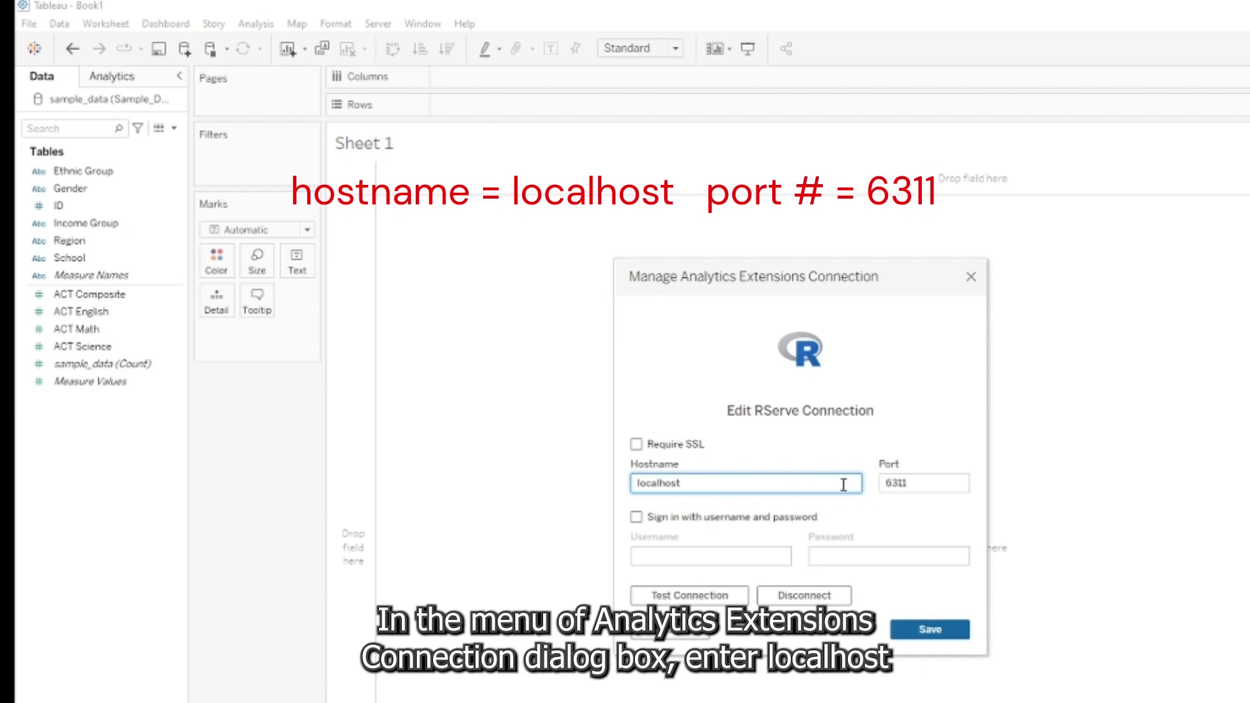
pyautogui.click(915, 486)
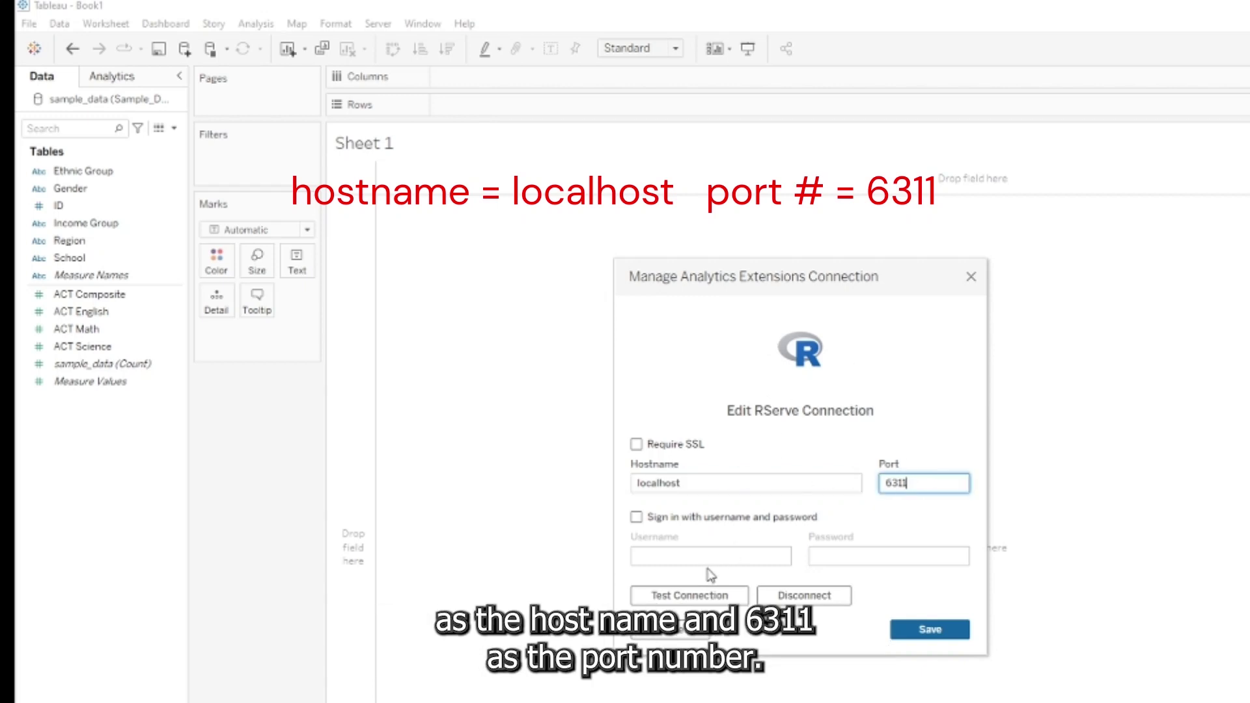
# - Test the RServe connection, save its settings and close the connection dialog
pyautogui.click(693, 596)
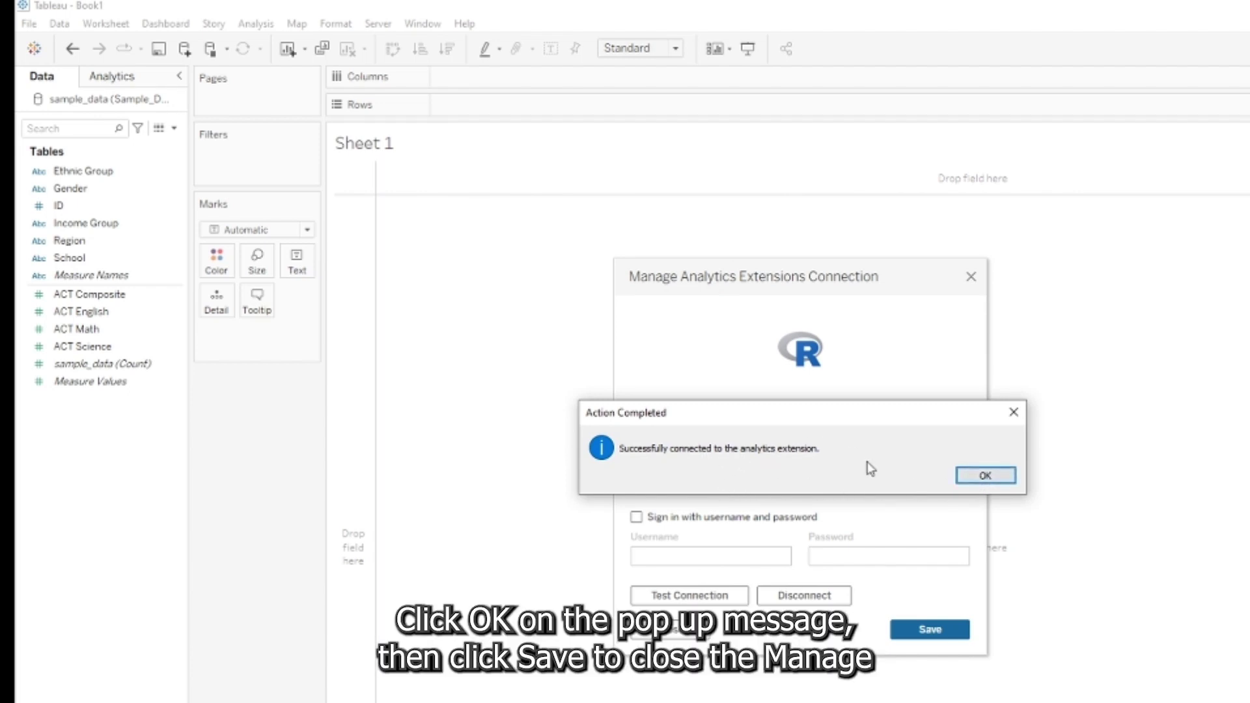
pyautogui.click(986, 475)
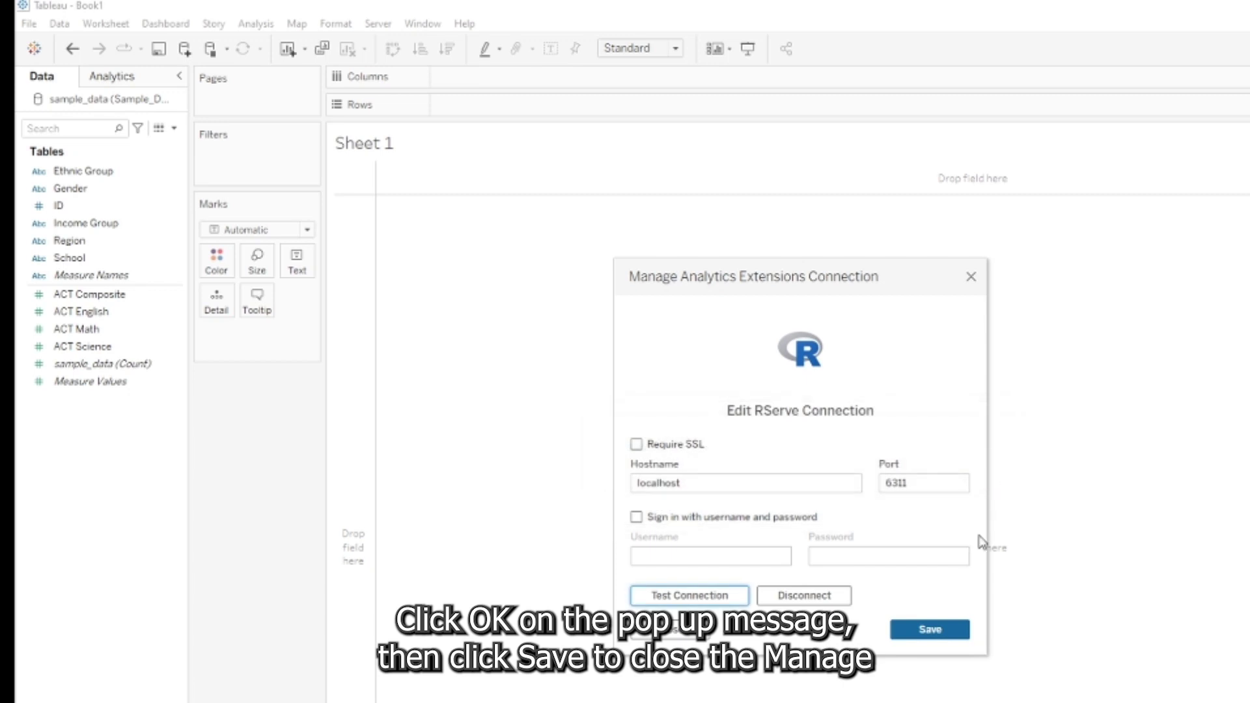
pyautogui.click(947, 632)
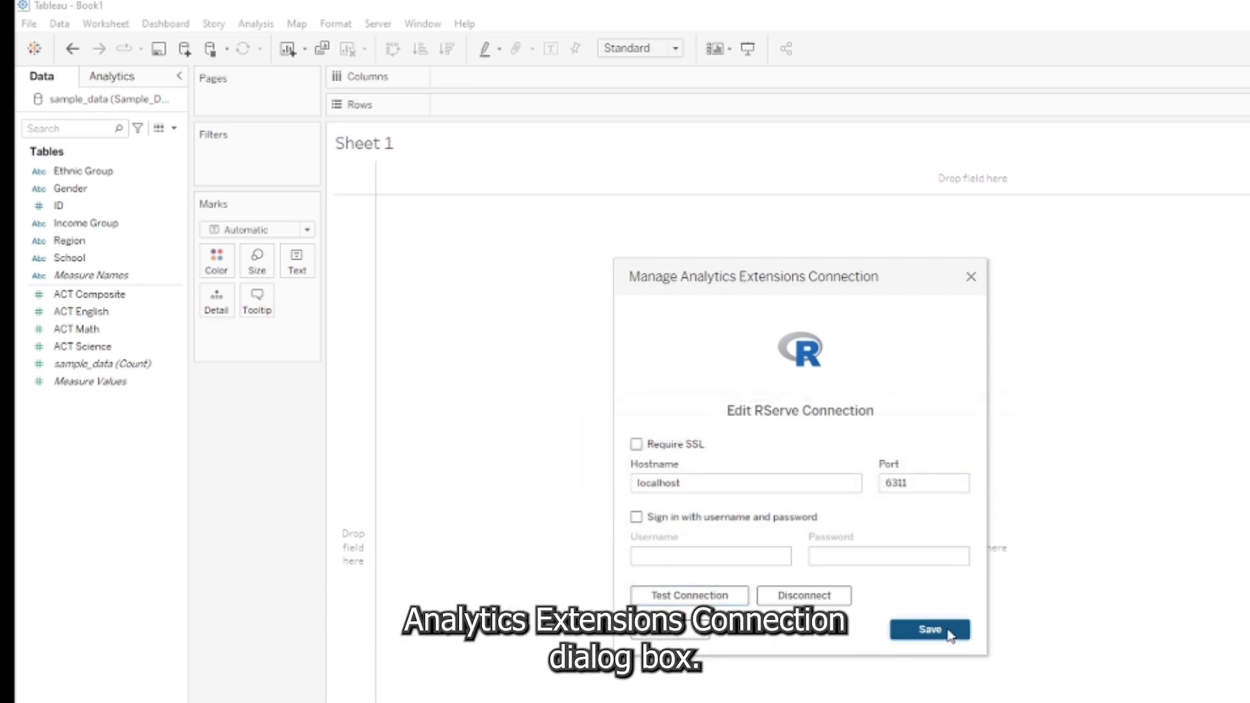
pyautogui.click(680, 632)
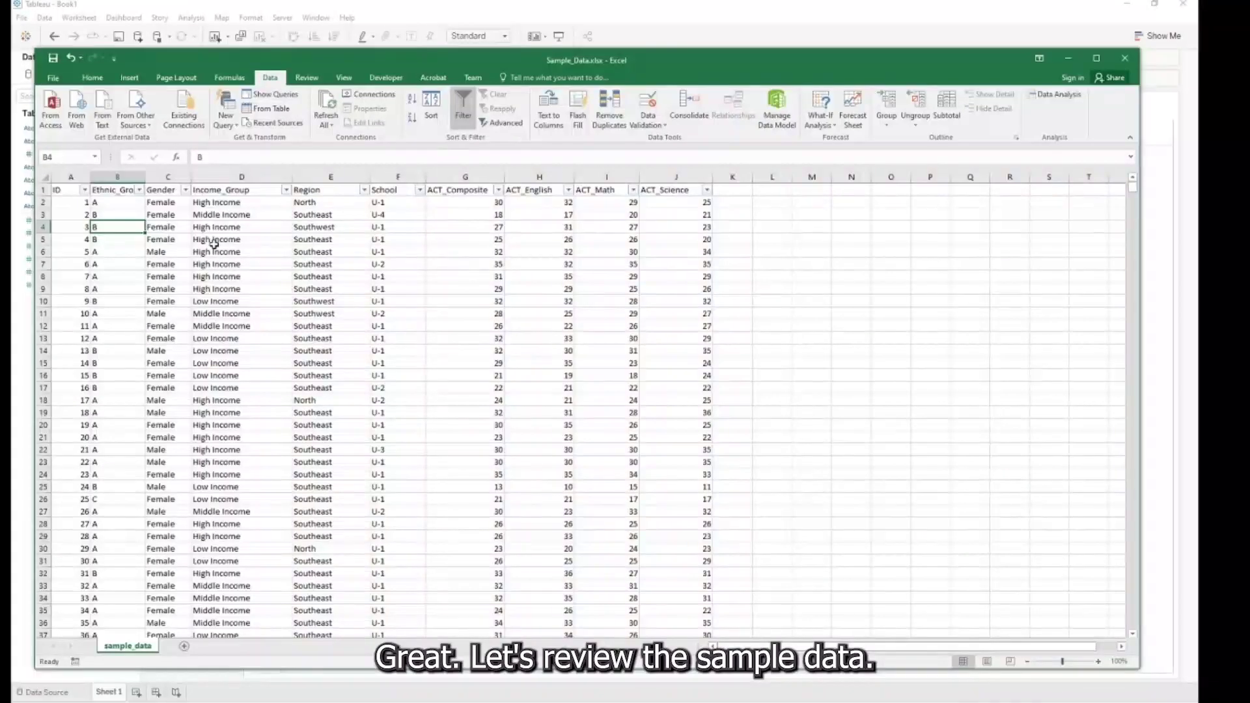
# - Examine the sample_data sheet in Excel down to its end and select the last data row
pyautogui.moveTo(1140, 197); pyautogui.dragTo(1185, 682)
pyautogui.click(47, 623)
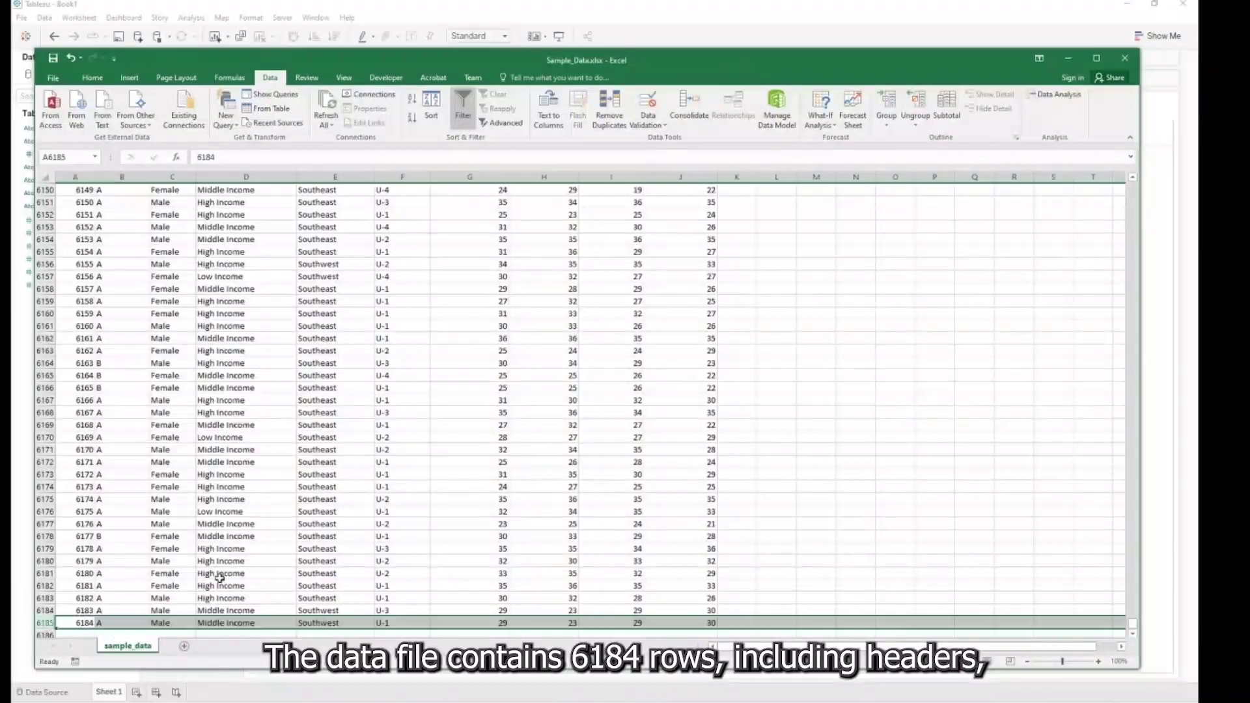
# - Go back to the top of the sample_data sheet and widen the Ethnic_Group column to fit its header
pyautogui.scroll(-9, 264, 562)
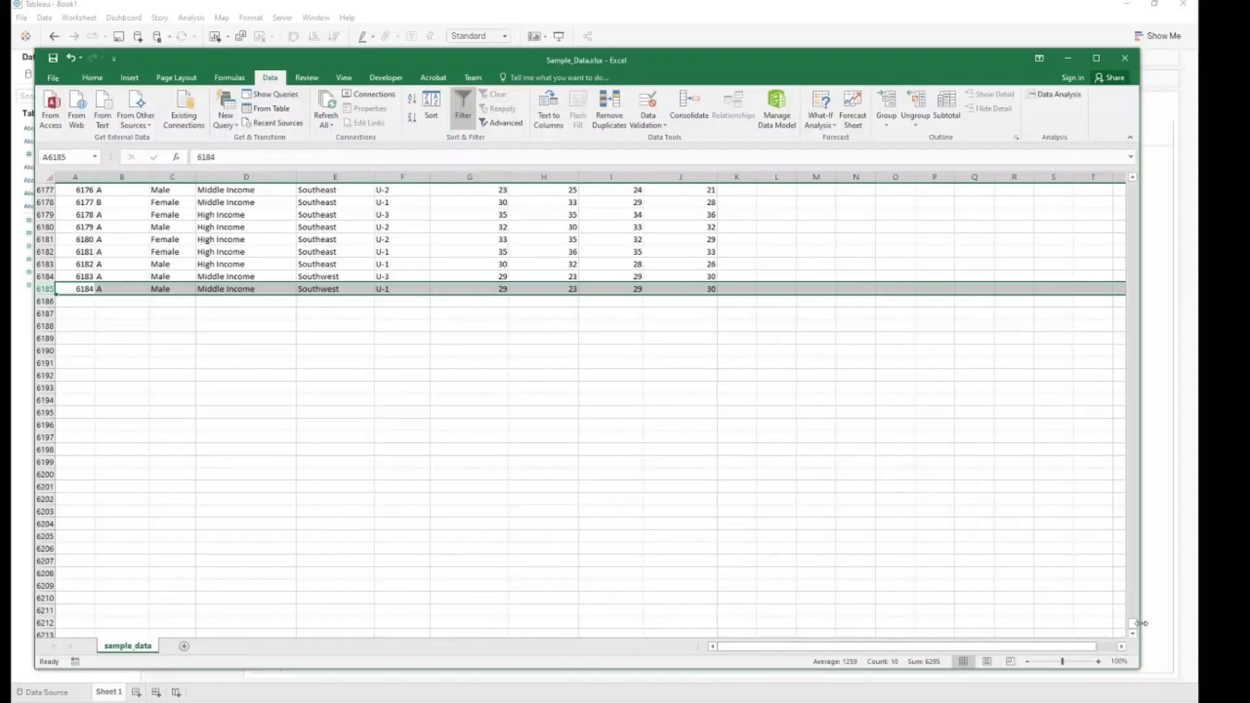
pyautogui.moveTo(1133, 623); pyautogui.dragTo(1140, 176)
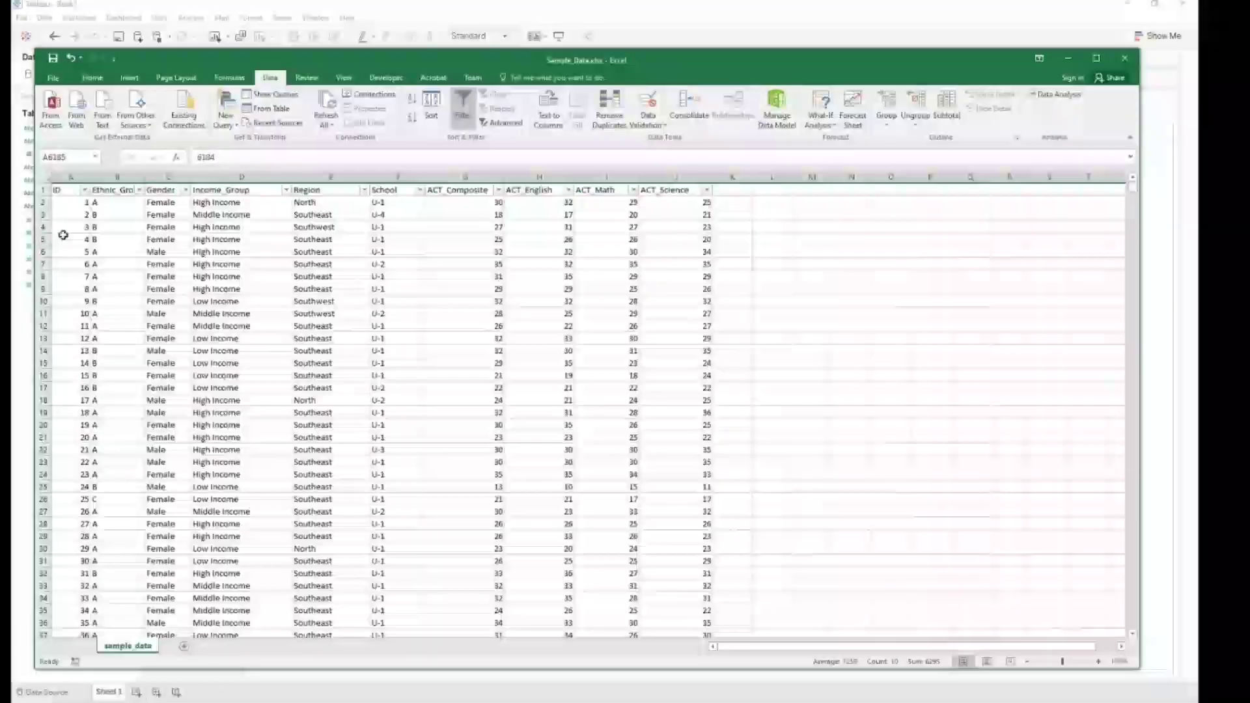
pyautogui.moveTo(143, 177); pyautogui.dragTo(155, 177)
# - Examine the available filter values of the Ethnic_Group, Gender, Income_Group, Region and School columns without filtering anything
pyautogui.click(150, 189)
pyautogui.click(97, 475)
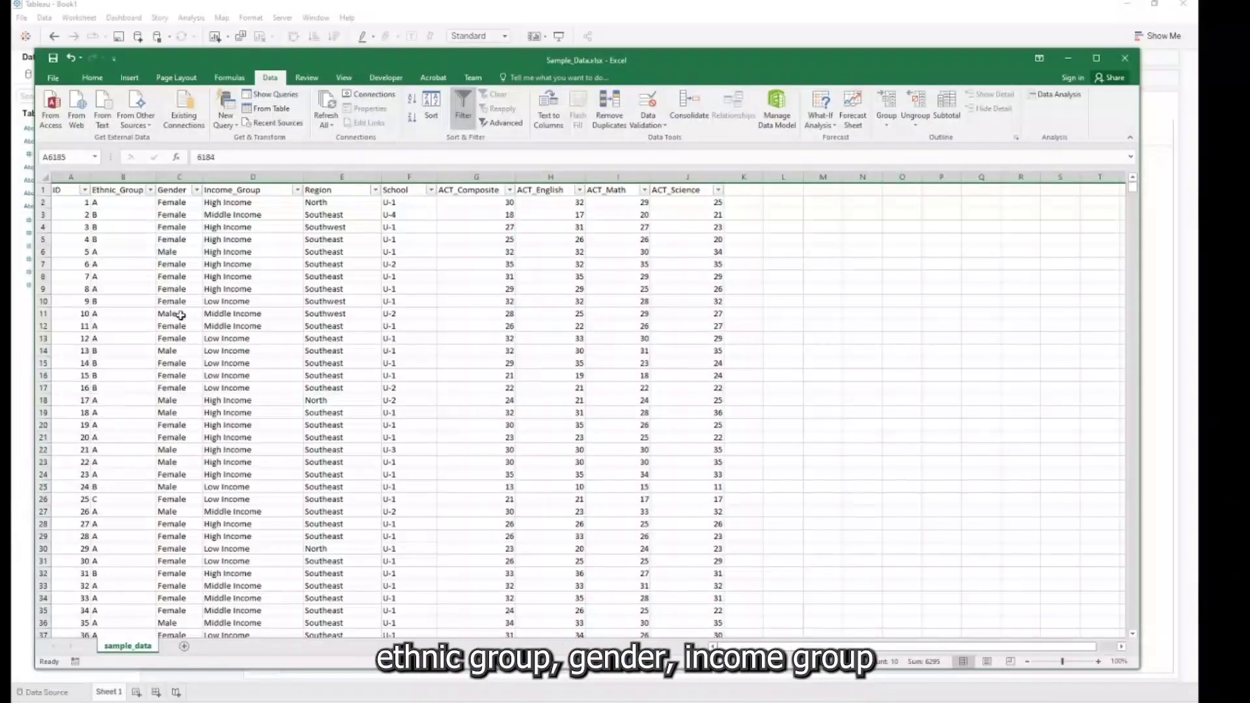
pyautogui.click(196, 190)
pyautogui.click(137, 478)
pyautogui.click(297, 190)
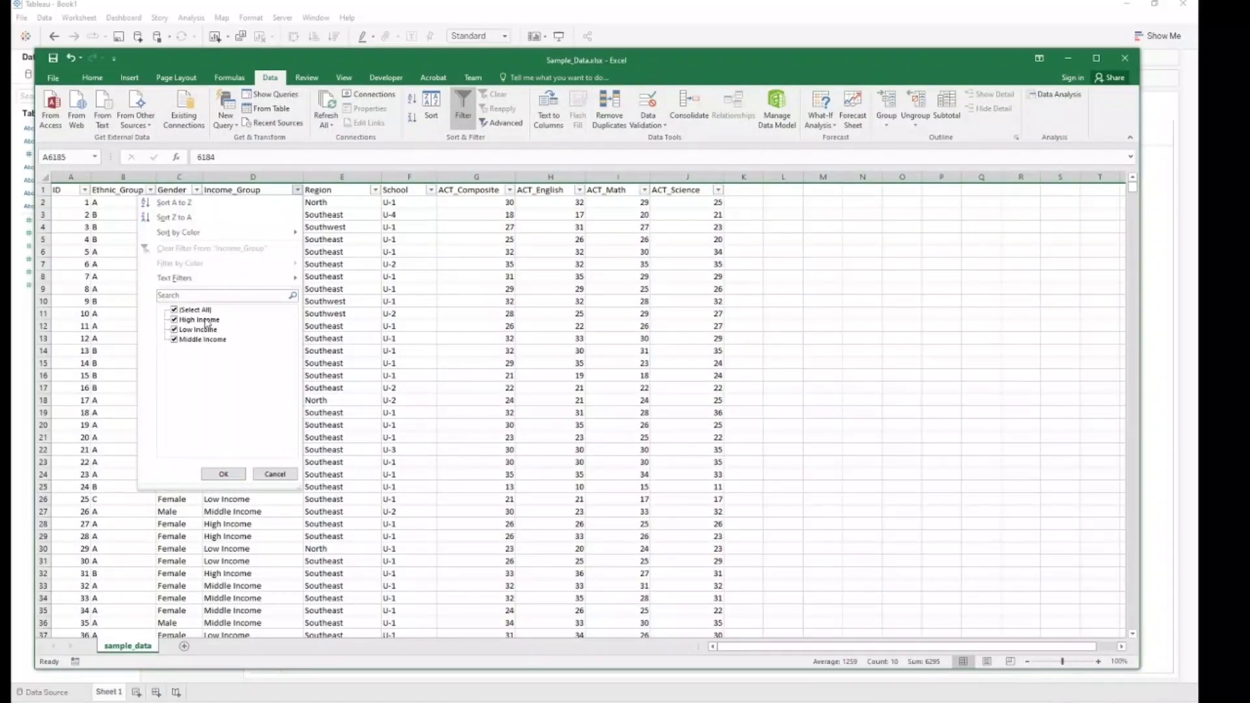
pyautogui.click(223, 474)
pyautogui.click(375, 189)
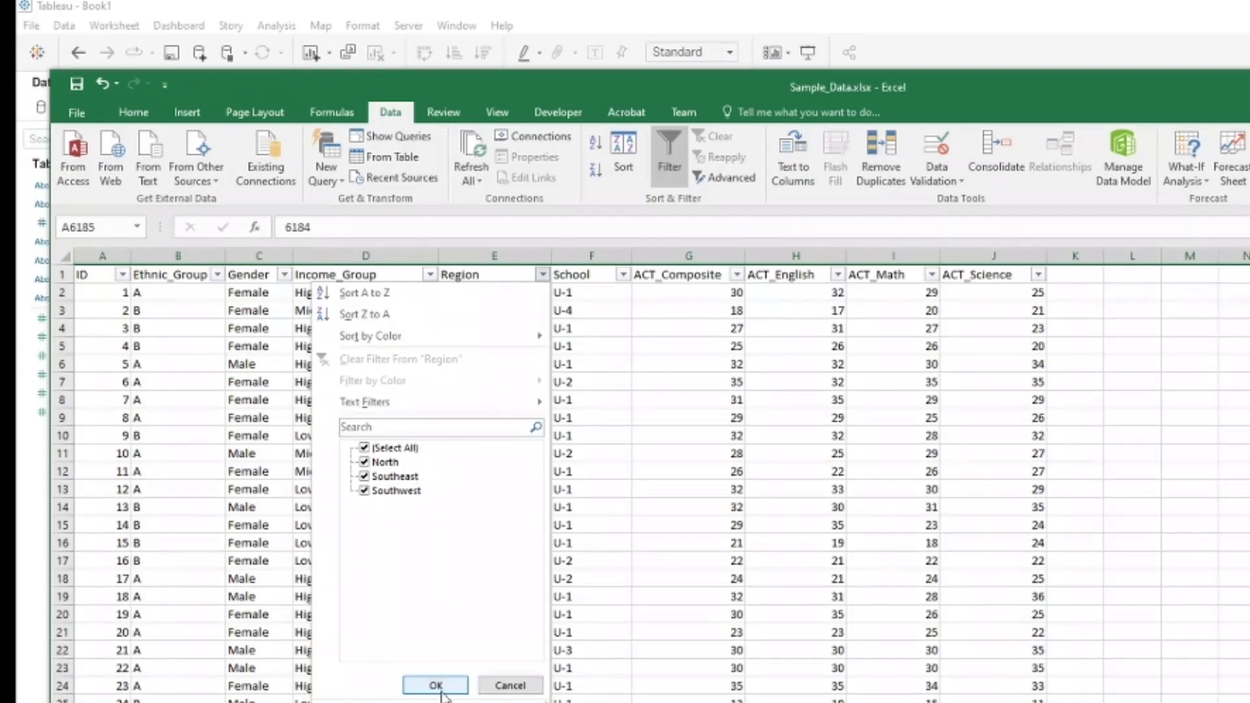
pyautogui.click(300, 474)
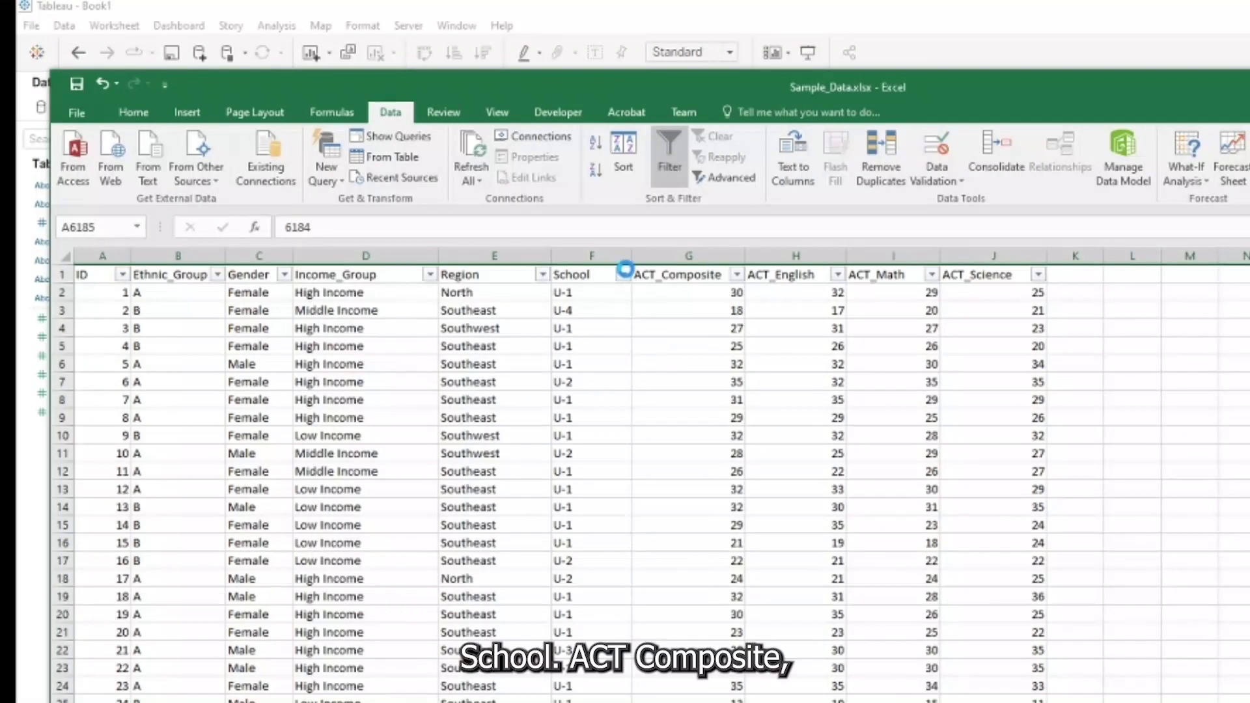
pyautogui.click(624, 273)
pyautogui.click(516, 686)
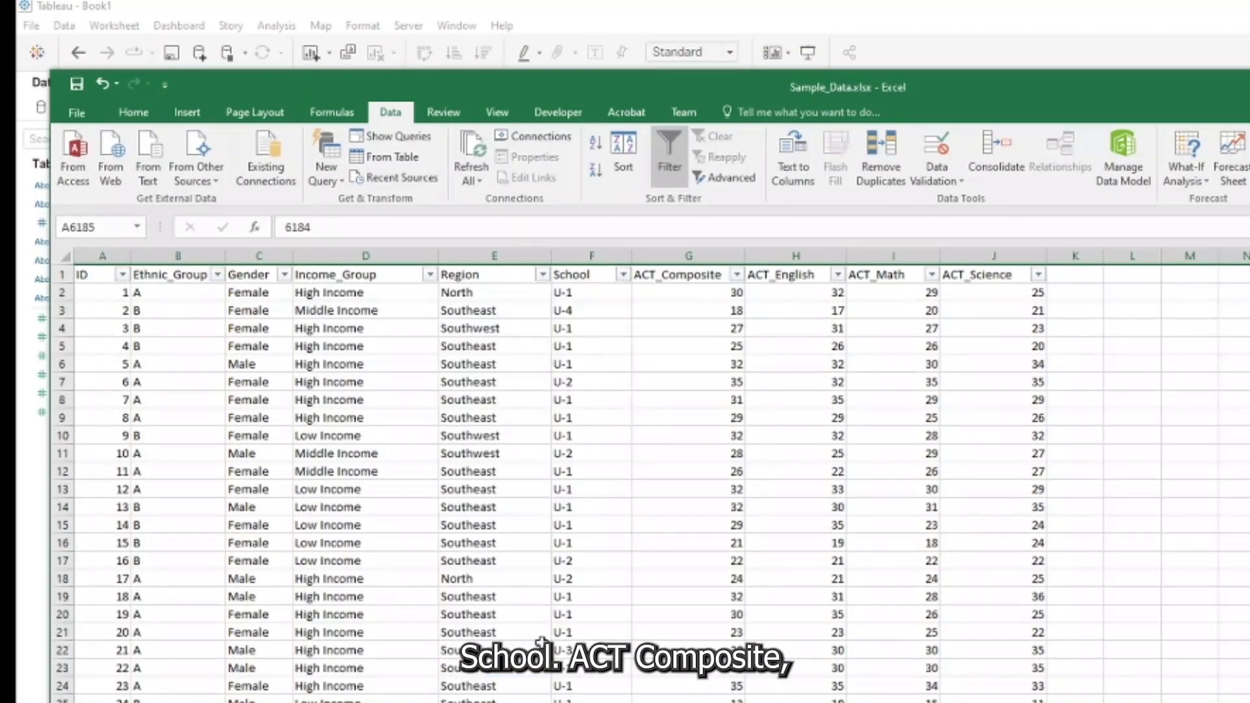
# - Look over the ACT_Composite, ACT_English, ACT_Math and ACT_Science column headers
pyautogui.click(699, 282)
pyautogui.click(788, 280)
pyautogui.click(884, 273)
pyautogui.click(973, 276)
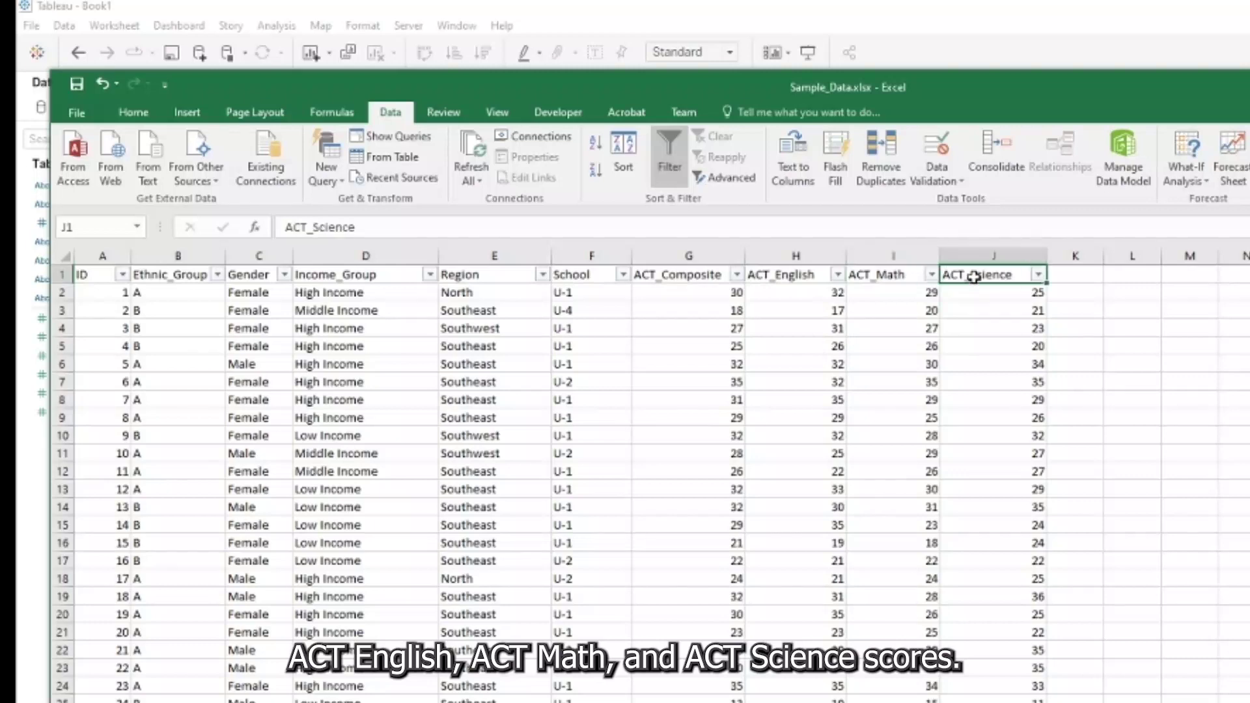
# - Switch to Tableau and start a string parameter named Indep_Var_Options that allows a list of values, with Gender as the first value
pyautogui.hotkey('alt', 'Tab')
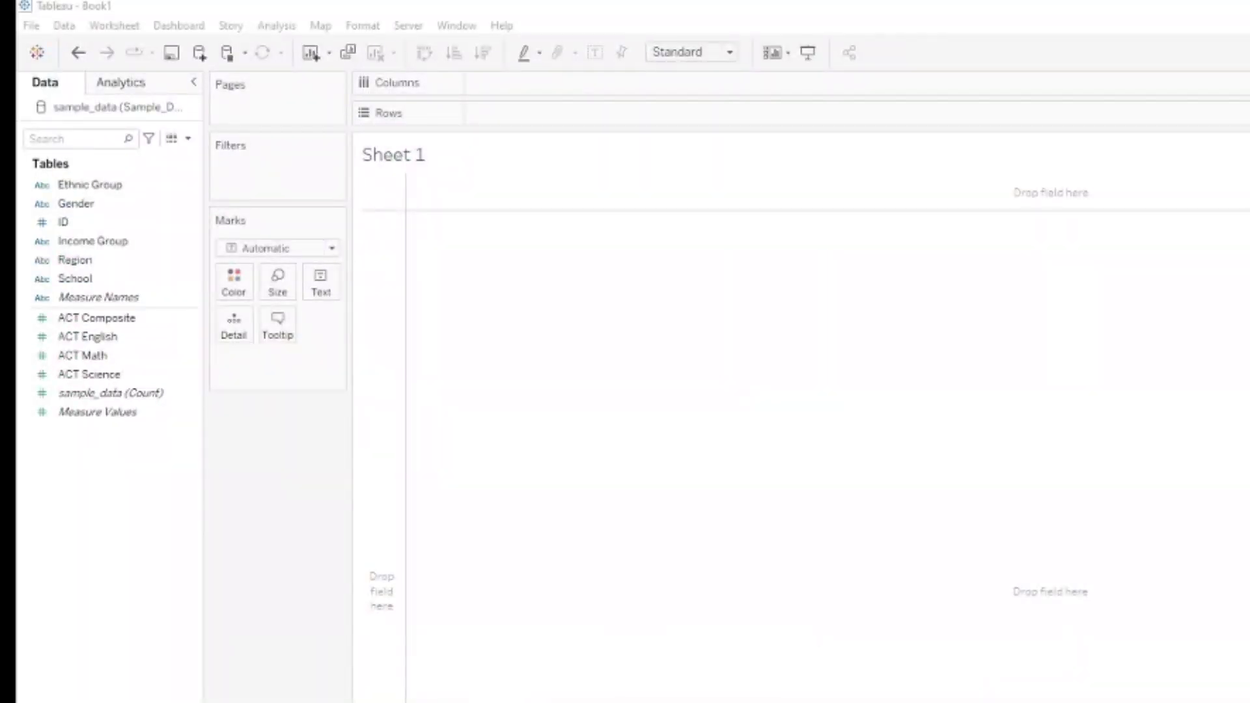
pyautogui.rightClick(150, 610)
pyautogui.click(225, 645)
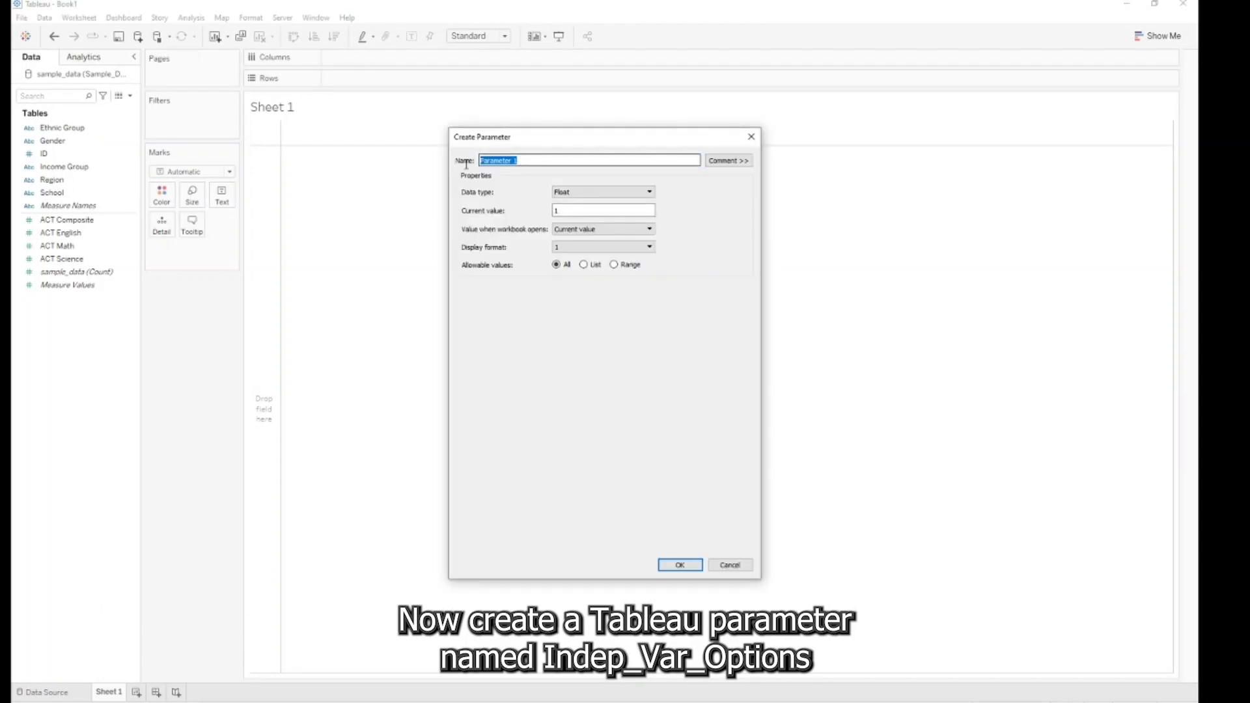
pyautogui.write('Indep_Var_Options')
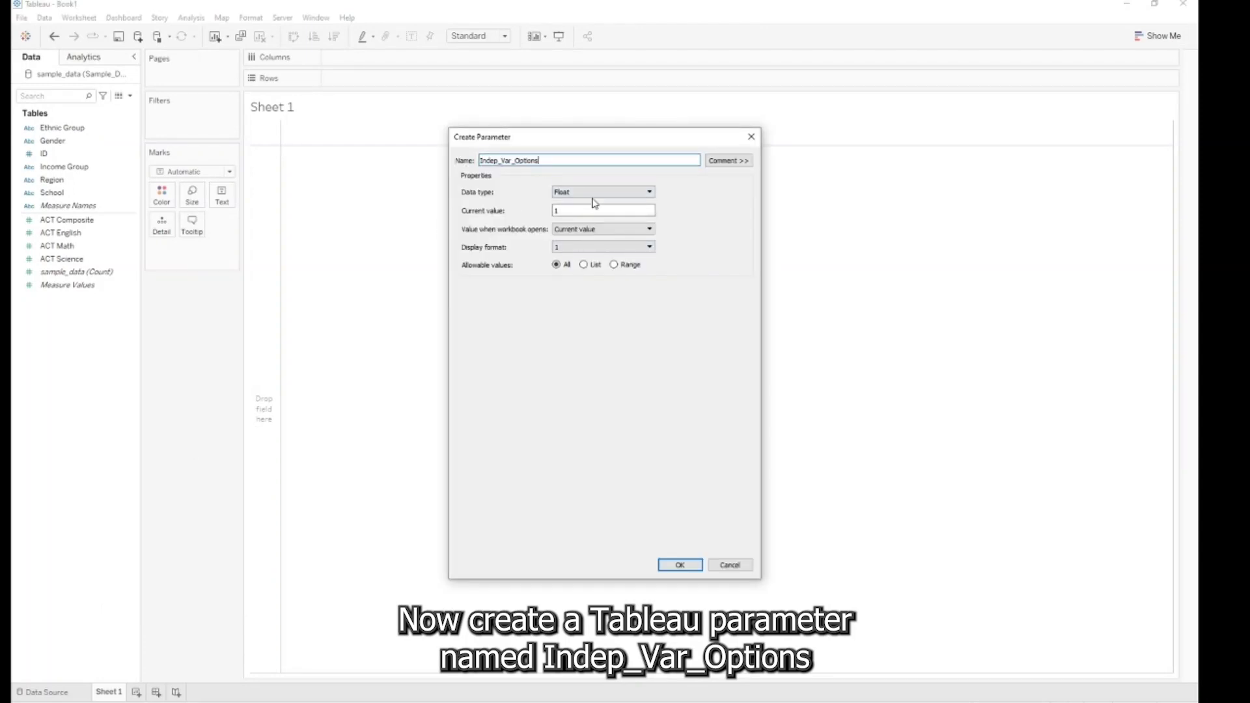
pyautogui.click(583, 265)
pyautogui.click(495, 312)
pyautogui.write('Gender')
pyautogui.press('Return')
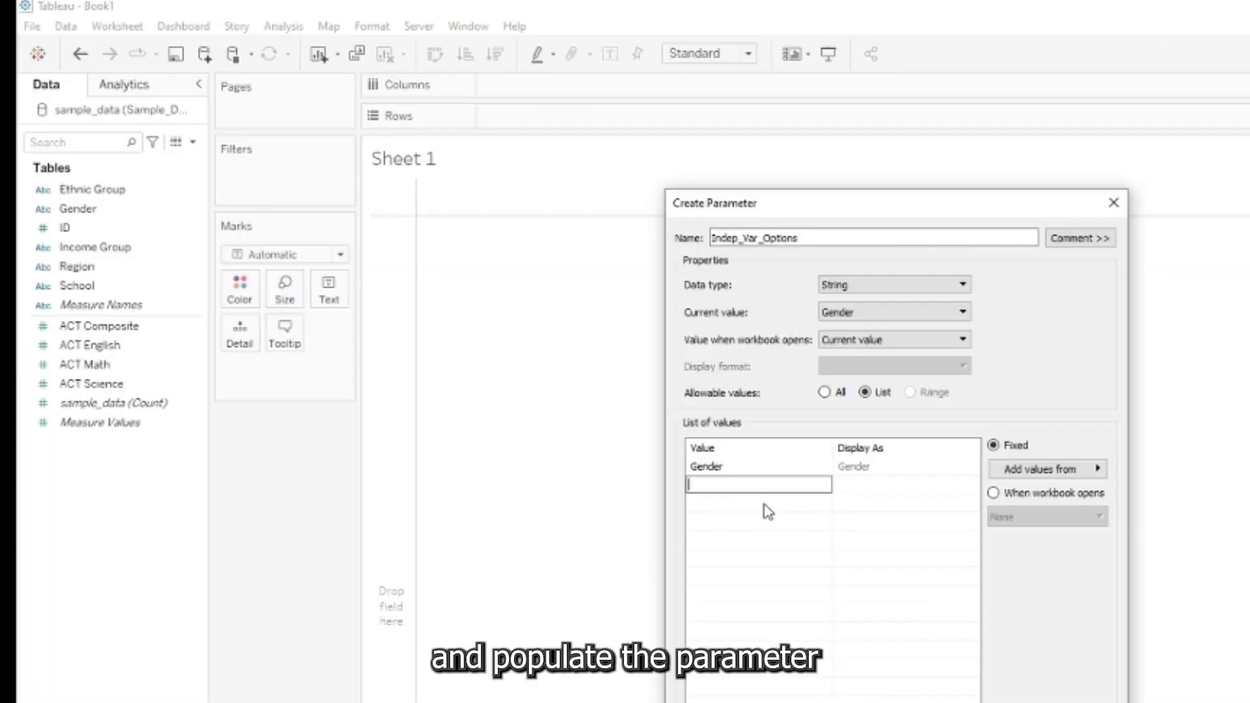
# - Add Ethnic Group, Income Group, School and Region to the Indep_Var_Options value list and save the parameter
pyautogui.write('Ethnic Group')
pyautogui.press('Return')
pyautogui.write('Income Group')
pyautogui.press('Return')
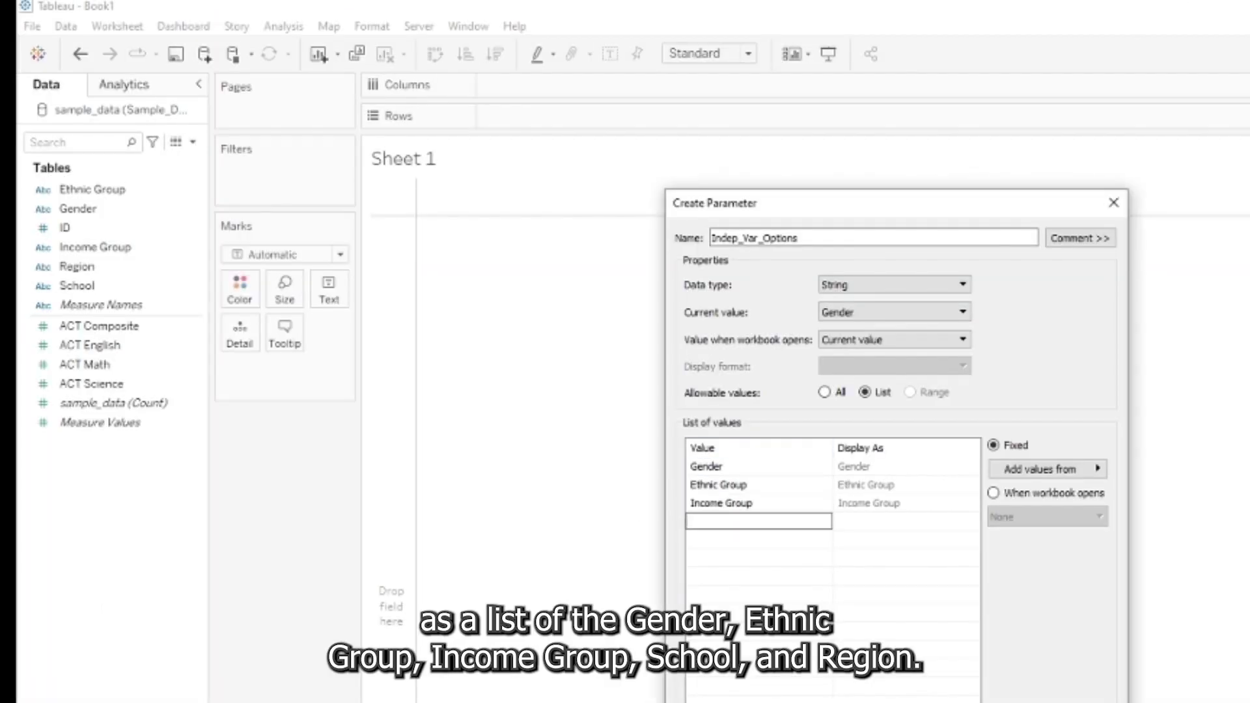
pyautogui.write('School')
pyautogui.press('Return')
pyautogui.write('R')
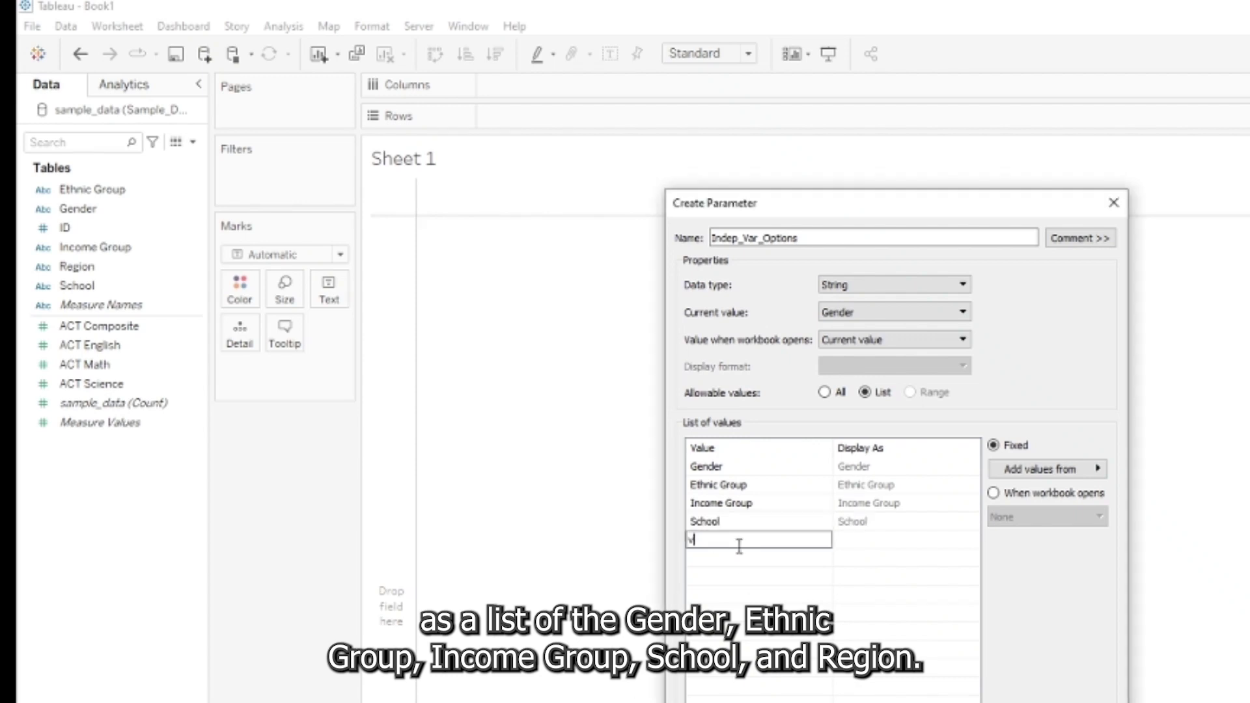
pyautogui.write('egion')
pyautogui.press('Return')
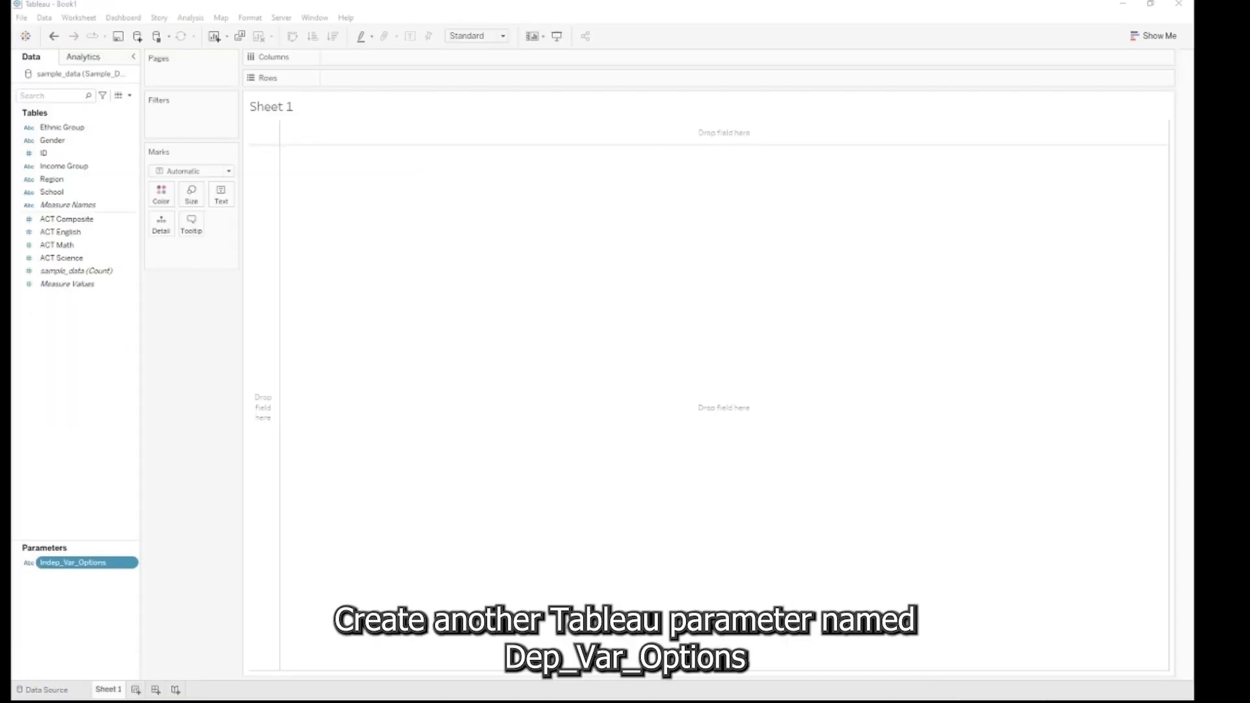
# - Start a second parameter named Dep_Var_Options with data type String and a list of allowable values
pyautogui.rightClick(45, 607)
pyautogui.click(85, 452)
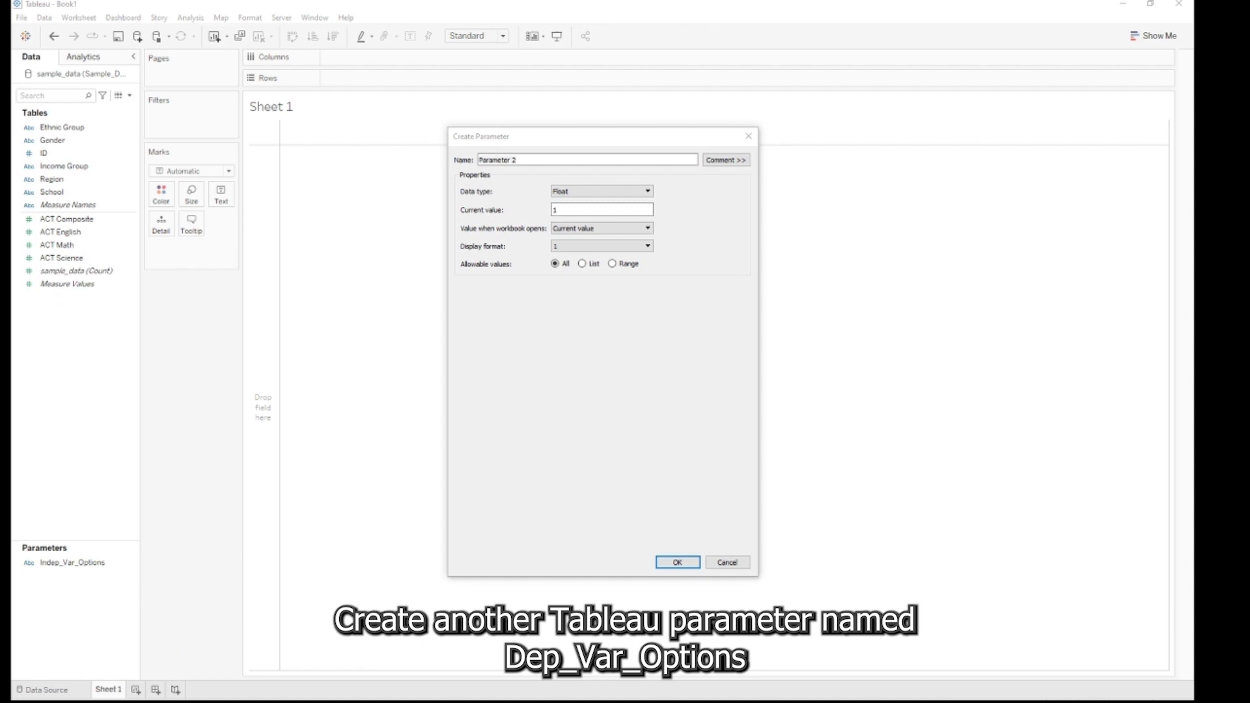
pyautogui.moveTo(525, 162); pyautogui.dragTo(451, 168)
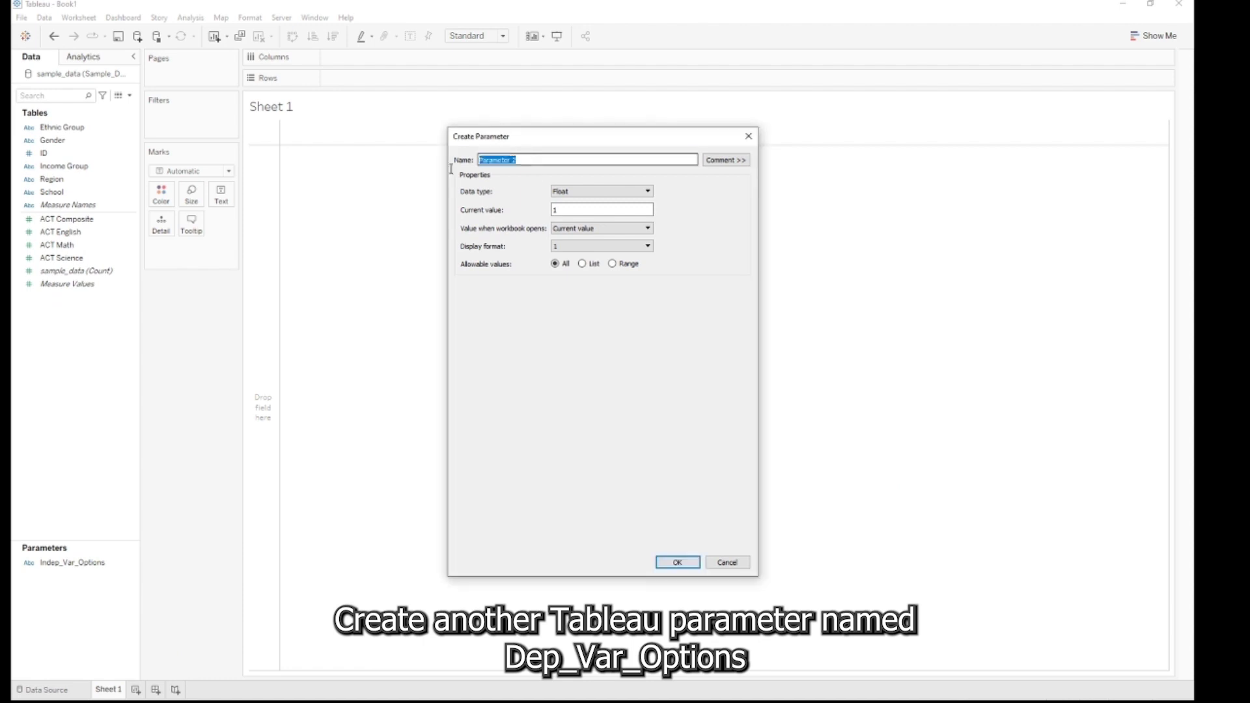
pyautogui.write('Dep_Var_Options')
pyautogui.click(648, 191)
pyautogui.click(573, 216)
pyautogui.click(582, 264)
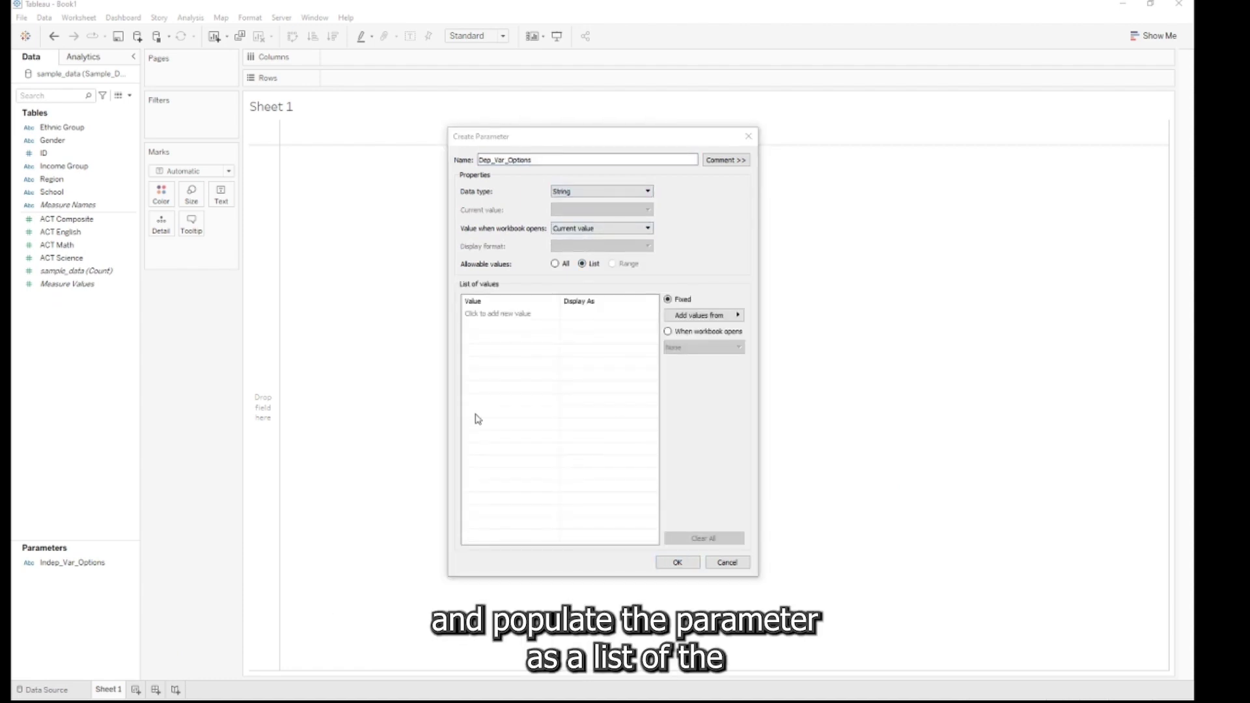
# - Fill the Dep_Var_Options list with ACT English, ACT Math, ACT Science and ACT Composite, and save the parameter
pyautogui.click(497, 314)
pyautogui.write('ACT English')
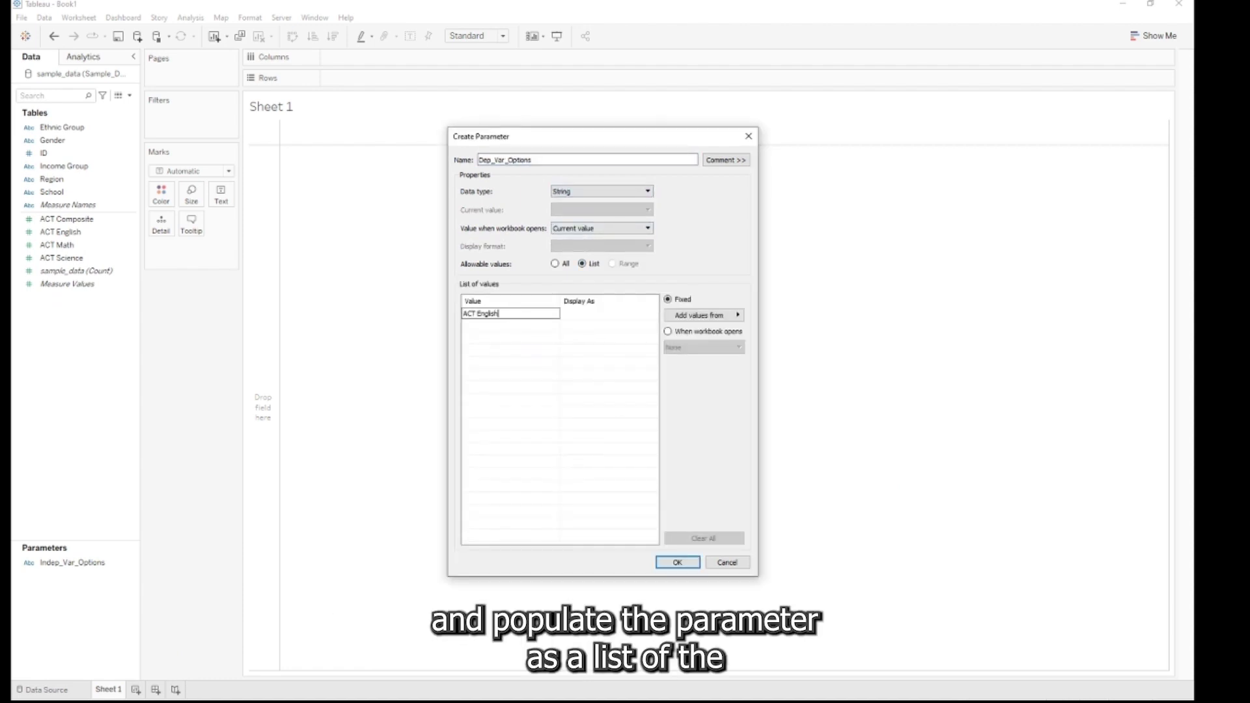
pyautogui.press('Return')
pyautogui.click(473, 326)
pyautogui.write('ACT Math')
pyautogui.press('Return')
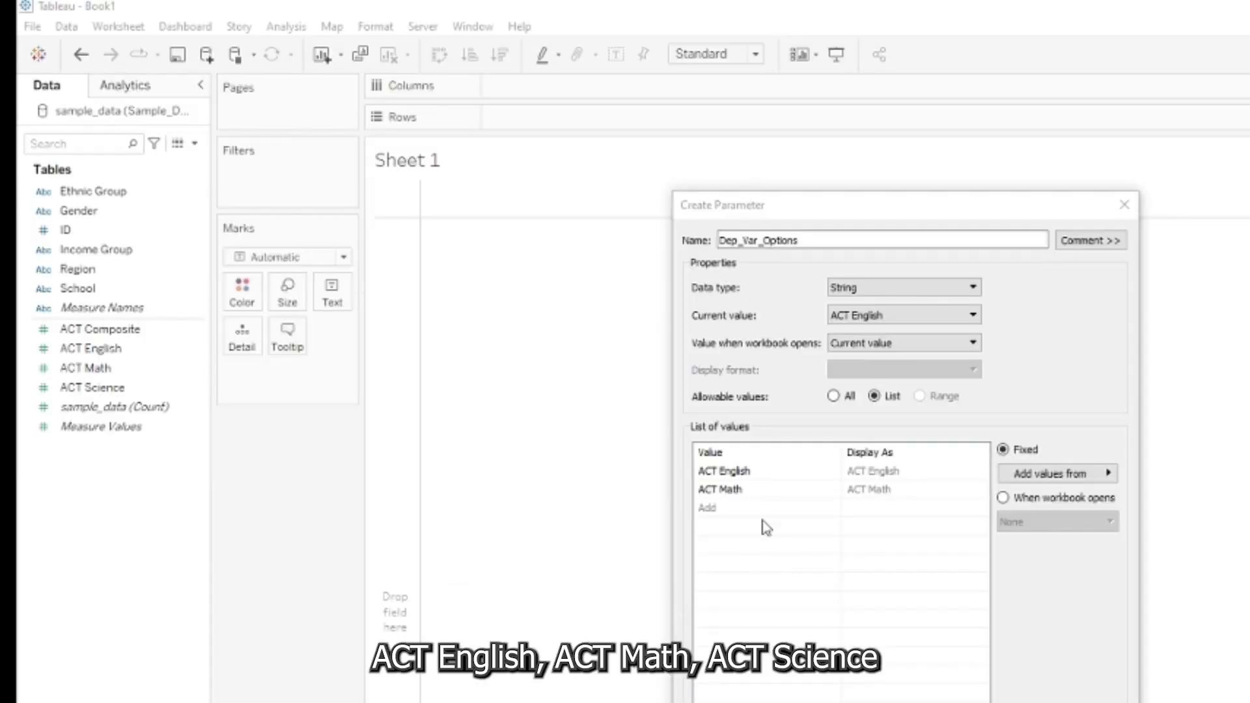
pyautogui.click(766, 508)
pyautogui.write('ACT Science')
pyautogui.press('Return')
pyautogui.click(708, 526)
pyautogui.write('ACT Composite')
pyautogui.press('Return')
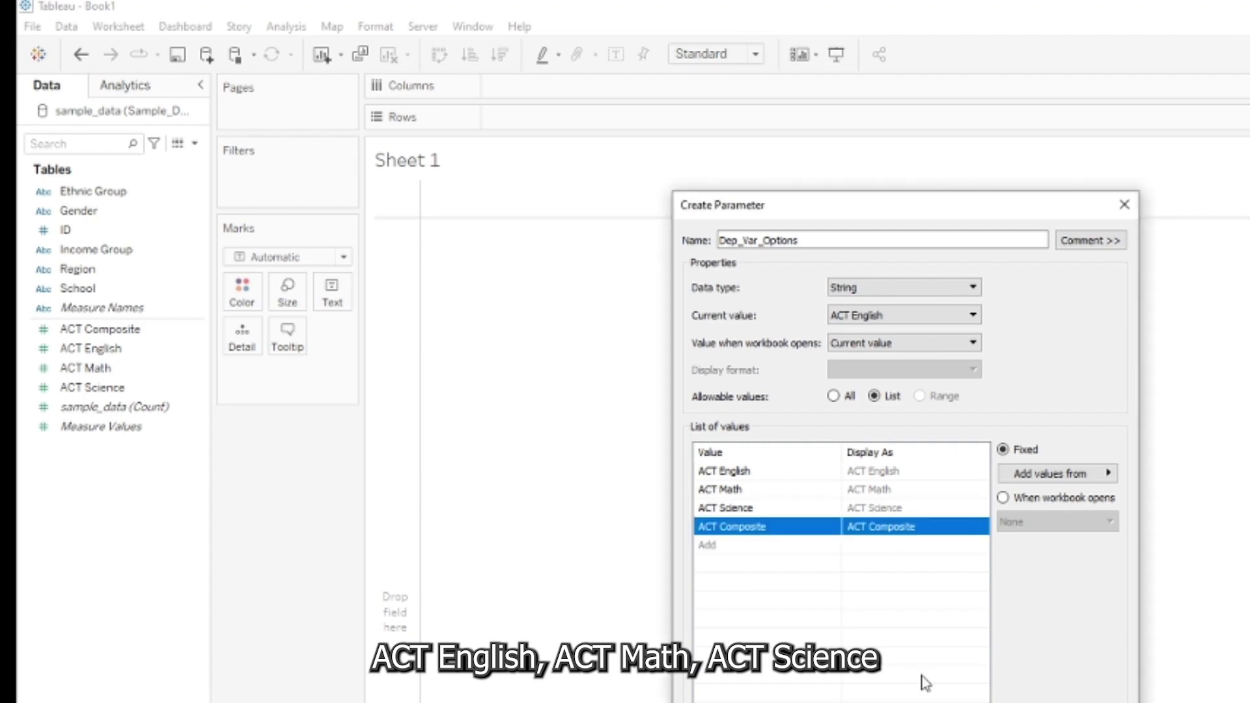
pyautogui.click(924, 678)
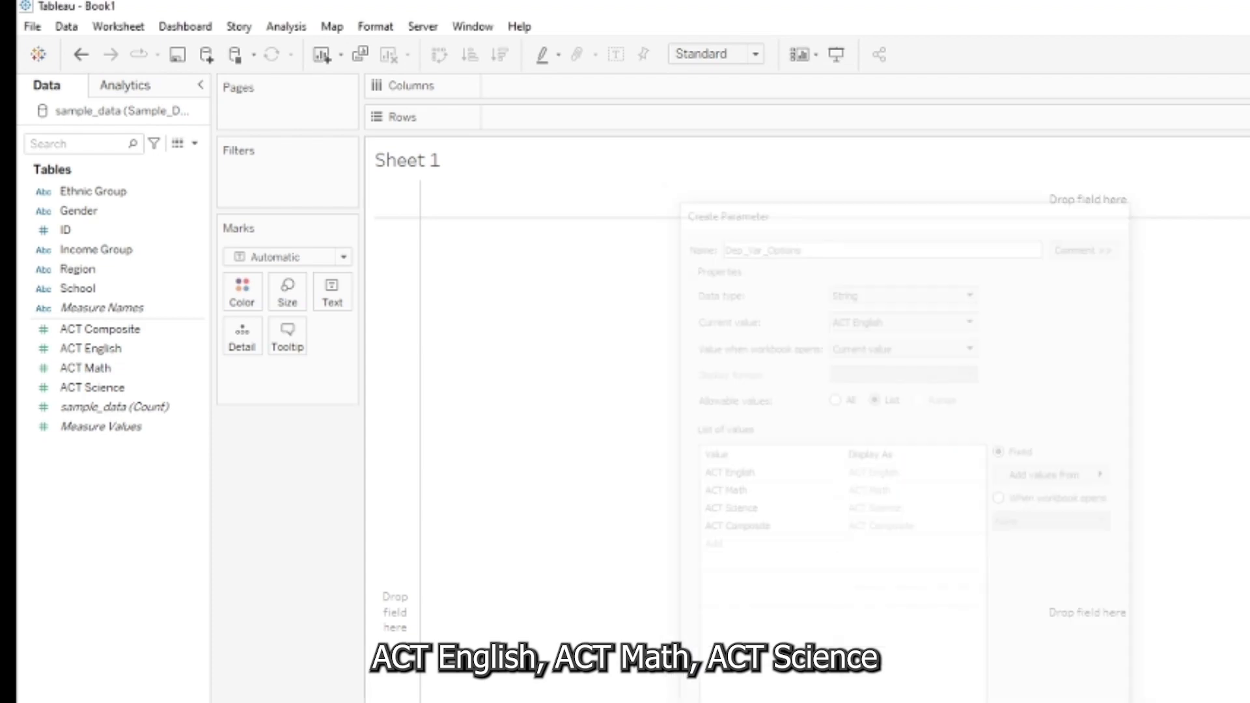
# - Switch to Excel and review the grouping headers from Ethnic_Group to School and the four ACT score headers
pyautogui.hotkey('alt', 'Tab')
pyautogui.moveTo(286, 257); pyautogui.dragTo(625, 259)
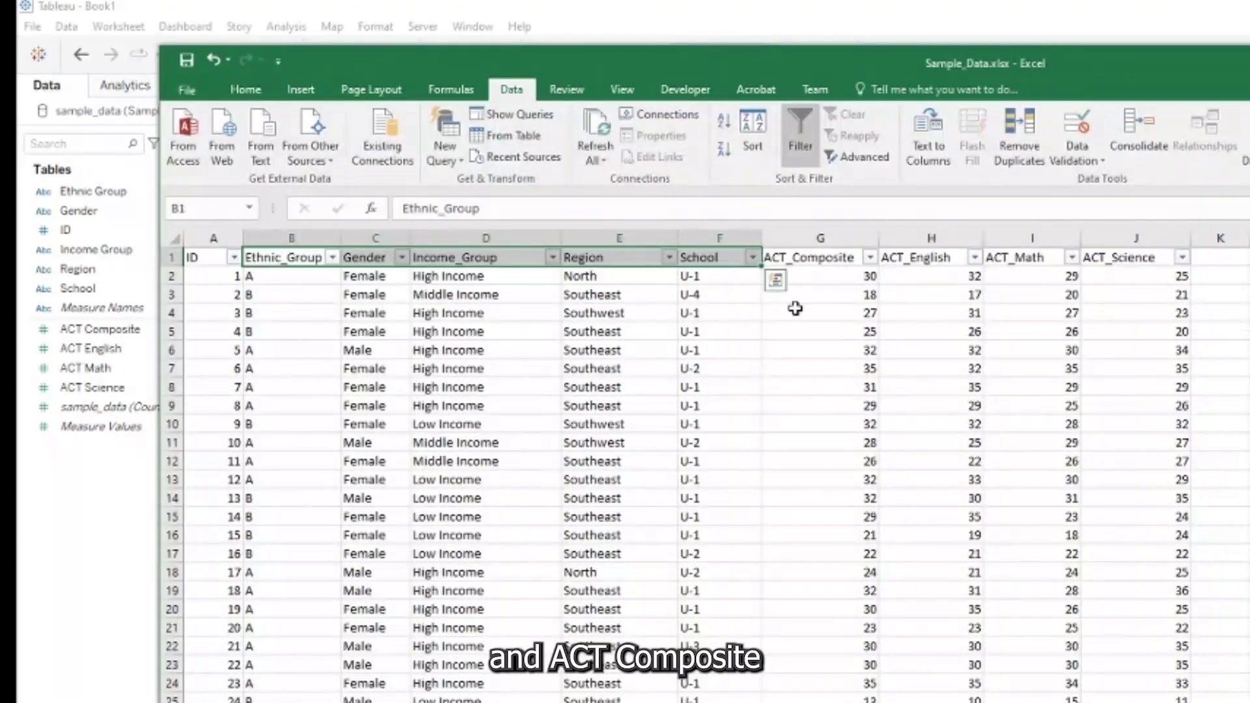
pyautogui.moveTo(778, 259); pyautogui.dragTo(1133, 259)
# - Switch to Tableau, show the Indep_Var_Options parameter control and place it below the Marks card
pyautogui.hotkey('alt', 'Tab')
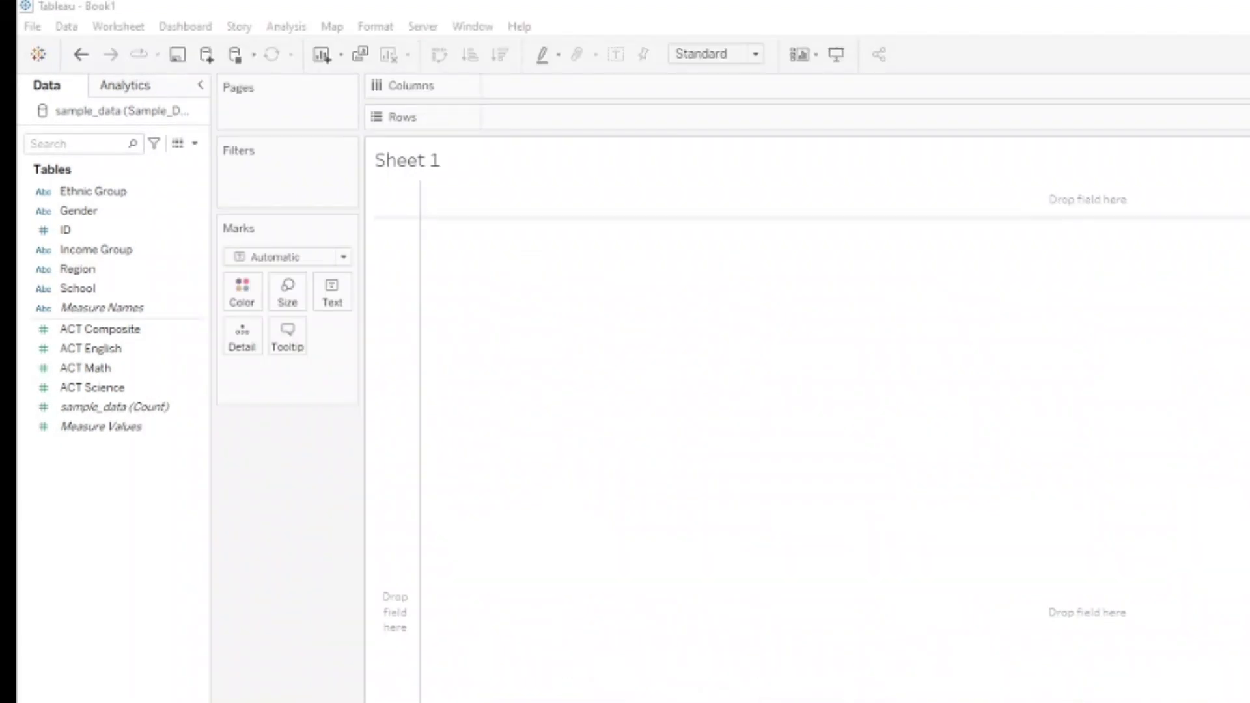
pyautogui.click(96, 577)
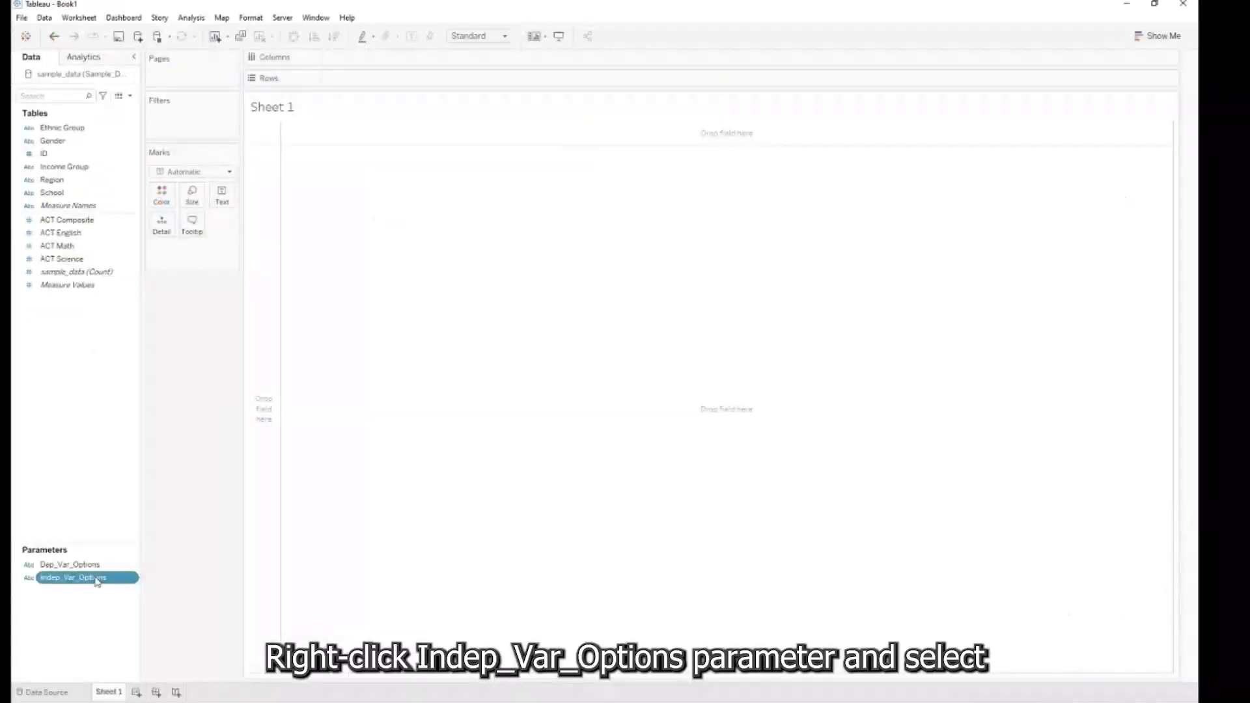
pyautogui.rightClick(96, 578)
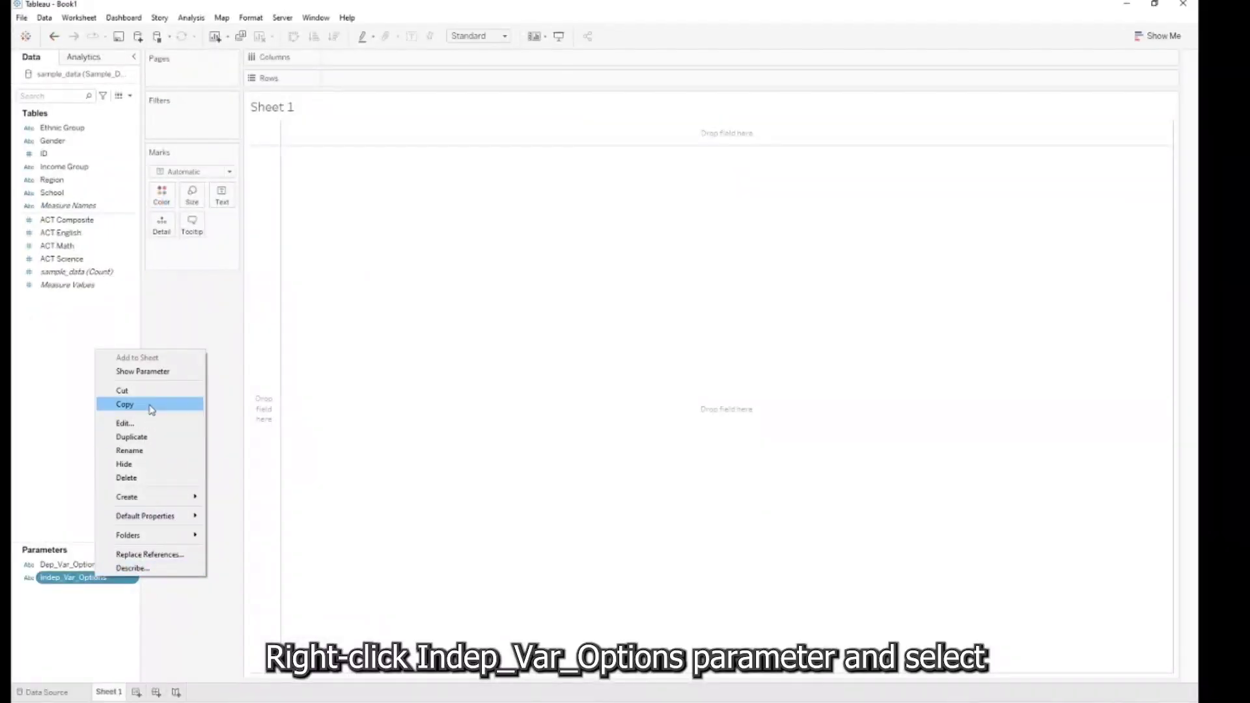
pyautogui.click(162, 376)
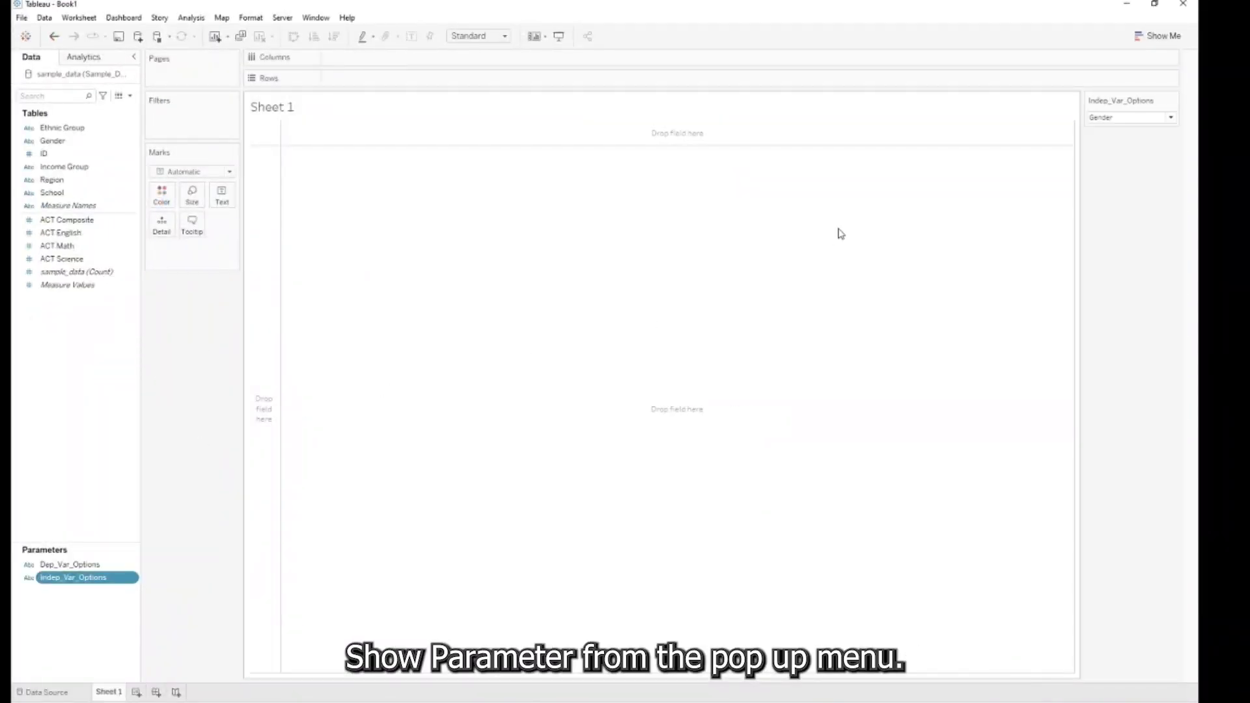
pyautogui.moveTo(1141, 98); pyautogui.dragTo(202, 303)
pyautogui.click(202, 301)
pyautogui.click(209, 318)
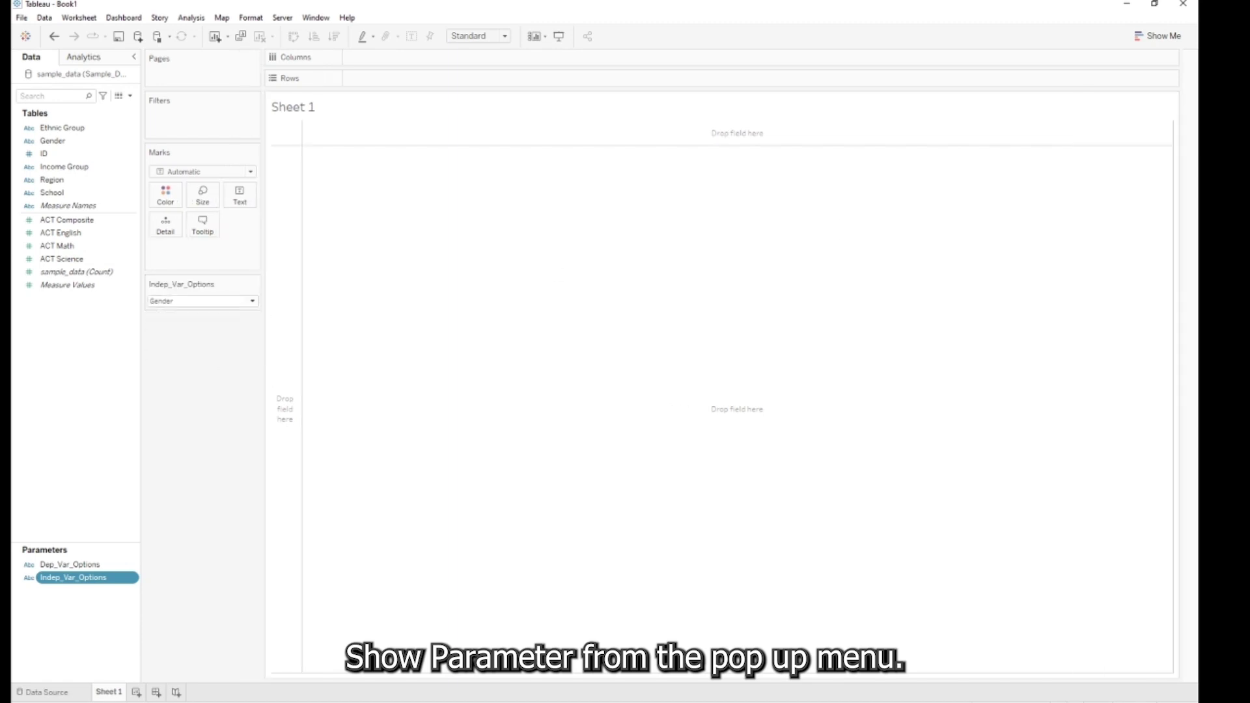
# - Create a calculated field from the Indep_Var_Options parameter and name it Group Name
pyautogui.rightClick(89, 580)
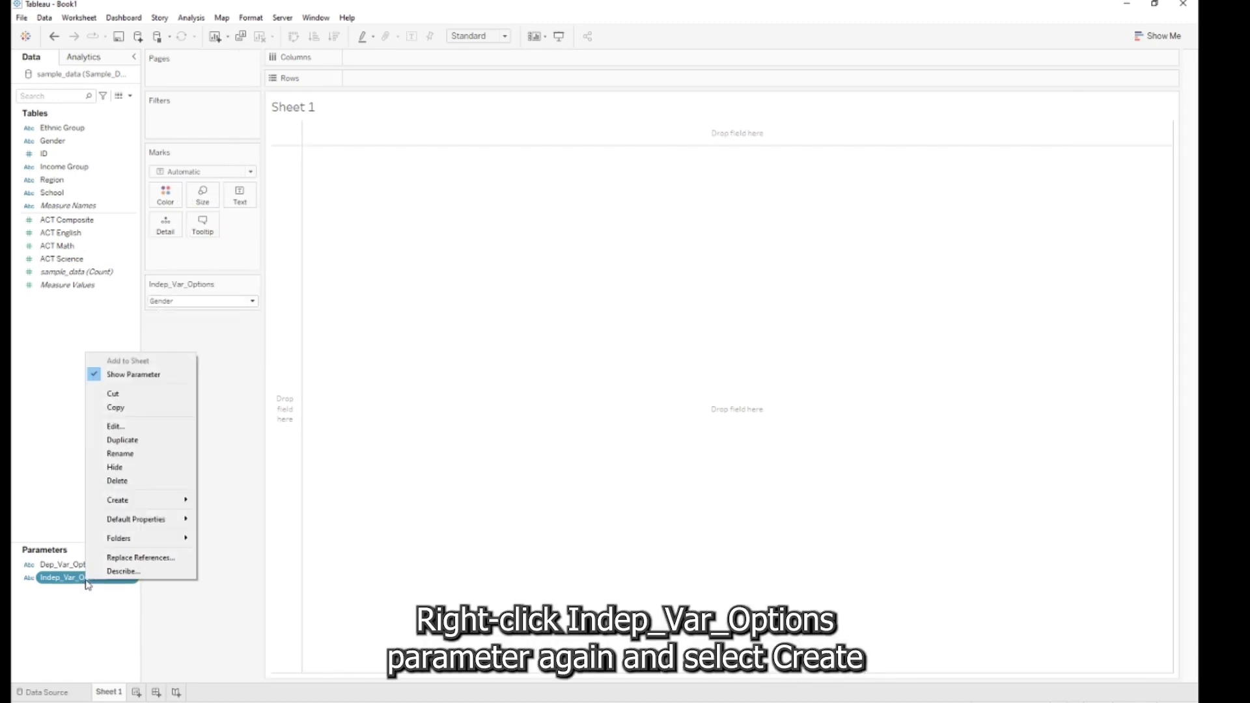
pyautogui.moveTo(138, 502)
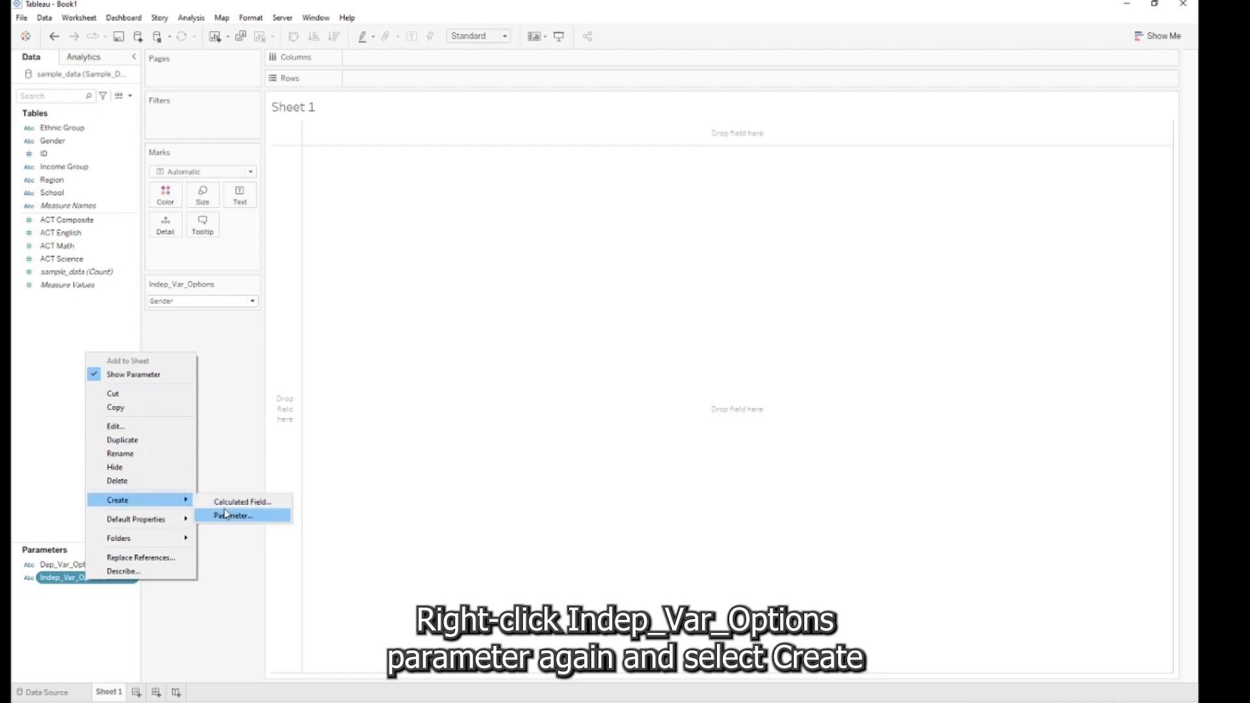
pyautogui.click(234, 499)
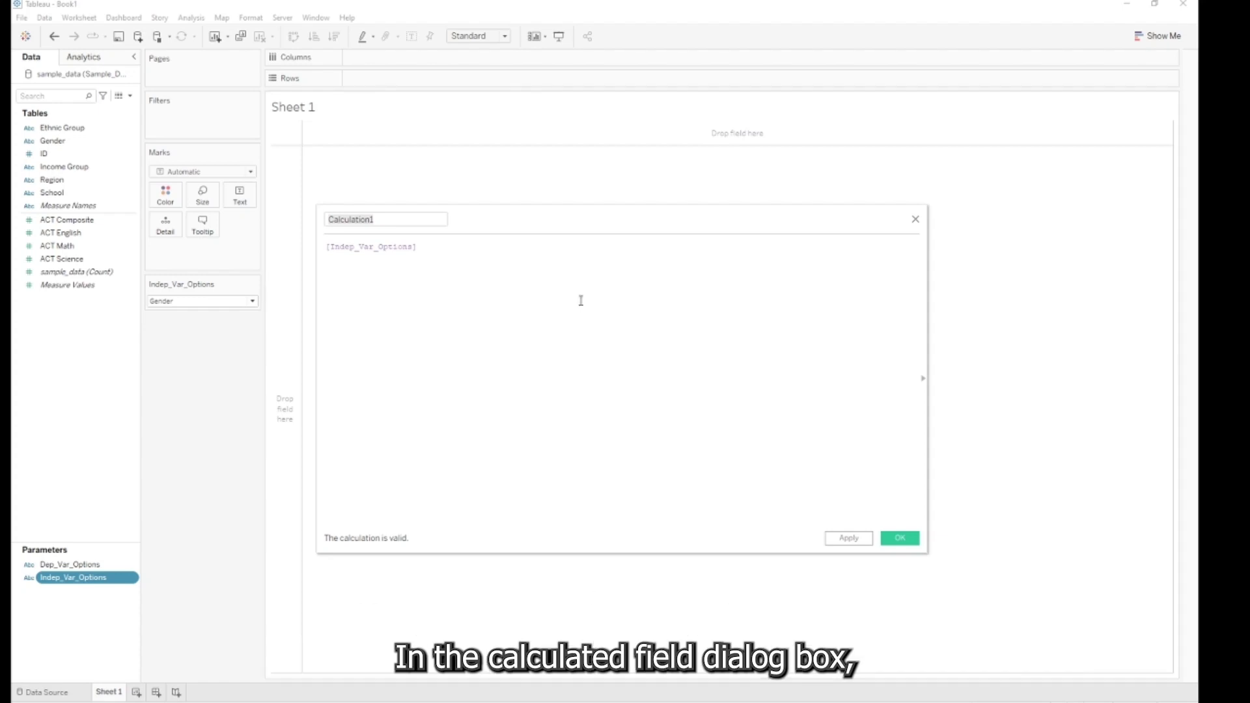
pyautogui.click(392, 215)
pyautogui.moveTo(391, 214); pyautogui.dragTo(312, 224)
pyautogui.write('Group Name')
pyautogui.press('Tab')
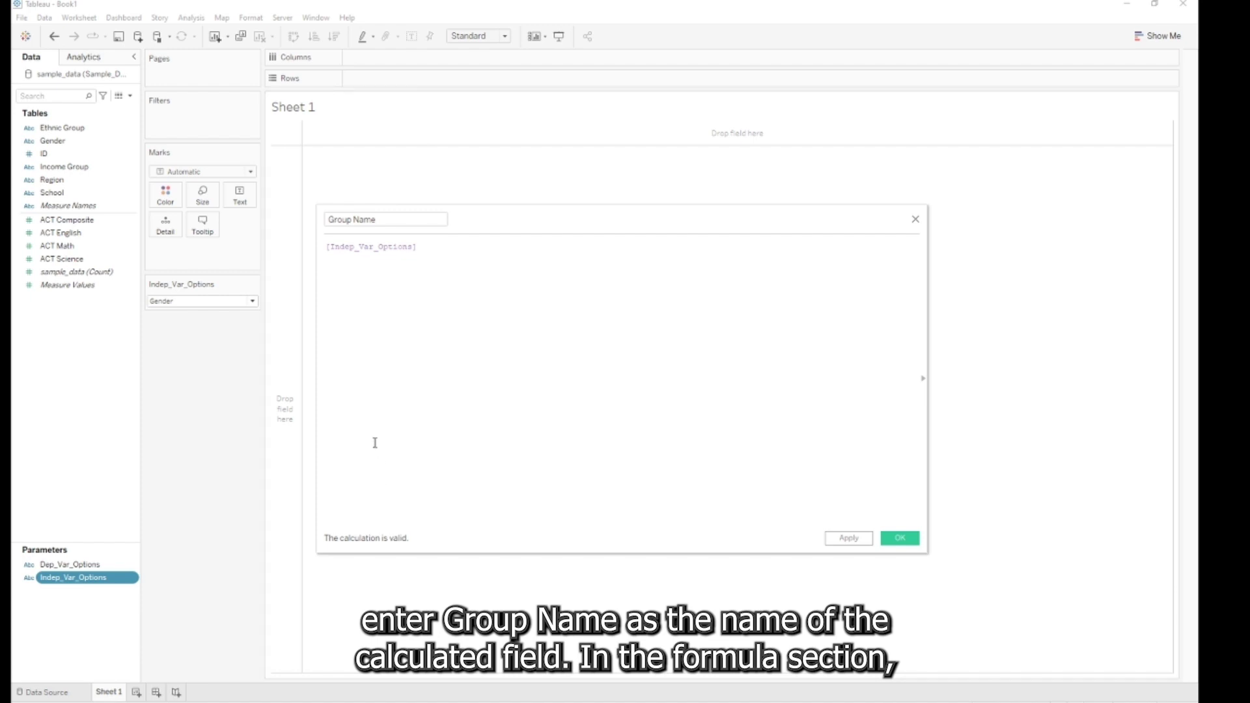
# - Replace the formula with a CASE on [Indep_Var_Options] that returns [Gender], [Ethnic_Group], [Income_Group], [School] or [Region] for the matching option
pyautogui.hotkey('ctrl', 'a')
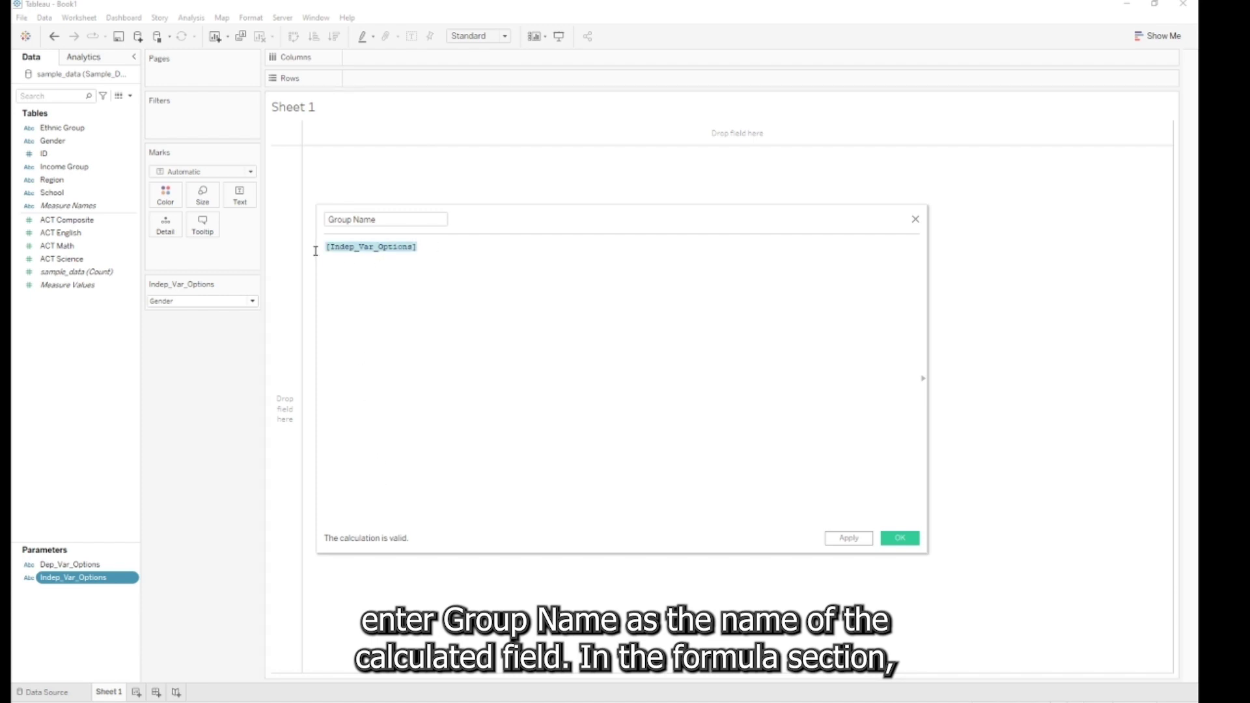
pyautogui.write("CASE [Indep_Var_Options] WHEN 'Gender' THEN [Gender] WHEN 'Ethnic Group' THEN [Ethnic_Group] WHEN 'Income Group' THEN [Income_Group] WHEN 'School' THEN [School] WHEN 'Region' THEN [Region] END")
pyautogui.click(541, 279)
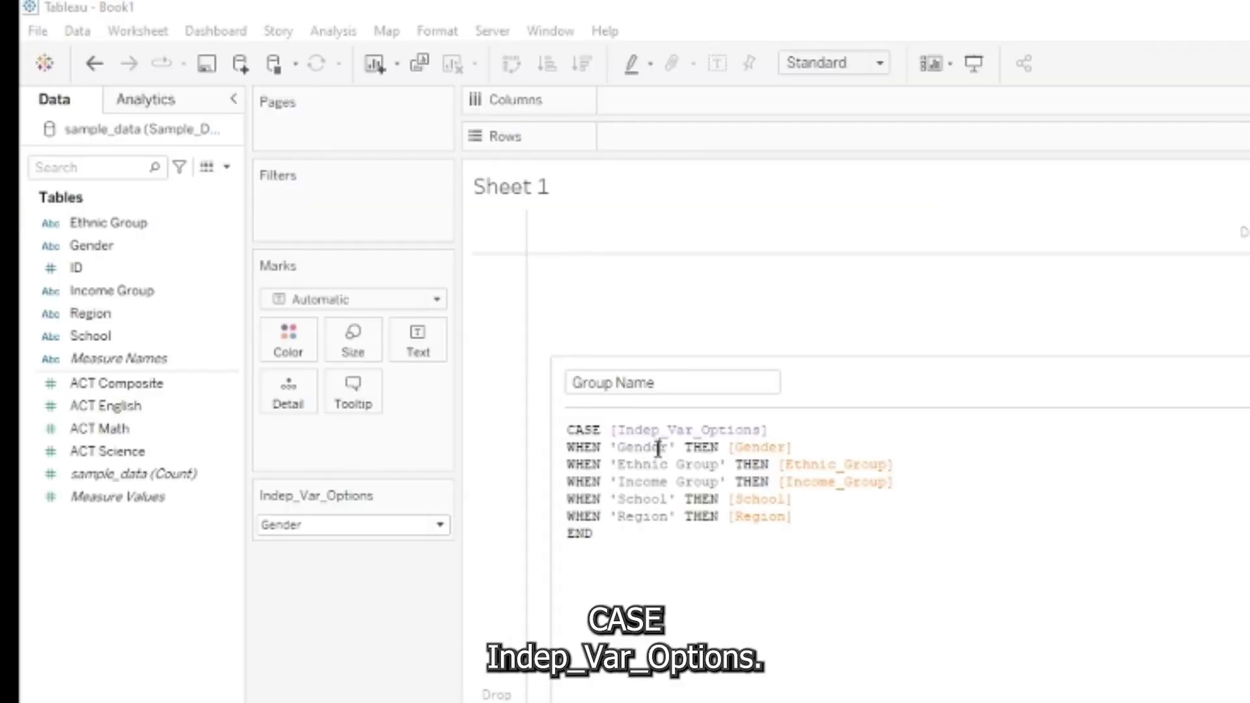
pyautogui.doubleClick(375, 257)
pyautogui.doubleClick(372, 265)
pyautogui.doubleClick(642, 482)
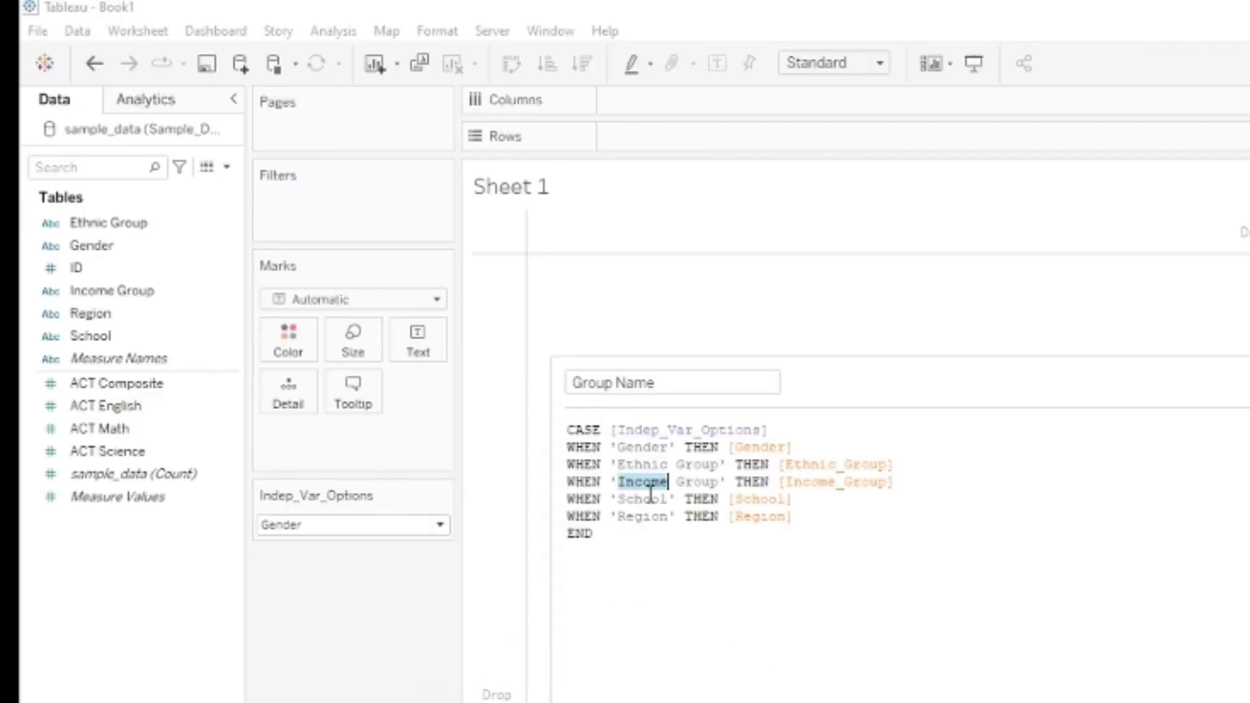
pyautogui.doubleClick(641, 499)
pyautogui.doubleClick(642, 517)
# - Align THEN in the Gender, School and Region lines with the other formula lines and save the Group Name field
pyautogui.click(685, 448)
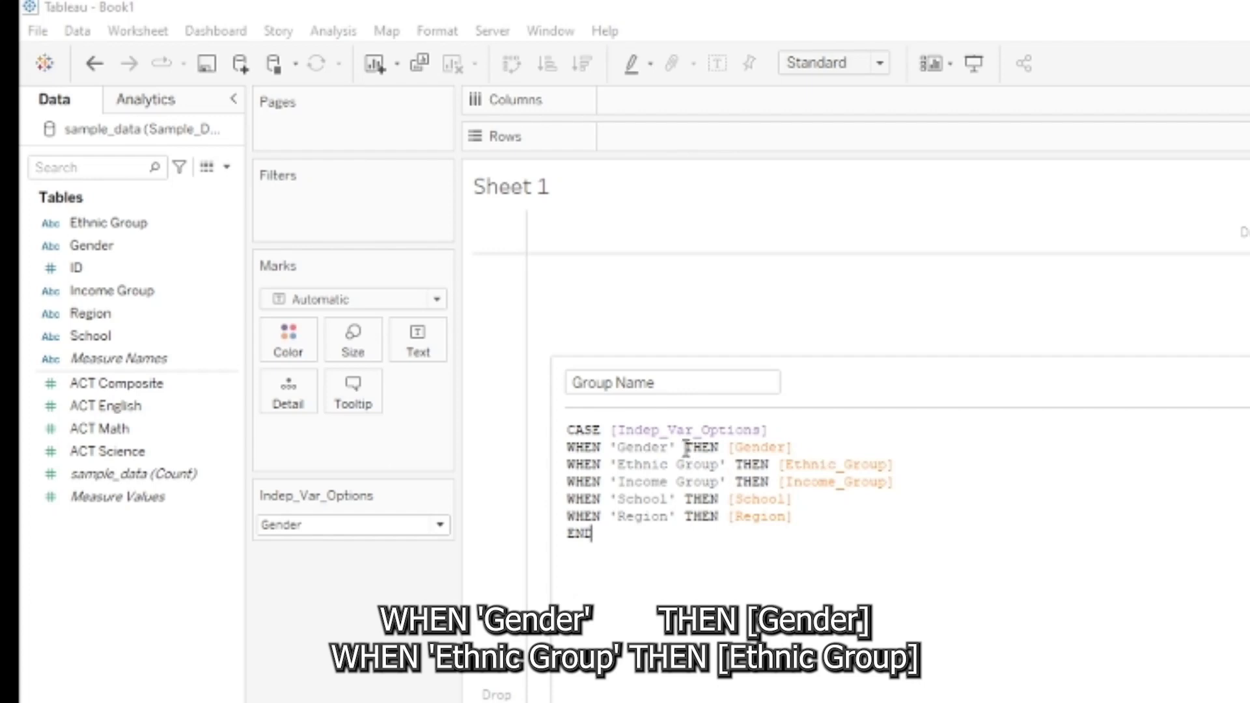
pyautogui.click(679, 499)
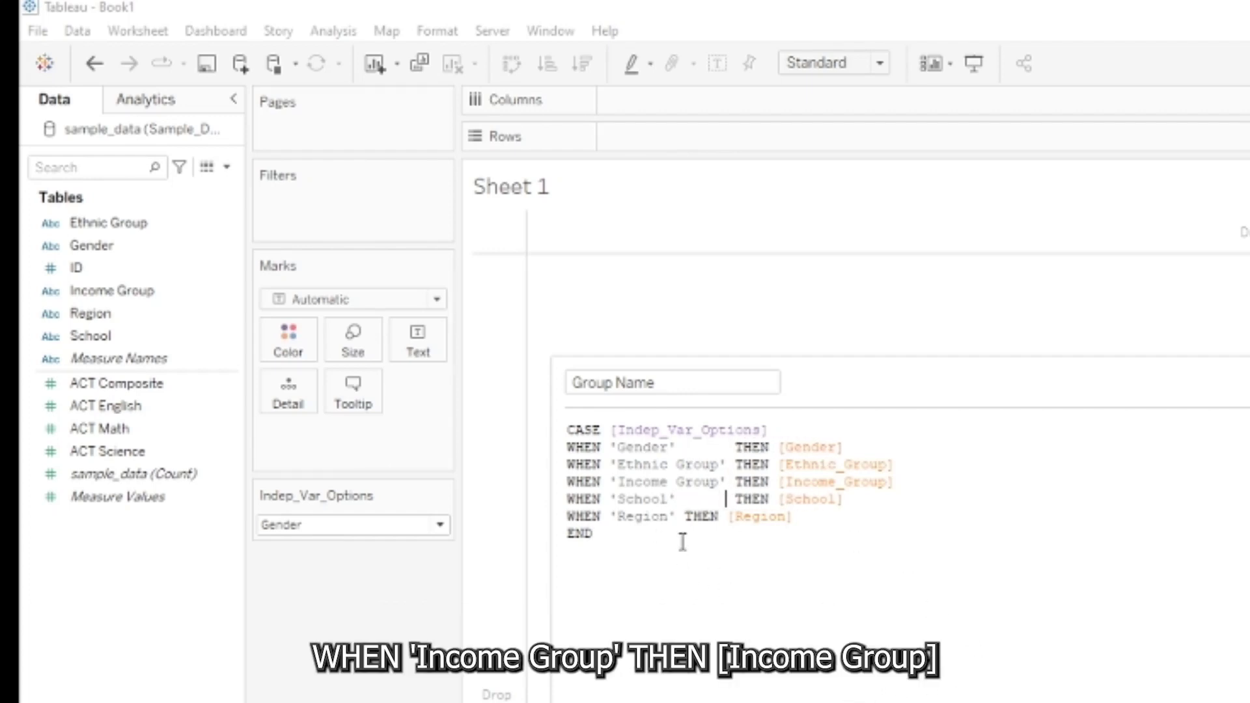
pyautogui.click(681, 516)
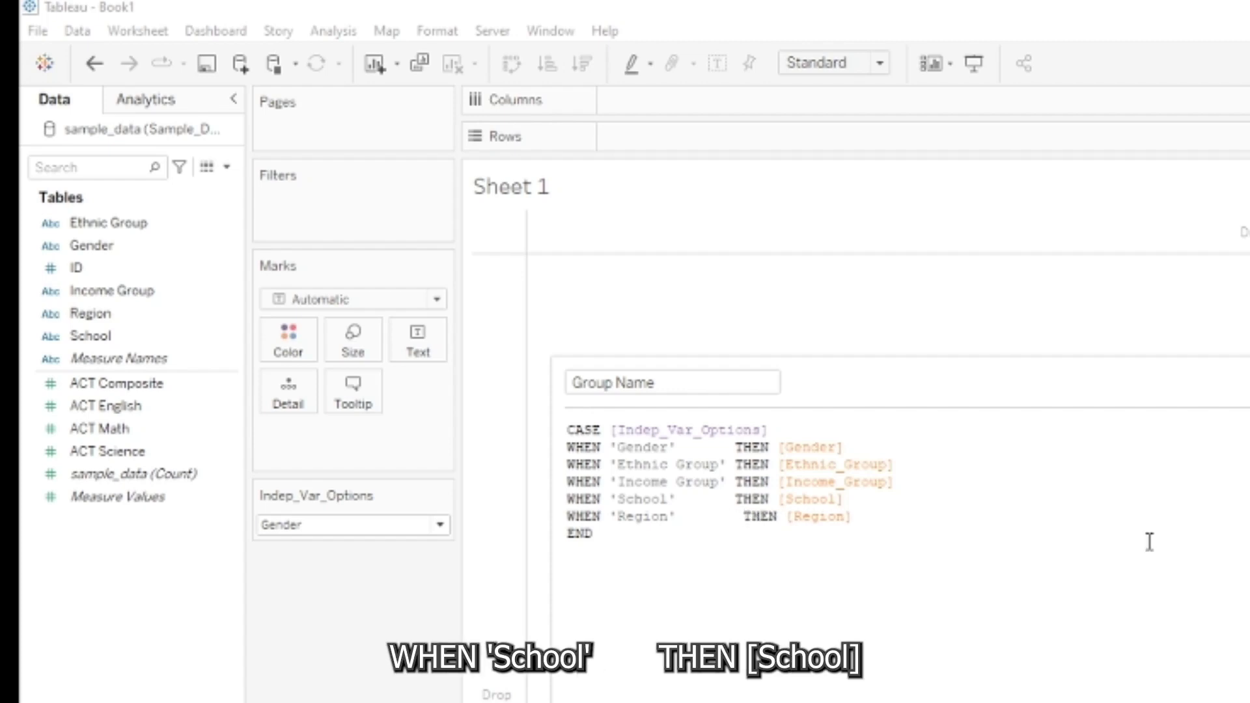
pyautogui.press('BackSpace')
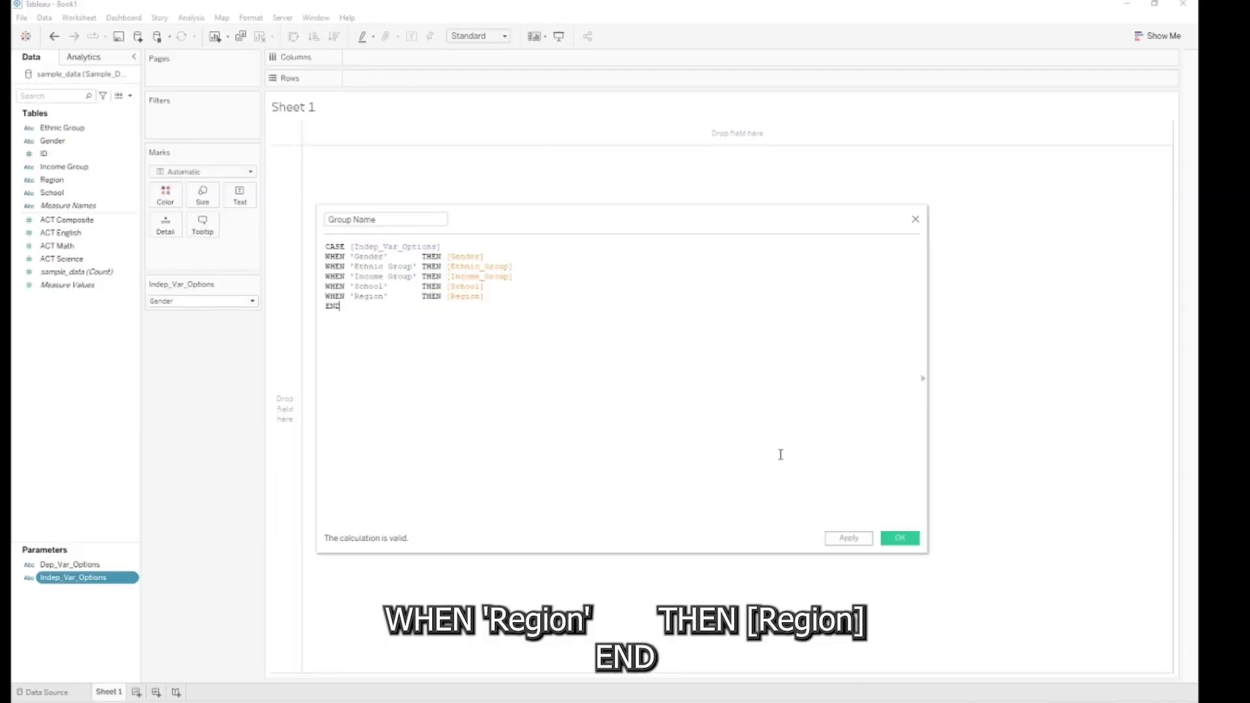
pyautogui.click(889, 539)
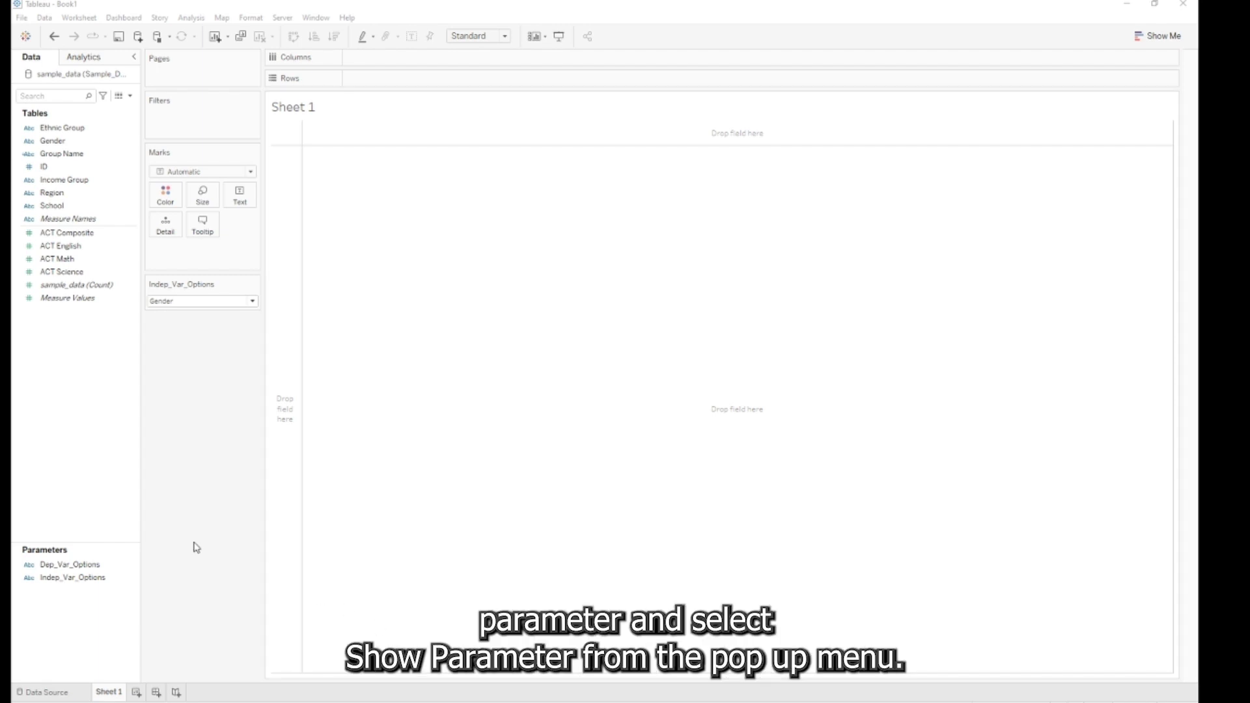
# - Show the Dep_Var_Options parameter control on the sheet
pyautogui.rightClick(94, 564)
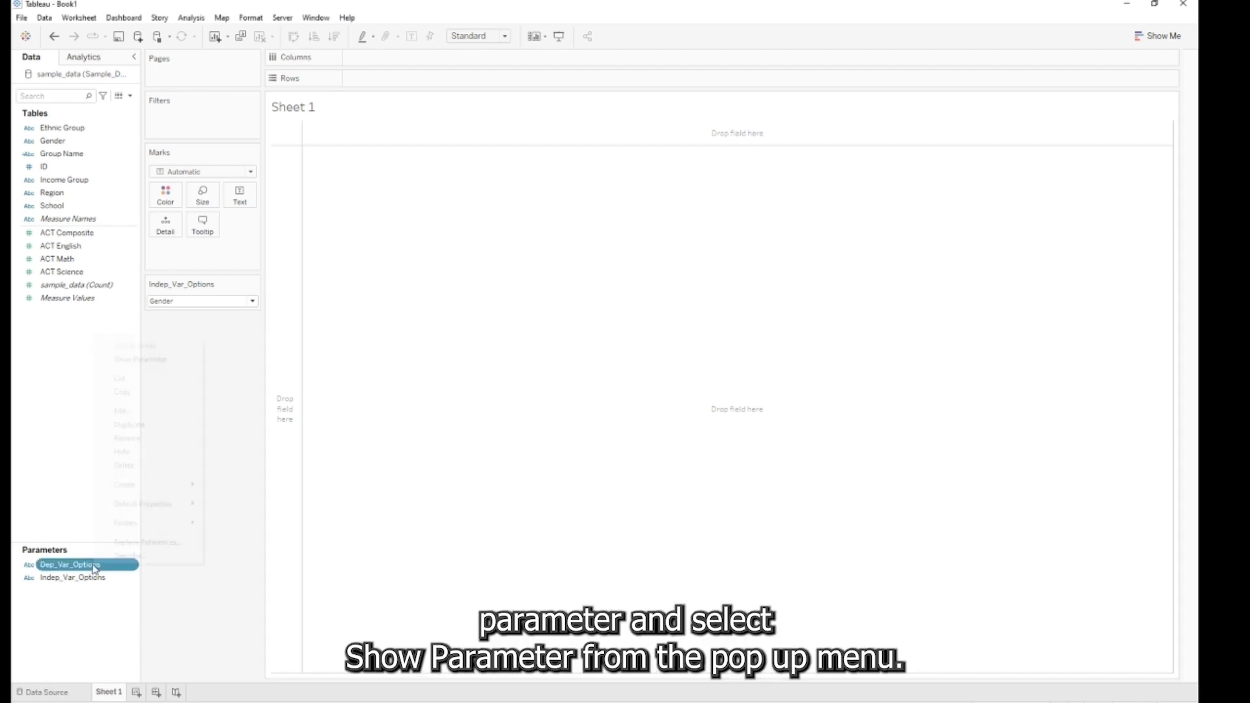
pyautogui.click(162, 369)
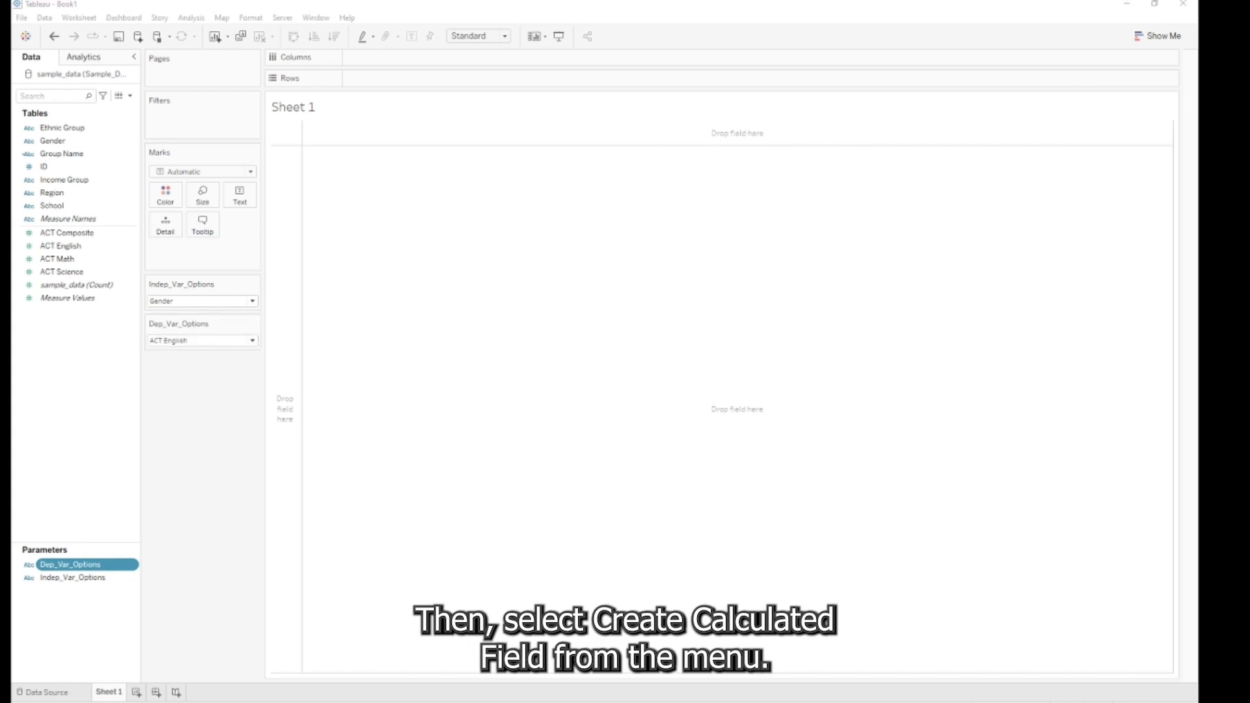
# - Create and save a calculated field named _2Samples_Group1 with the formula {FIXED : MIN([Group Name])}
pyautogui.rightClick(72, 325)
pyautogui.click(151, 335)
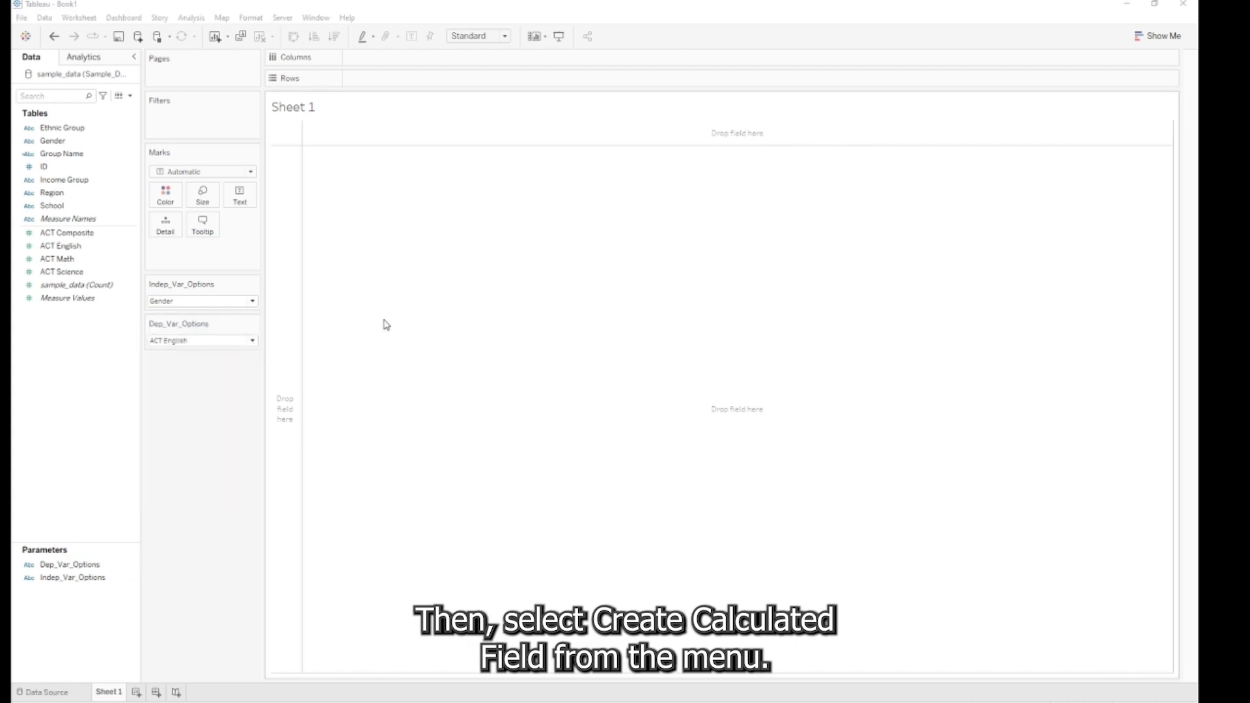
pyautogui.moveTo(722, 127); pyautogui.dragTo(759, 205)
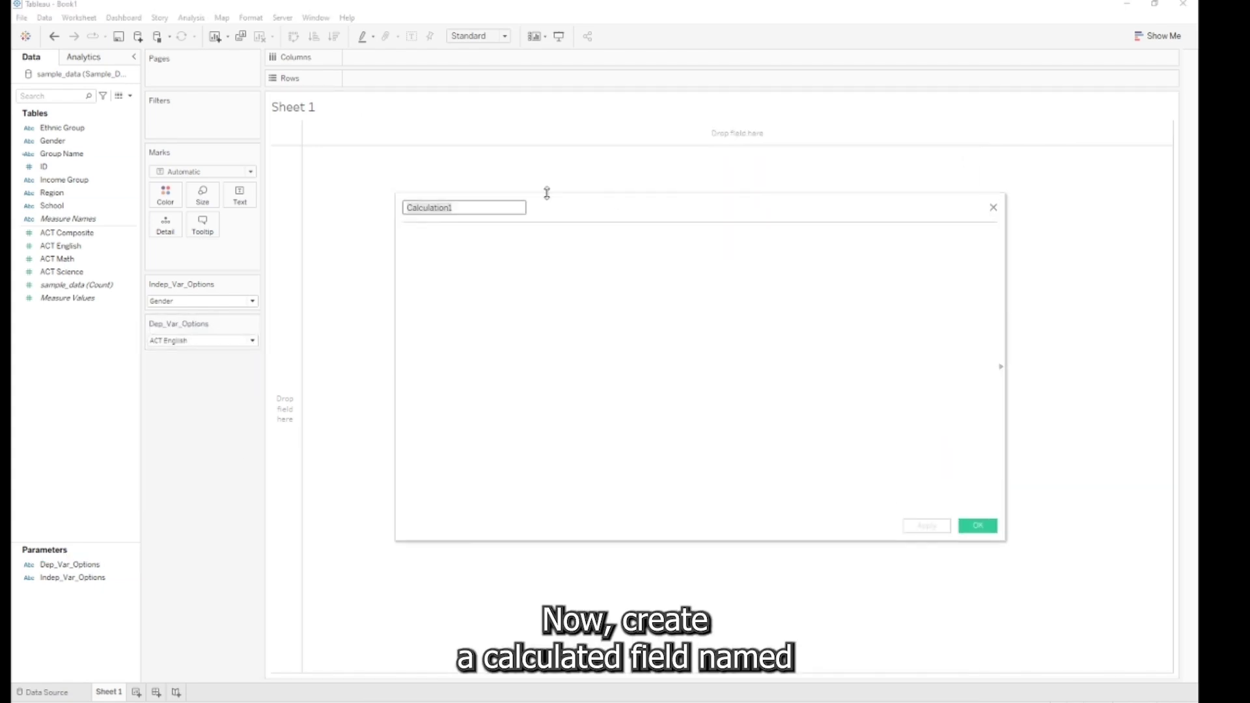
pyautogui.write('_2Samples_Group1')
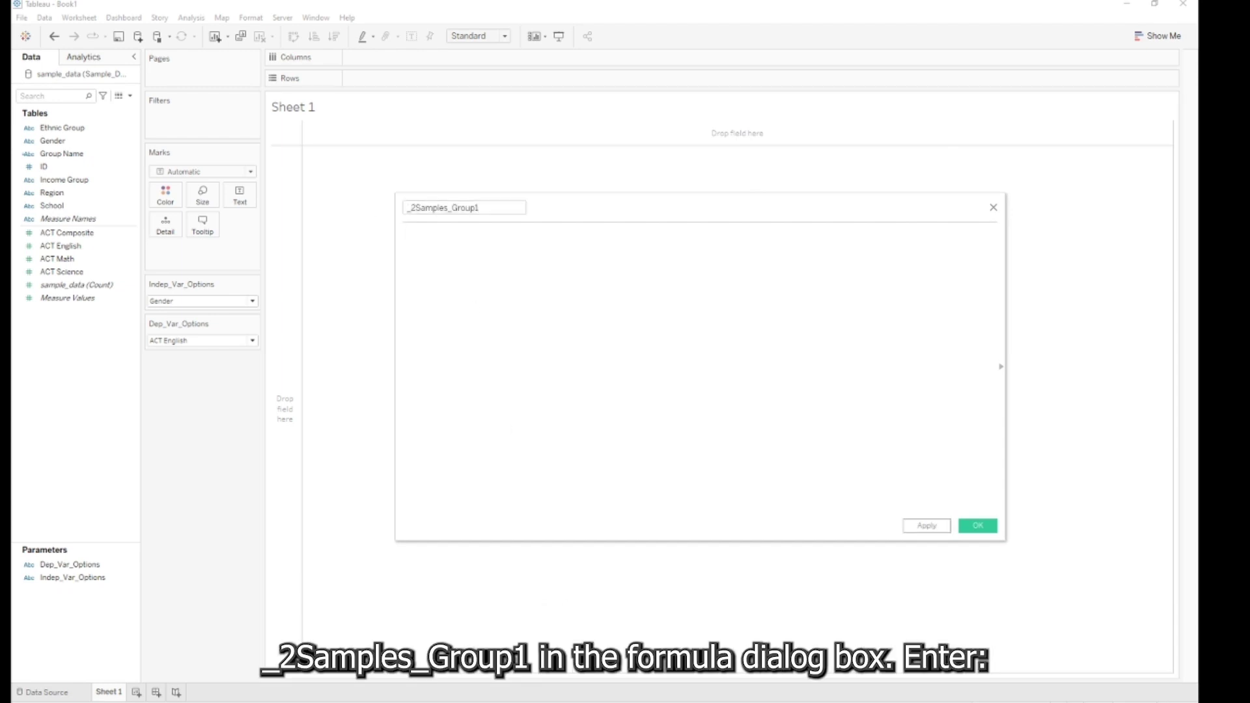
pyautogui.click(495, 315)
pyautogui.write('{FIXED : MIN([Group Name])}')
pyautogui.scroll(10, 557, 323)
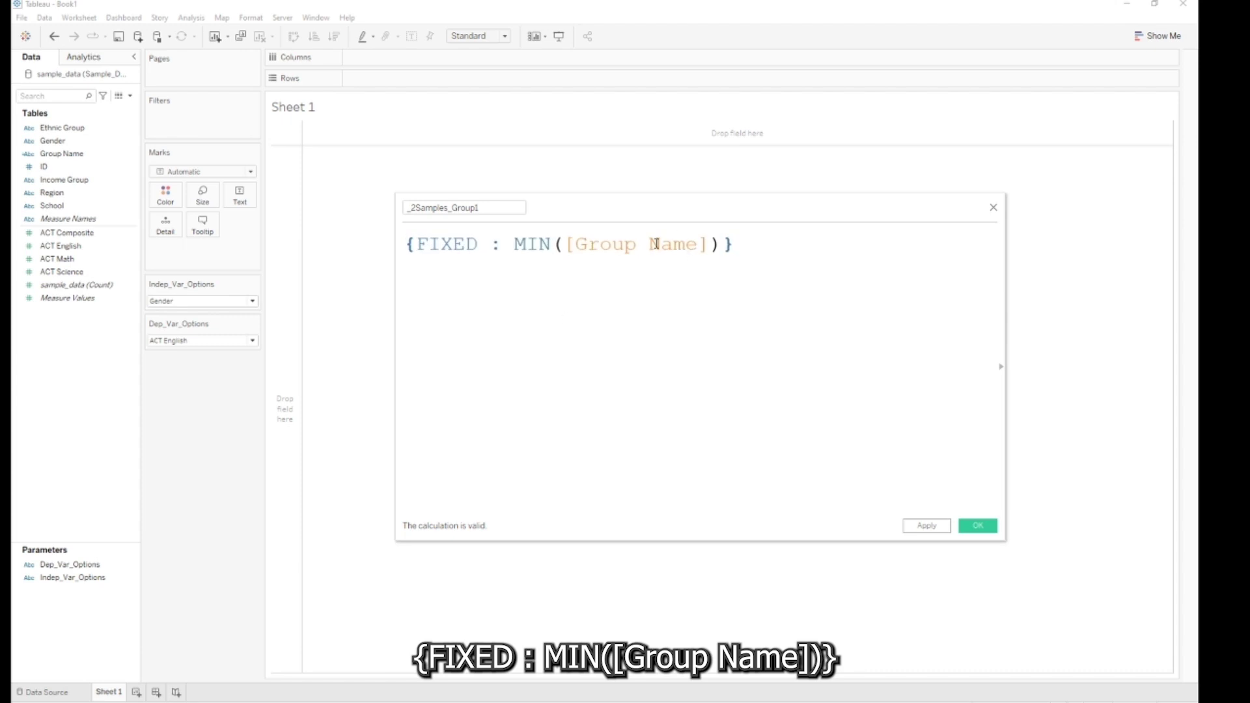
pyautogui.doubleClick(528, 246)
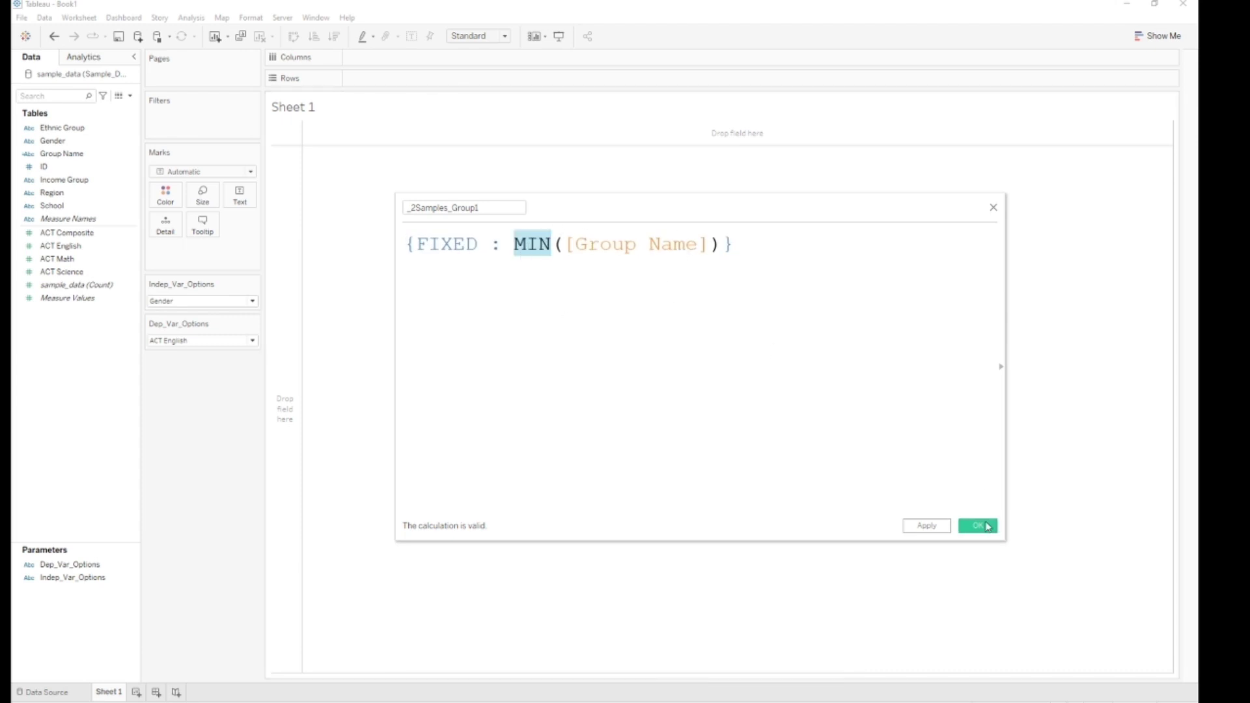
pyautogui.click(975, 525)
# - Duplicate the _2Samples_Group1 calculated field and name the copy _2Samples_Group2
pyautogui.rightClick(116, 129)
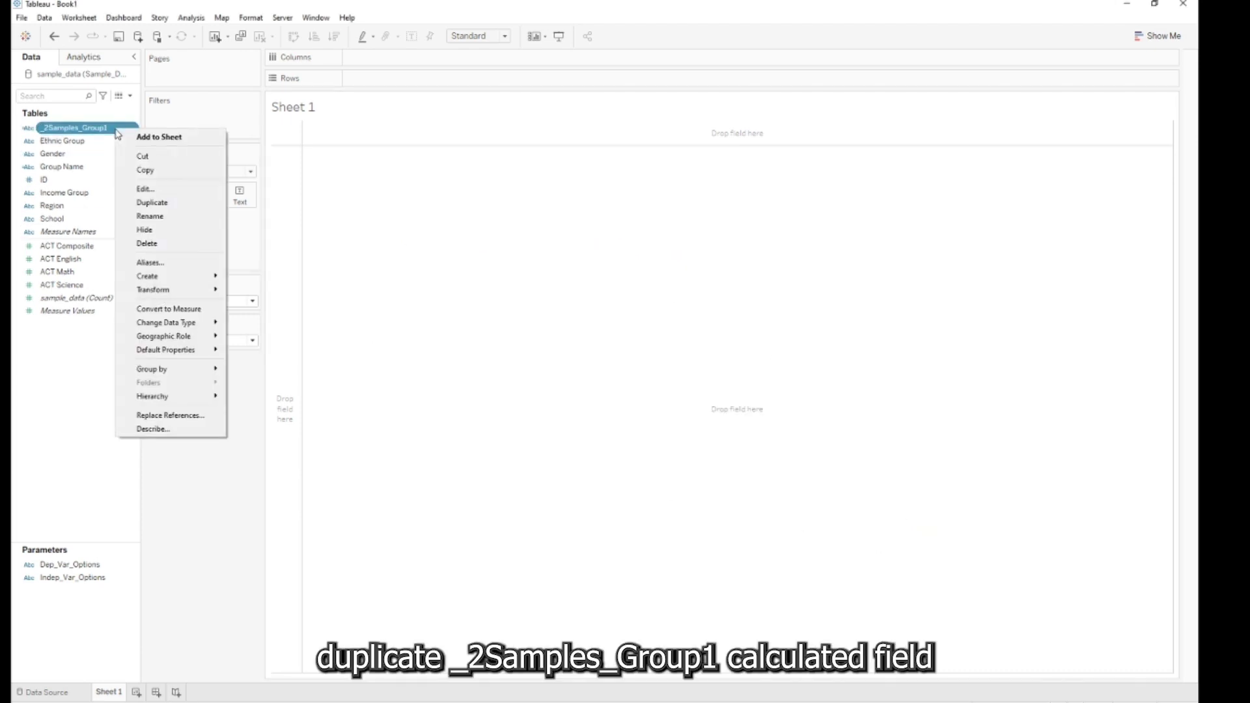
pyautogui.click(162, 206)
pyautogui.rightClick(101, 142)
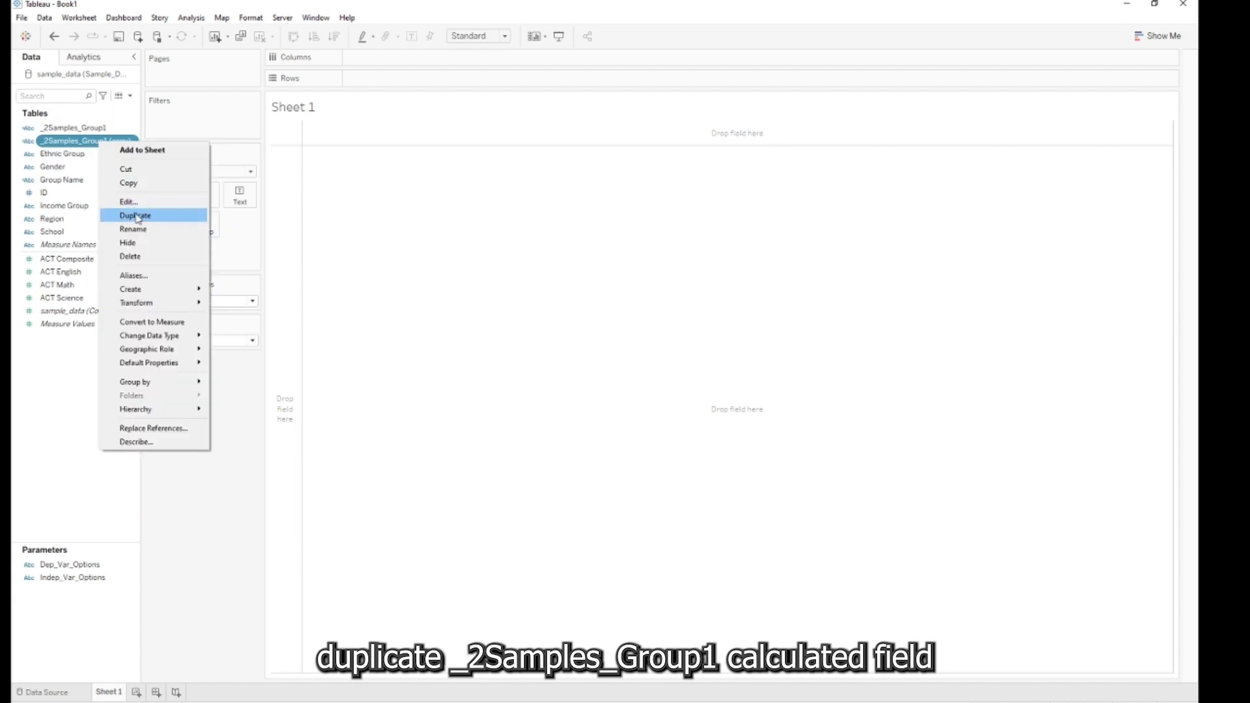
pyautogui.click(179, 202)
pyautogui.moveTo(477, 207); pyautogui.dragTo(507, 207)
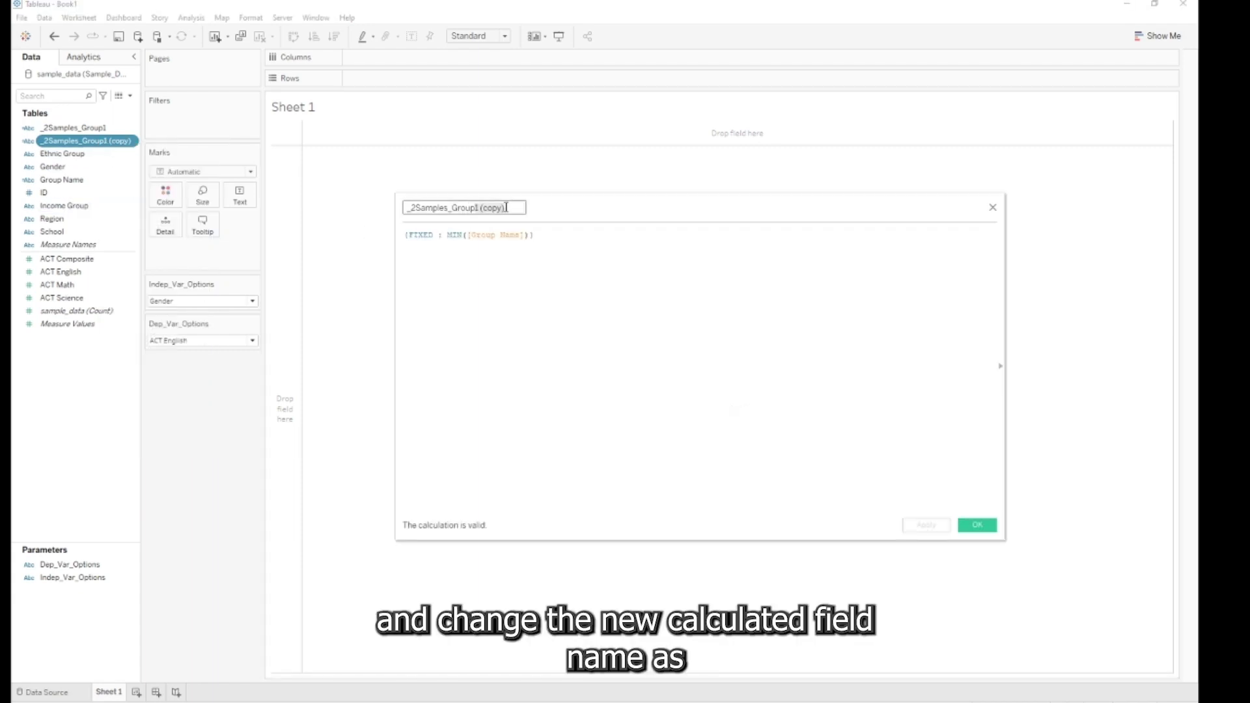
pyautogui.write('2')
# - Change MIN to MAX in the _2Samples_Group2 formula so it reads {FIXED : MAX([Group Name])}
pyautogui.click(462, 236)
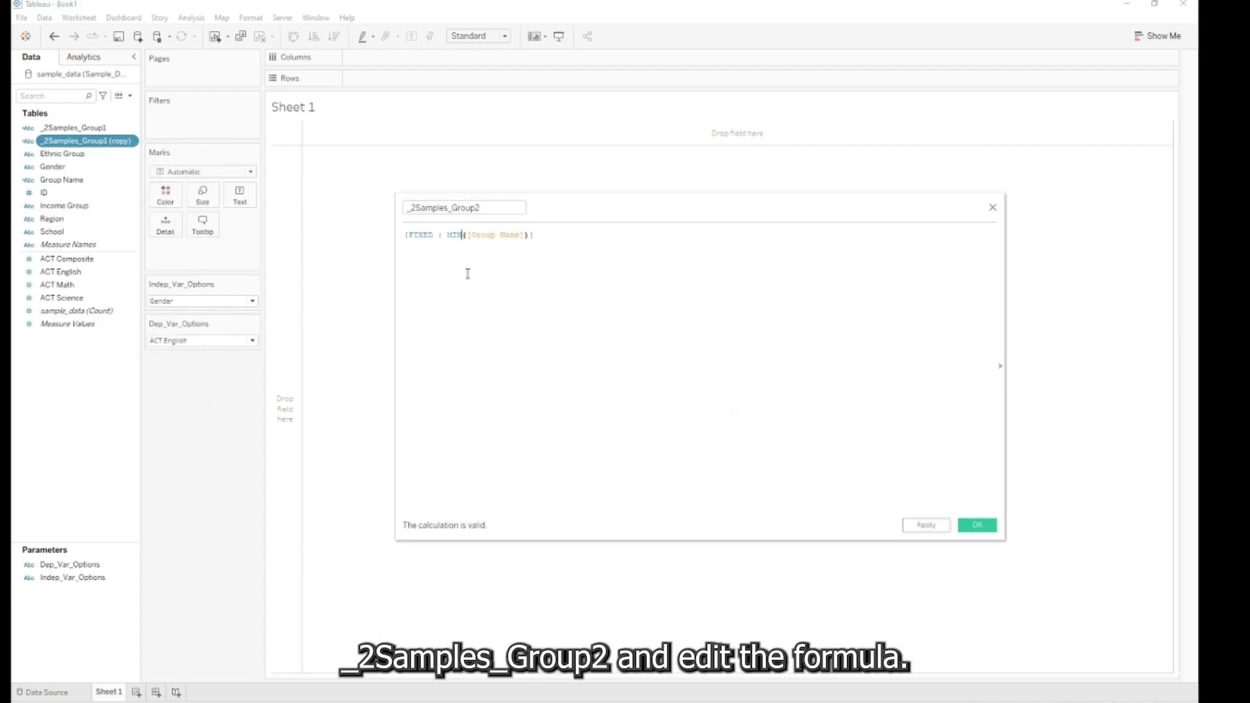
pyautogui.press('BackSpace')
pyautogui.press('BackSpace')
pyautogui.write('AX')
pyautogui.click(564, 306)
pyautogui.scroll(8, 567, 314)
pyautogui.scroll(1, 566, 313)
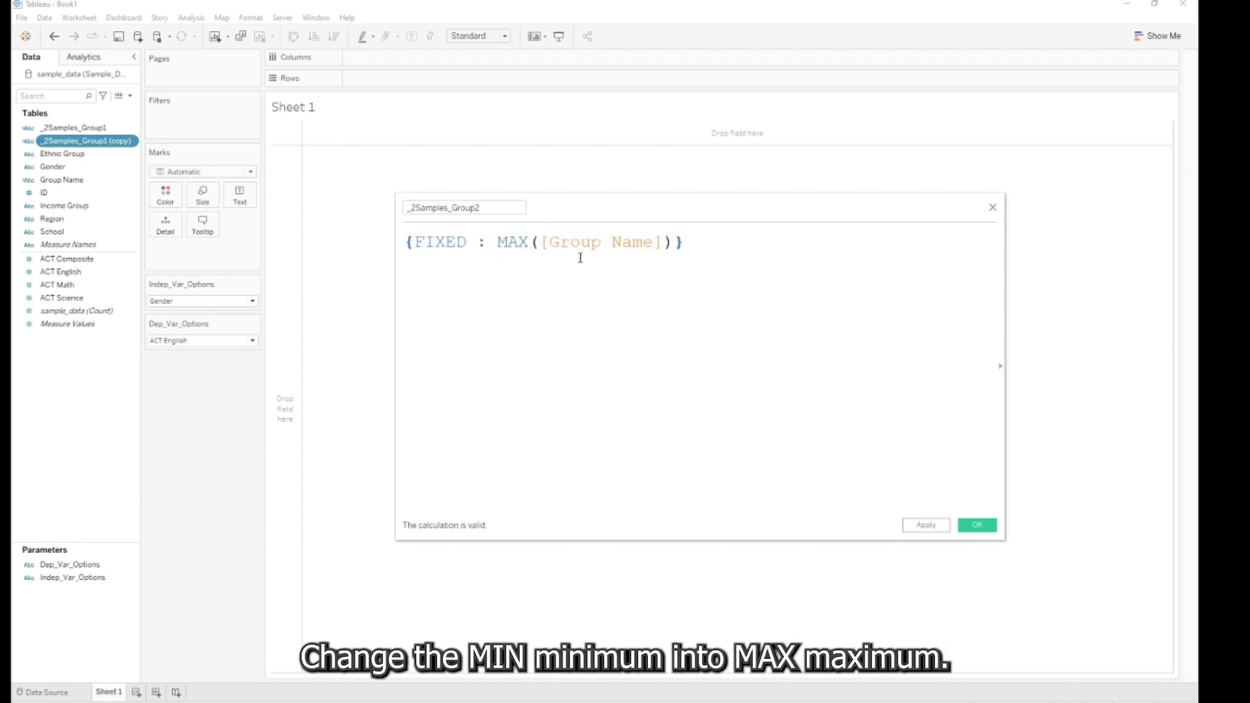
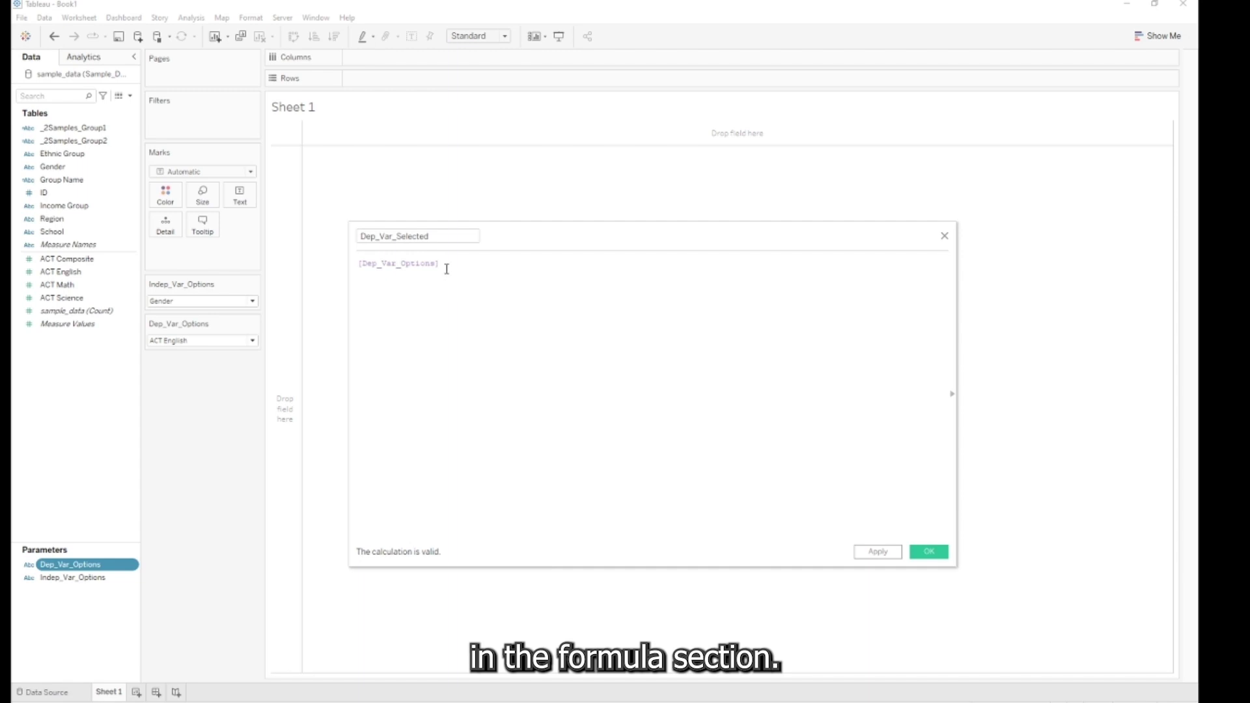
# - Replace the Dep_Var_Selected formula with a CASE on [Dep_Var_Options] returning the matching ACT Math, English, Science or Composite field, and save it
pyautogui.click(446, 269)
pyautogui.hotkey('ctrl', 'a')
pyautogui.write("CASE [Dep_Var_Options] WHEN 'ACT Math'      THEN [ACT_Math] WHEN 'ACT English'   THEN [ACT_English] WHEN 'ACT Science'   THEN [ACT_Science] WHEN 'ACT Composite' THEN [ACT_Composite] END")
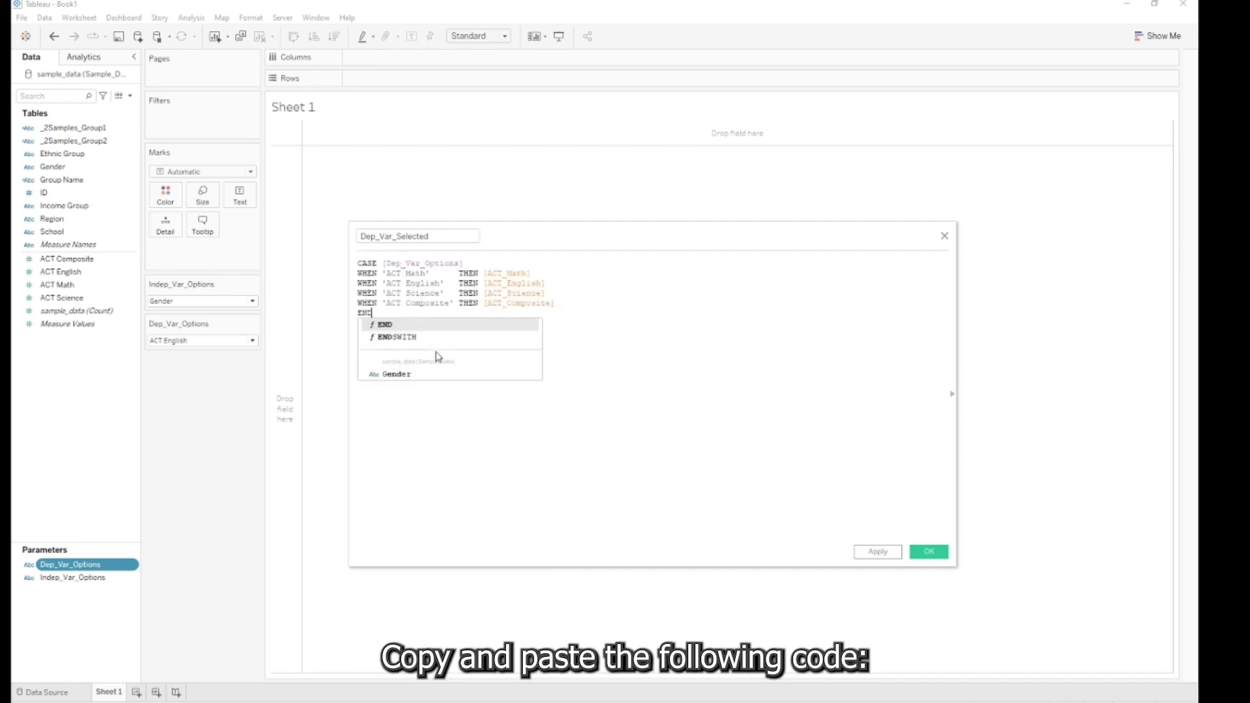
pyautogui.click(600, 281)
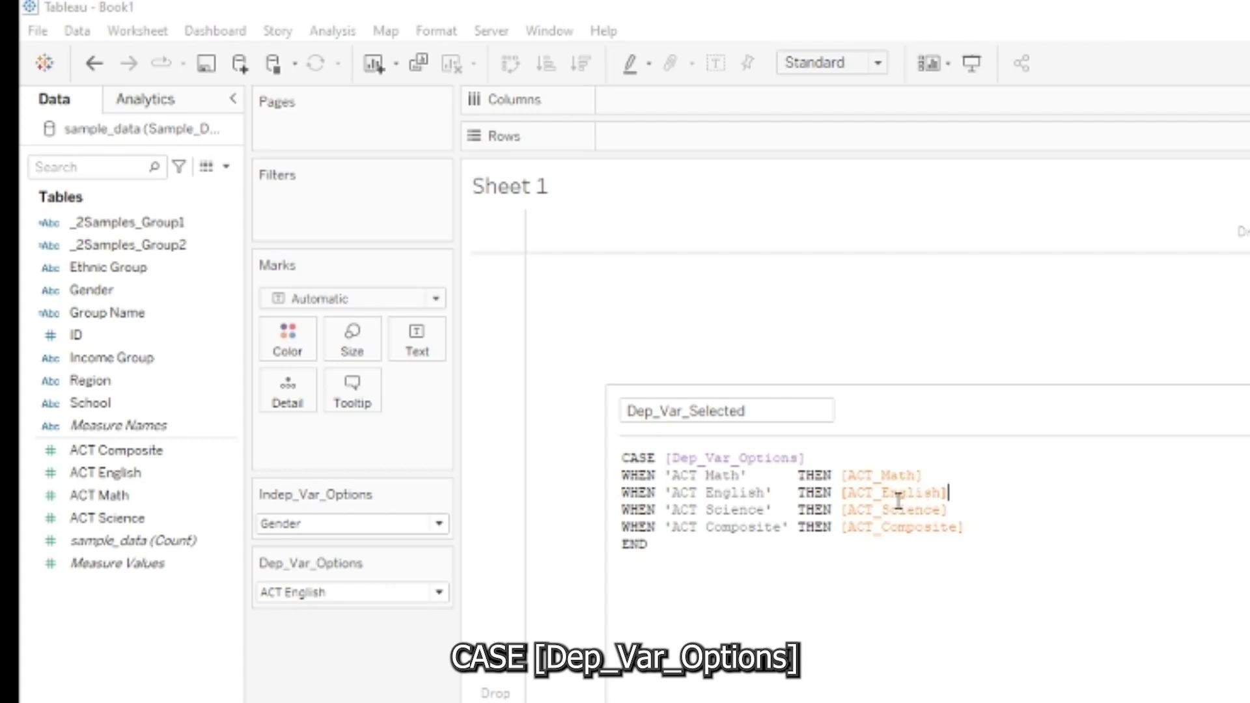
pyautogui.doubleClick(713, 477)
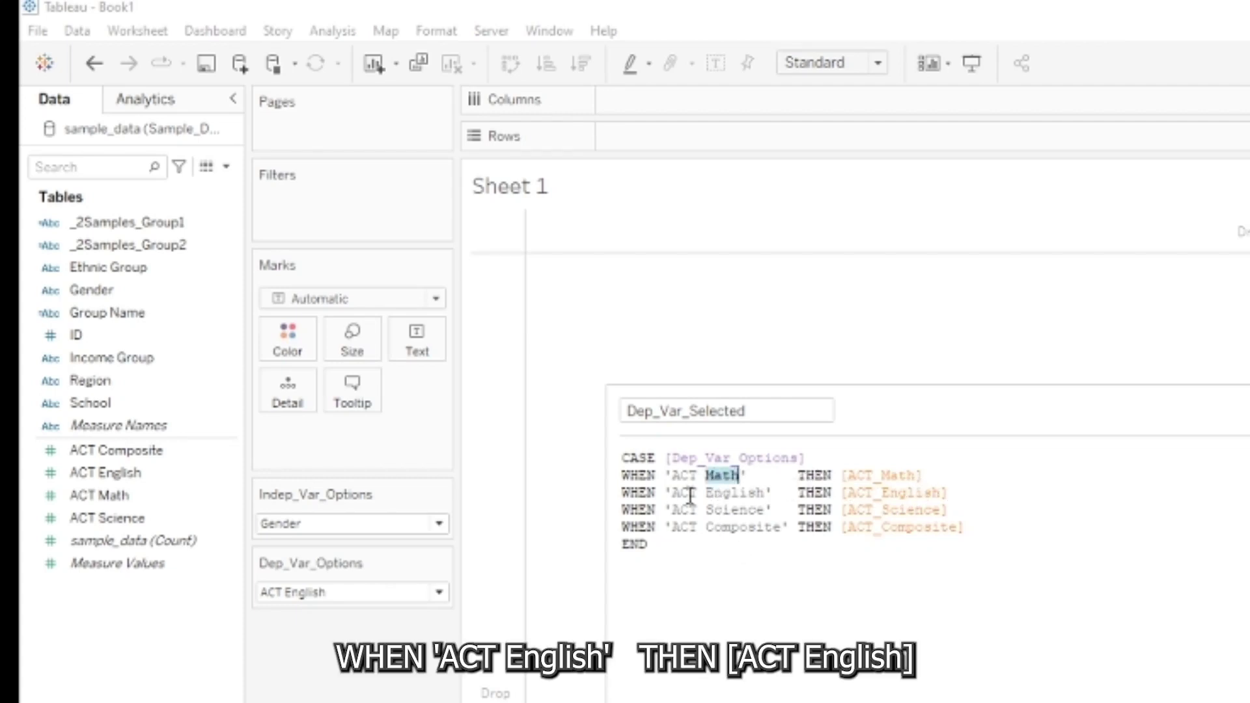
pyautogui.doubleClick(725, 493)
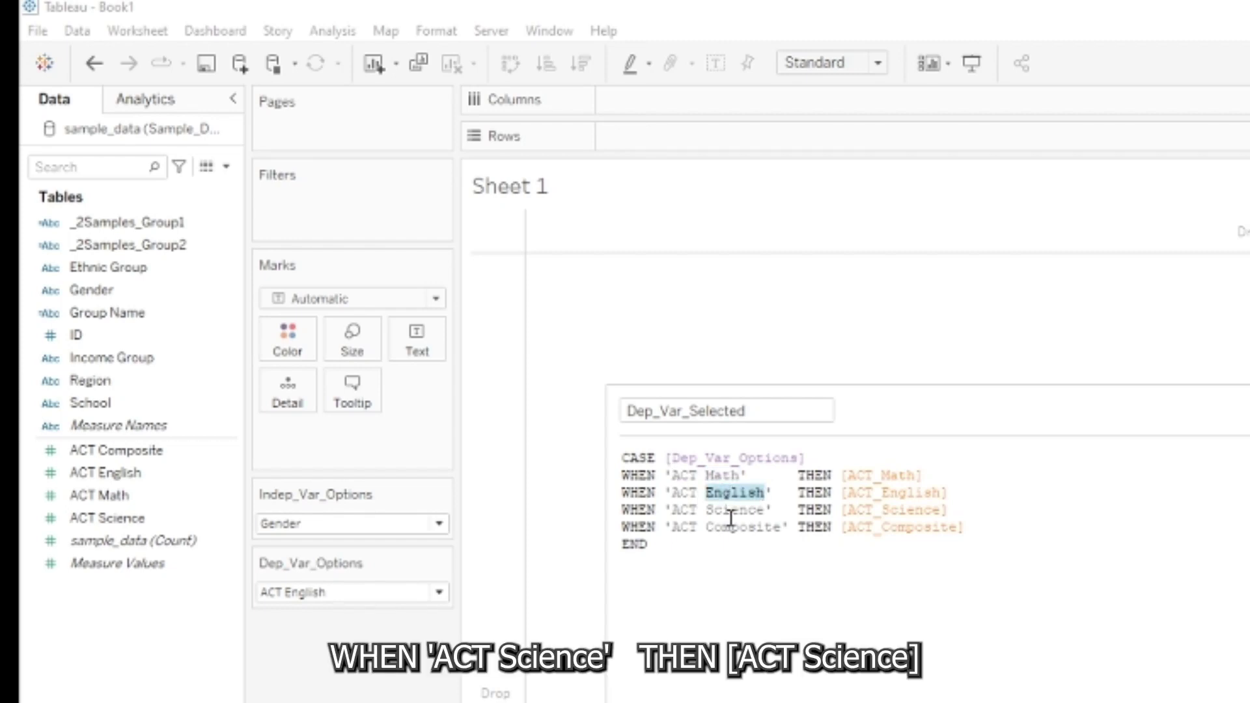
pyautogui.doubleClick(730, 510)
pyautogui.click(731, 528)
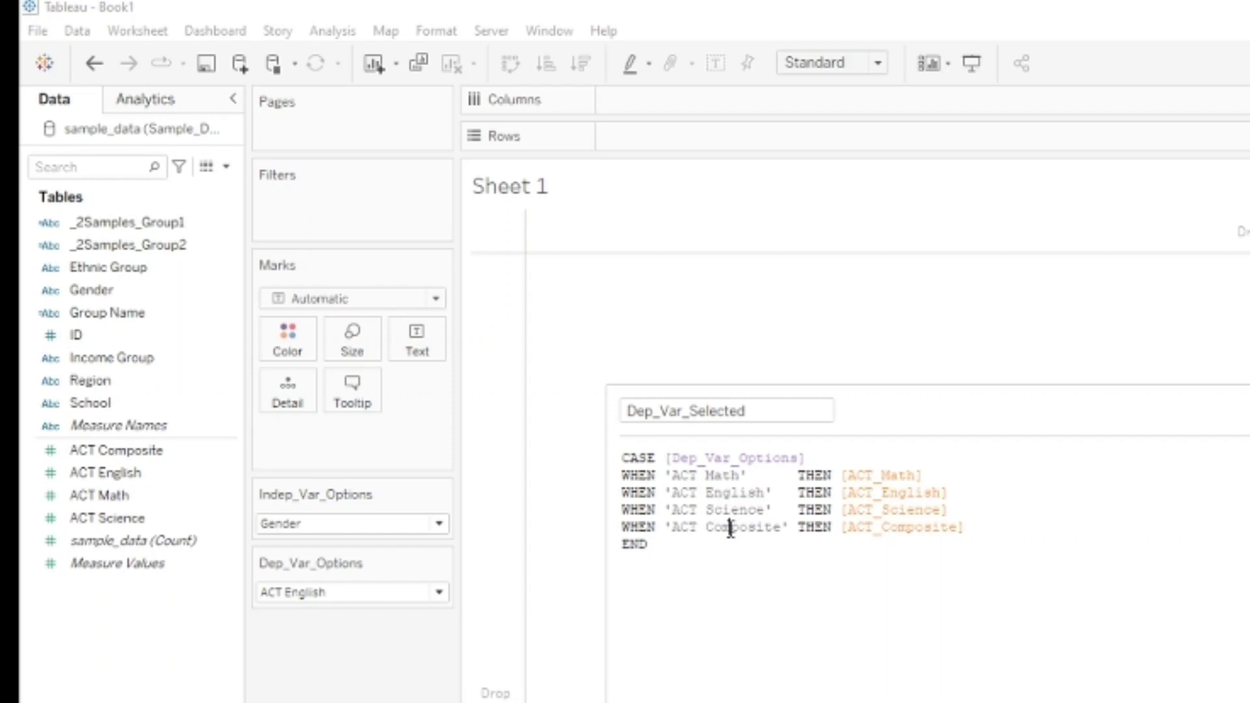
pyautogui.doubleClick(731, 527)
pyautogui.click(646, 544)
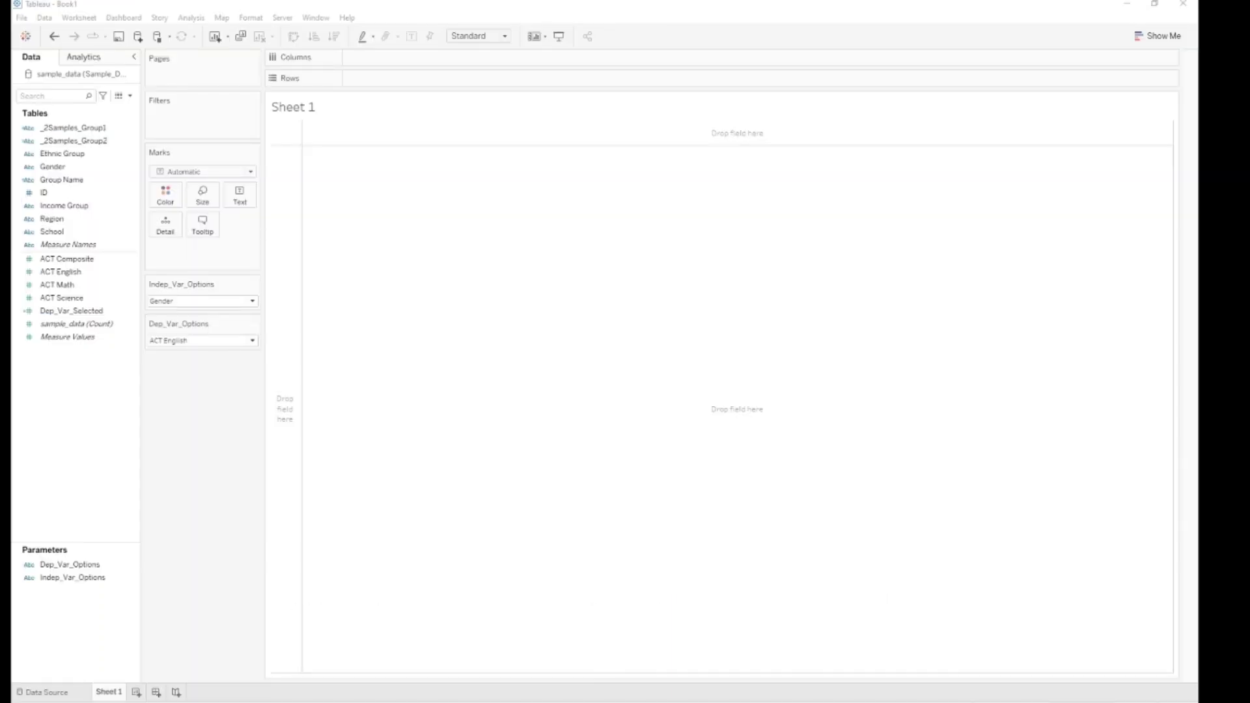
# - Create a calculated field from the Dep_Var_Options parameter and name it Dep_Var_Selected_Grp_1
pyautogui.click(64, 567)
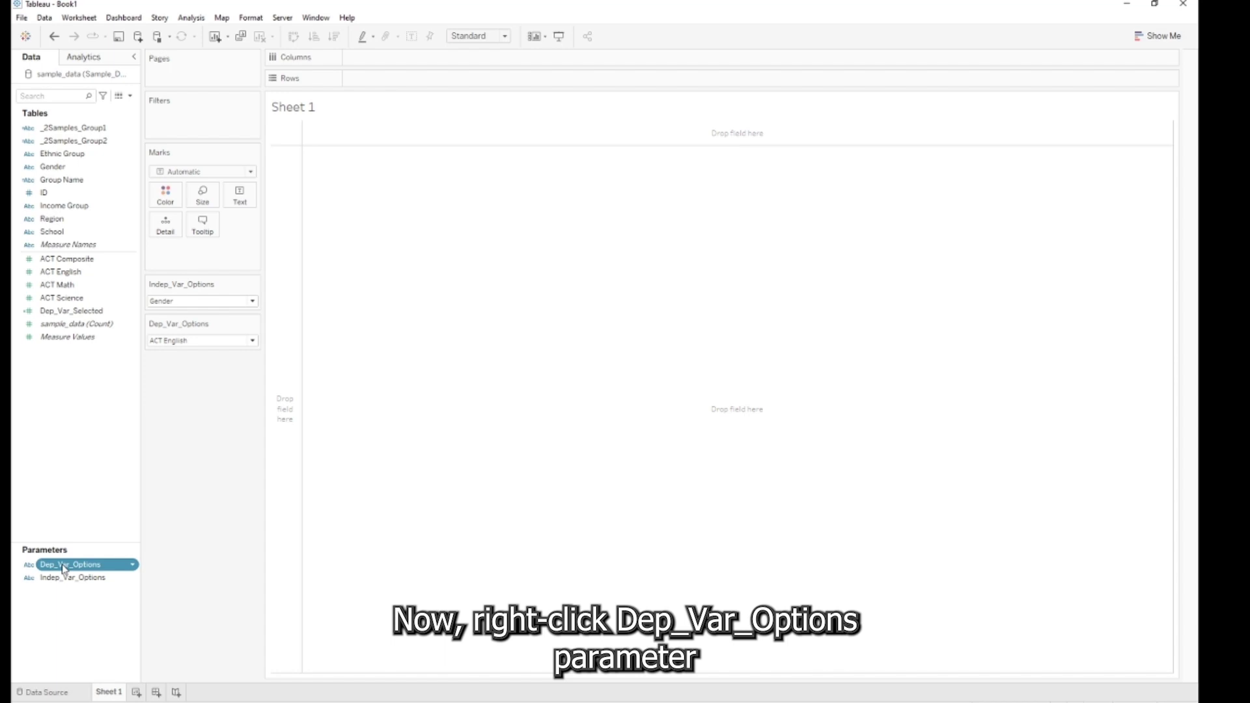
pyautogui.rightClick(65, 568)
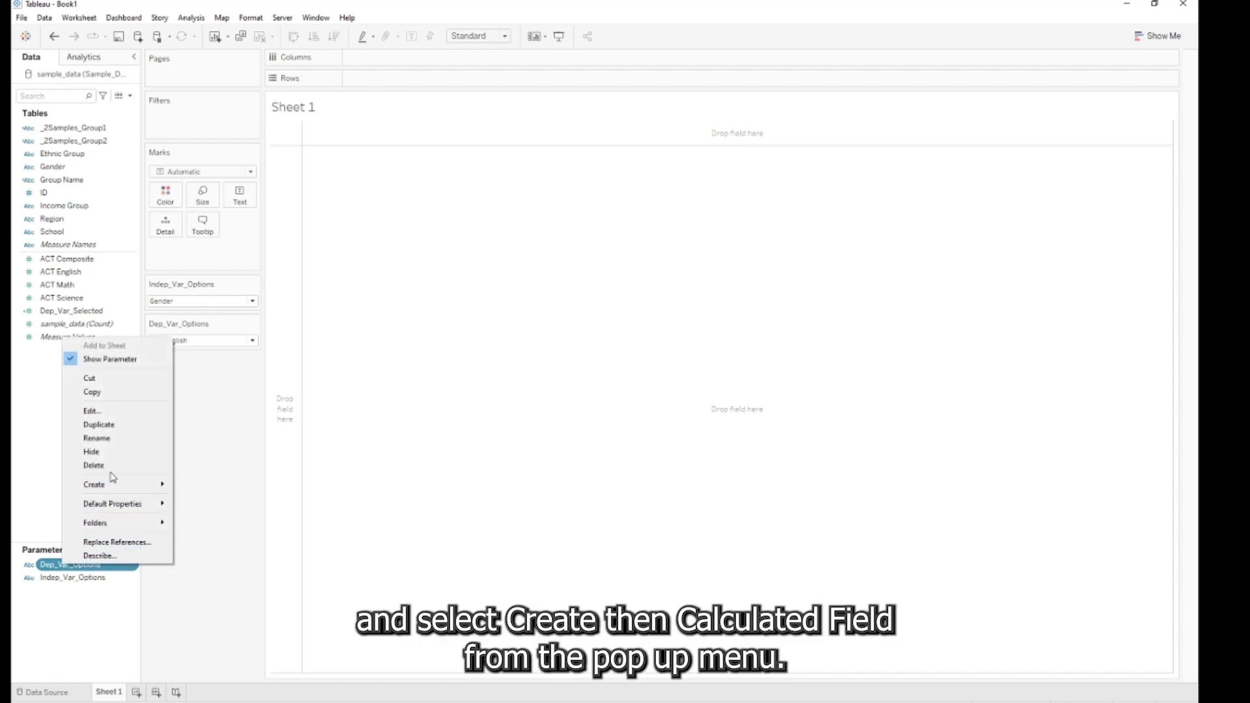
pyautogui.moveTo(114, 487)
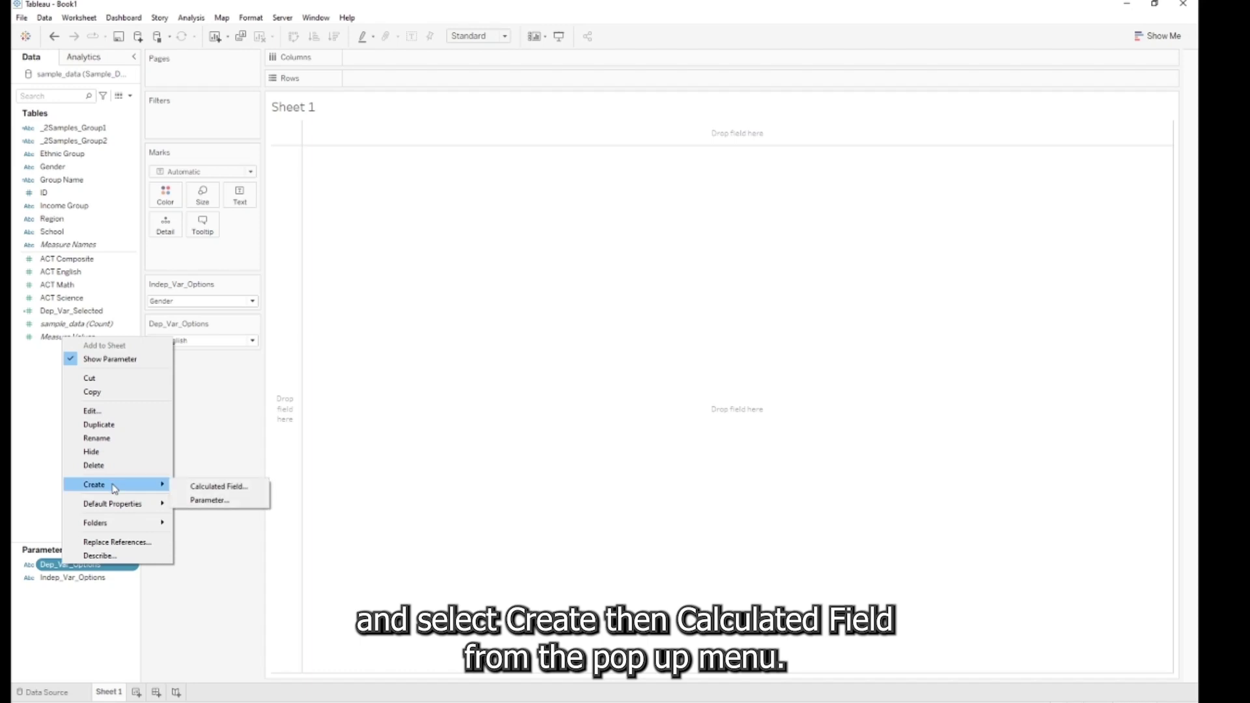
pyautogui.click(240, 487)
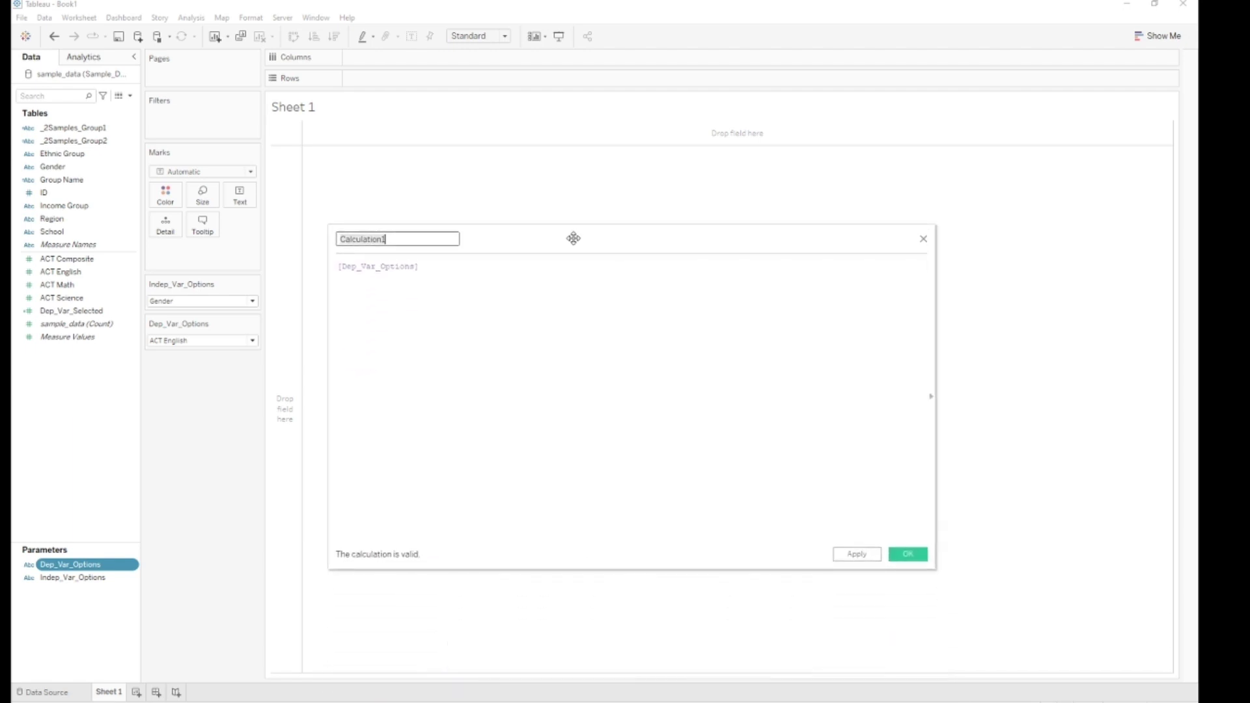
pyautogui.moveTo(411, 242); pyautogui.dragTo(322, 240)
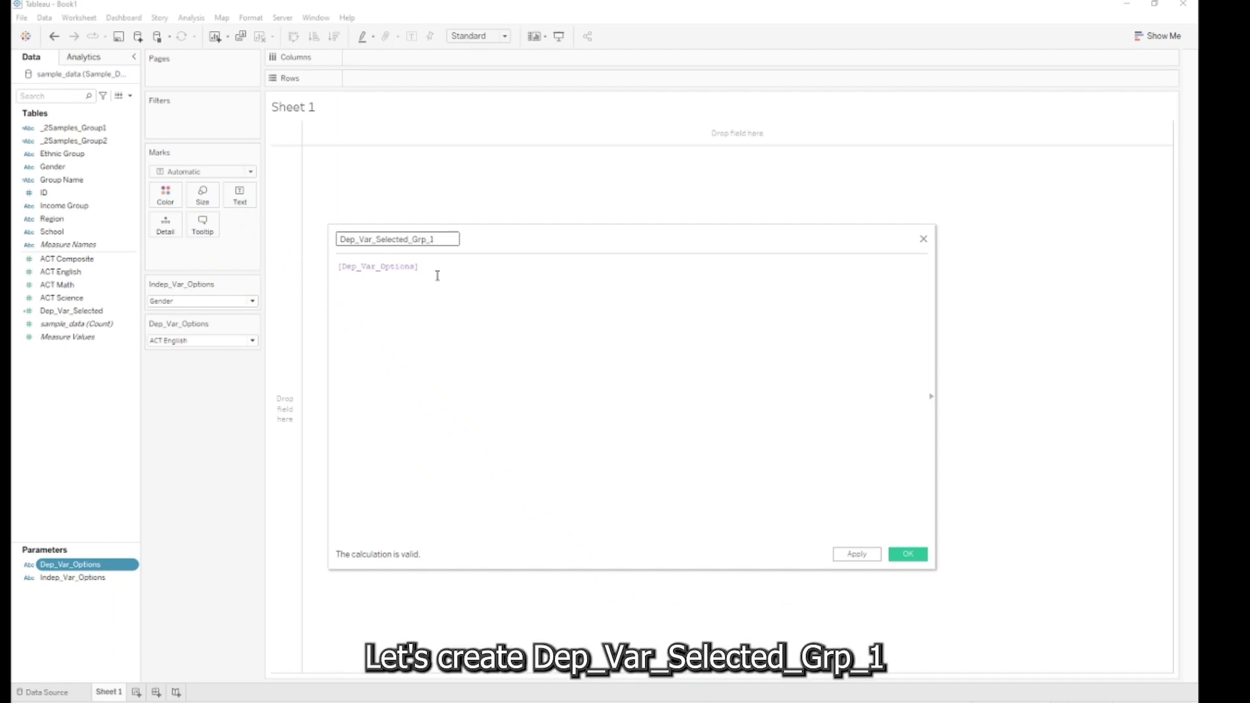
pyautogui.press('Tab')
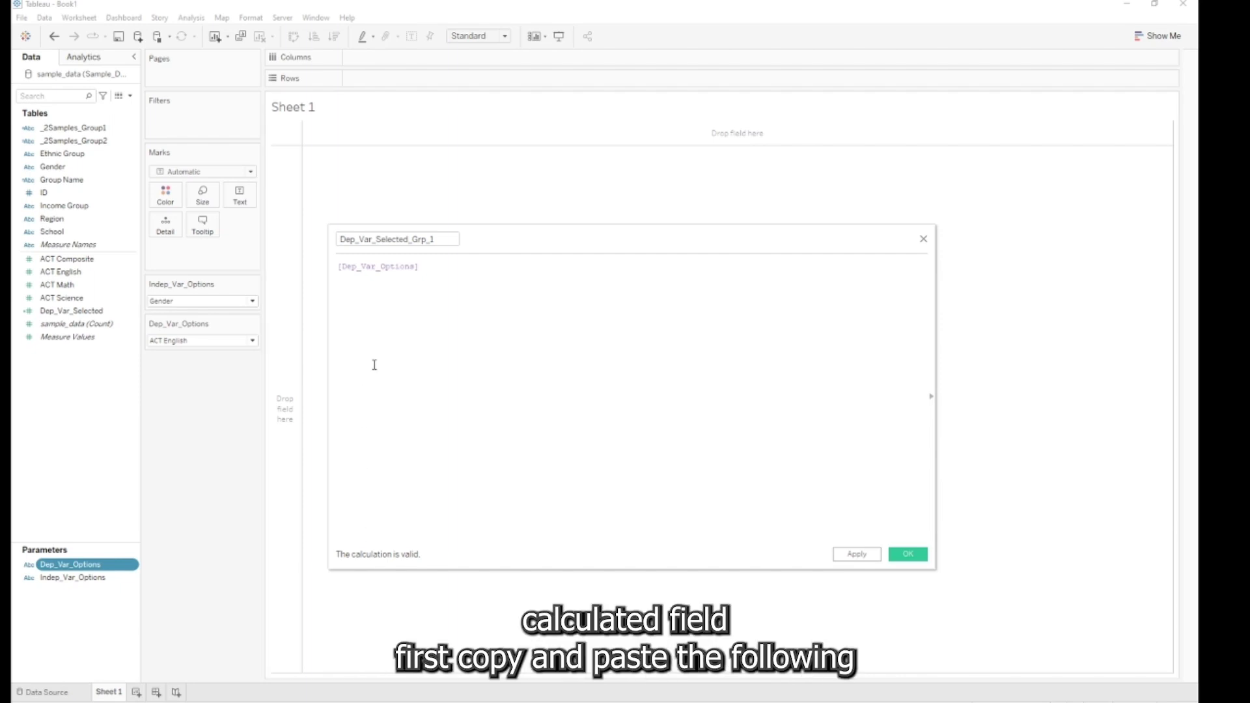
# - Replace the formula with a CASE on [Dep_Var_Options] returning each ACT score only if [Group Name] = [_2Samples_Group1], and save the field
pyautogui.moveTo(419, 266); pyautogui.dragTo(335, 267)
pyautogui.write("CASE [Dep_Var_Options] WHEN 'ACT Math'      THEN If [Group Name] = [_2Samples_Group1] Then [ACT Math] END WHEN 'ACT English'   THEN If [Group Name] = [_2Samples_Group1] Then [ACT English] END WHEN 'ACT Science'   THEN If [Group Name] = [_2Samples_Group1] Then [ACT Science] END WHEN 'ACT Composite' THEN If [Group Name] = [_2Samples_Group1] Then [ACT Composite] END END")
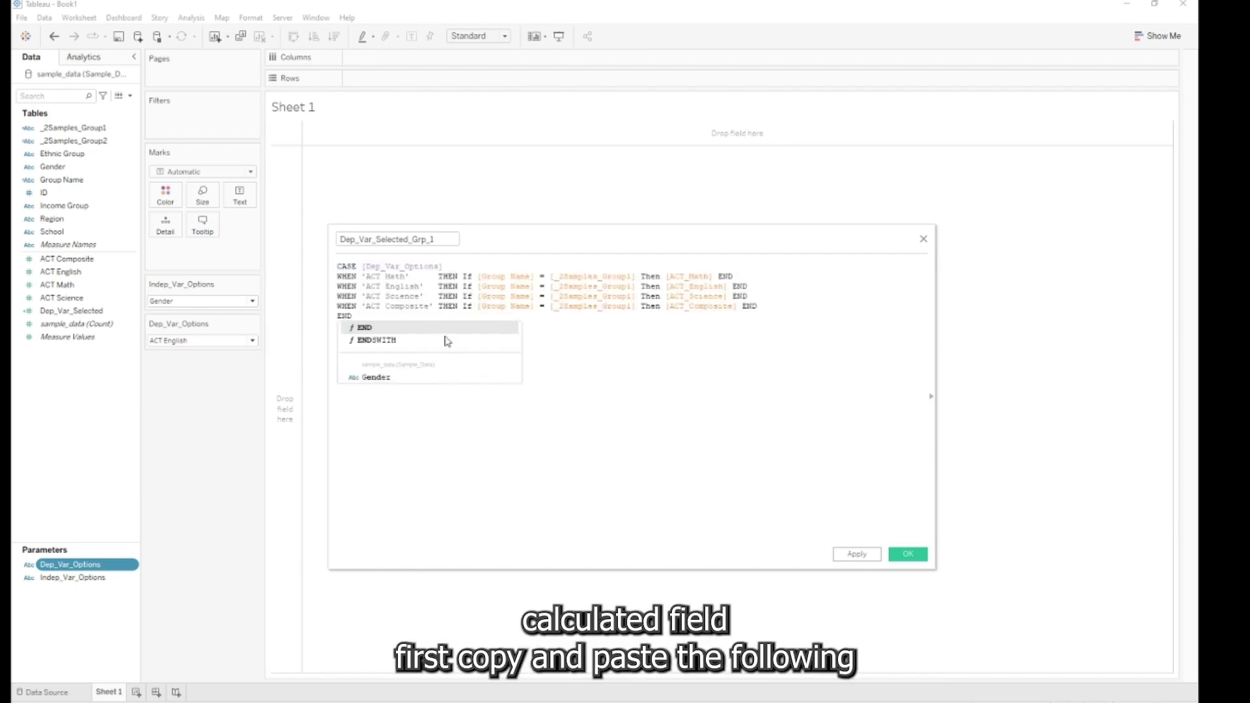
pyautogui.click(547, 398)
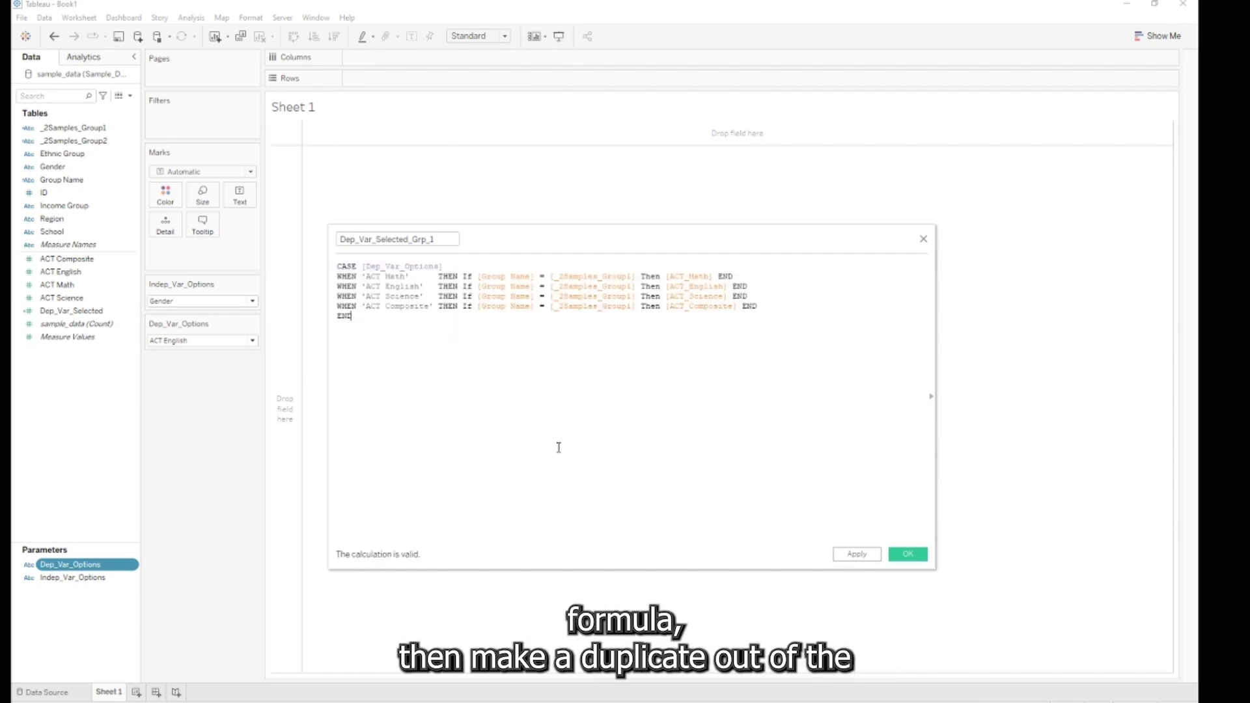
pyautogui.scroll(2, 558, 448)
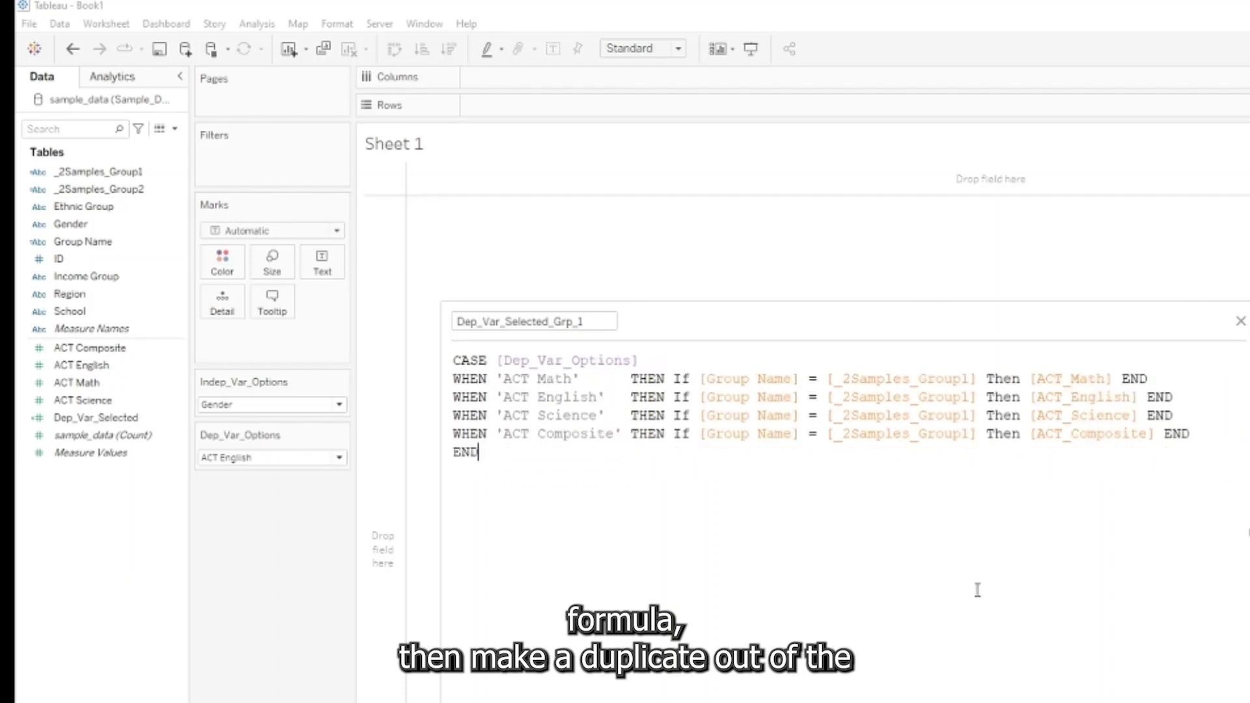
pyautogui.scroll(1, 692, 586)
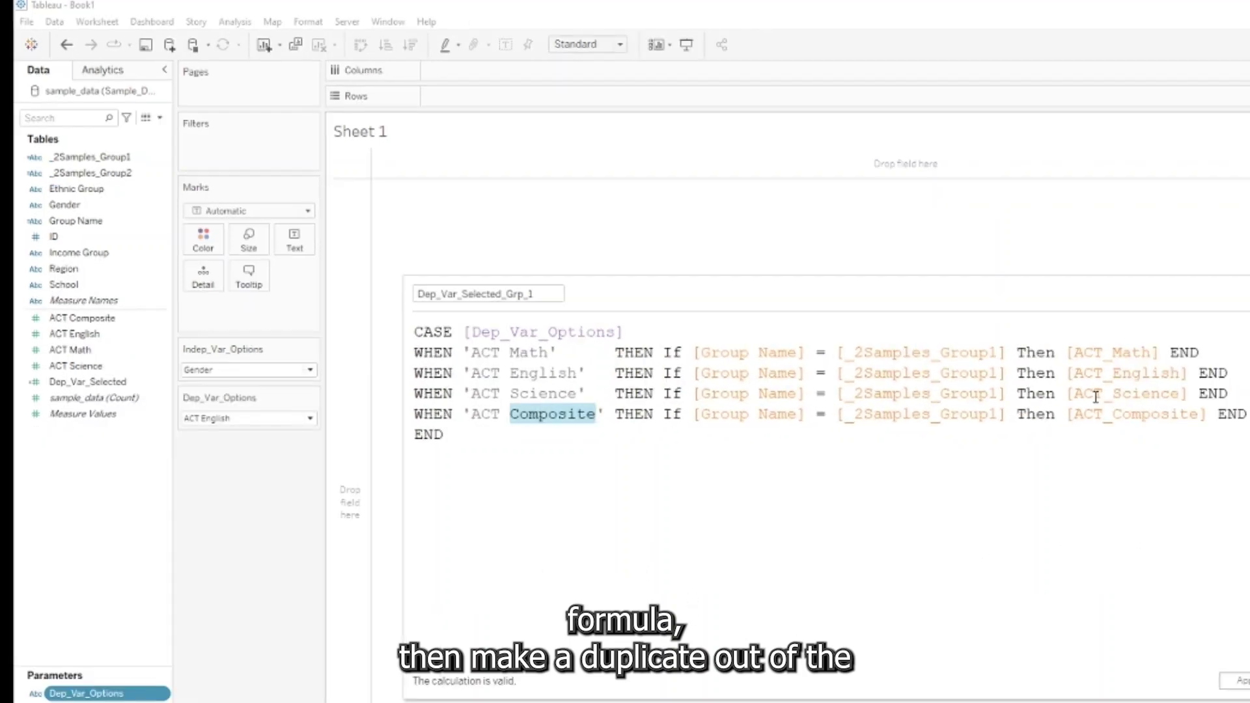
pyautogui.doubleClick(1098, 433)
pyautogui.click(1232, 681)
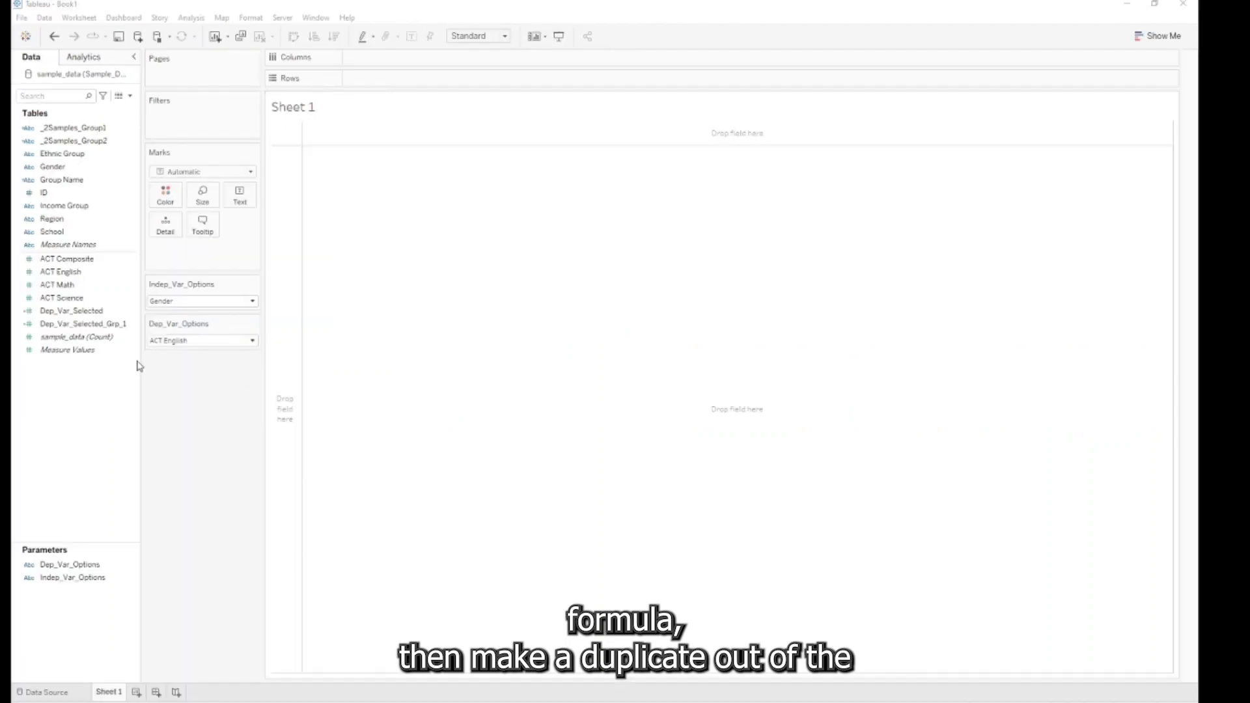
# - Duplicate the Dep_Var_Selected_Grp_1 calculated field and widen the data pane to fit the full field names
pyautogui.click(109, 325)
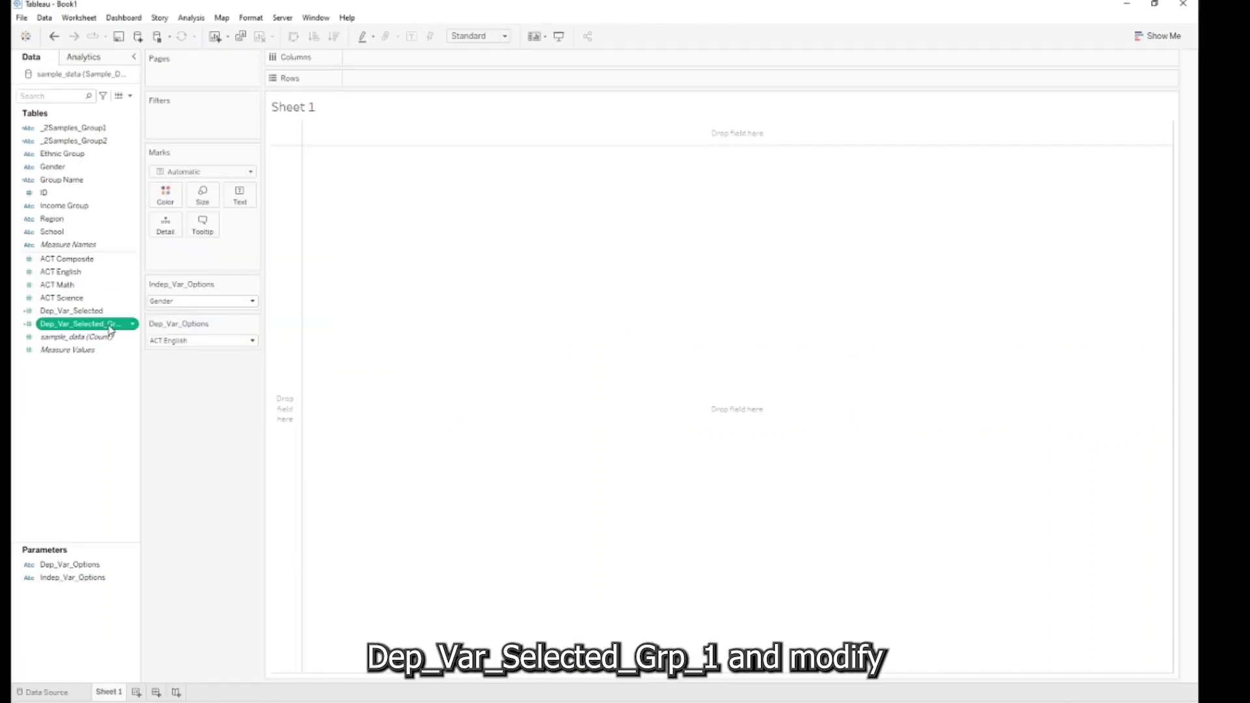
pyautogui.rightClick(109, 328)
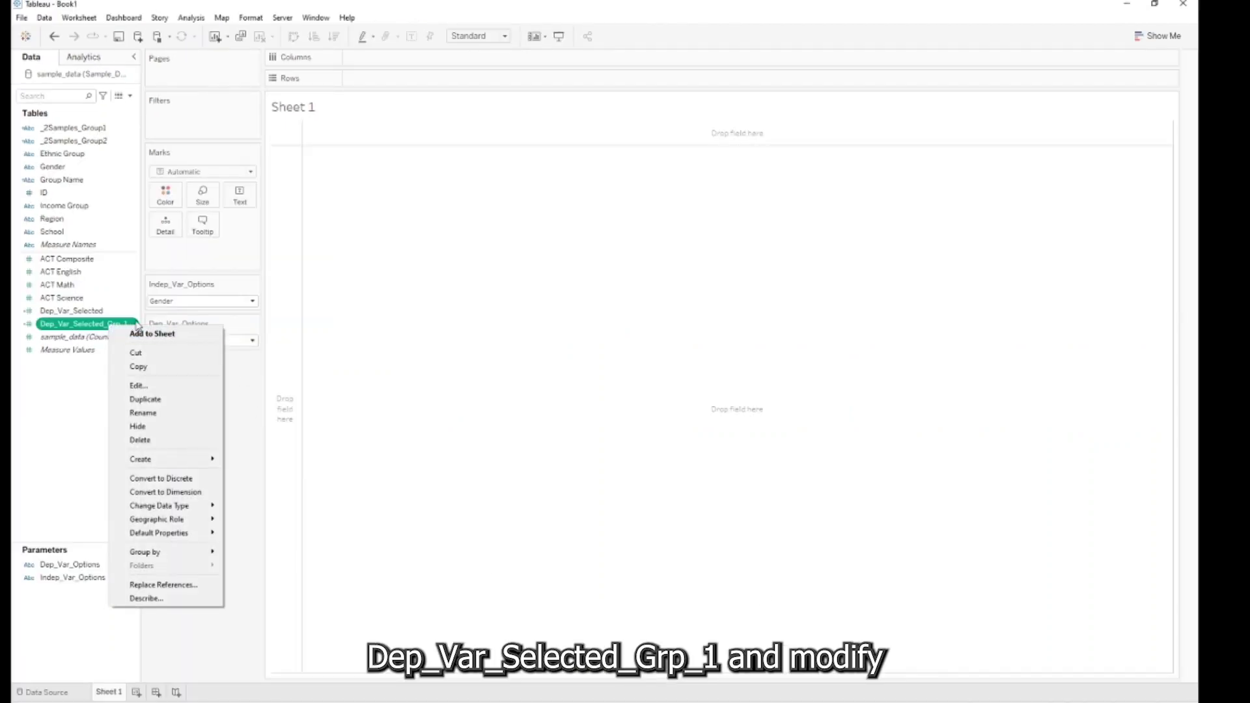
pyautogui.click(160, 404)
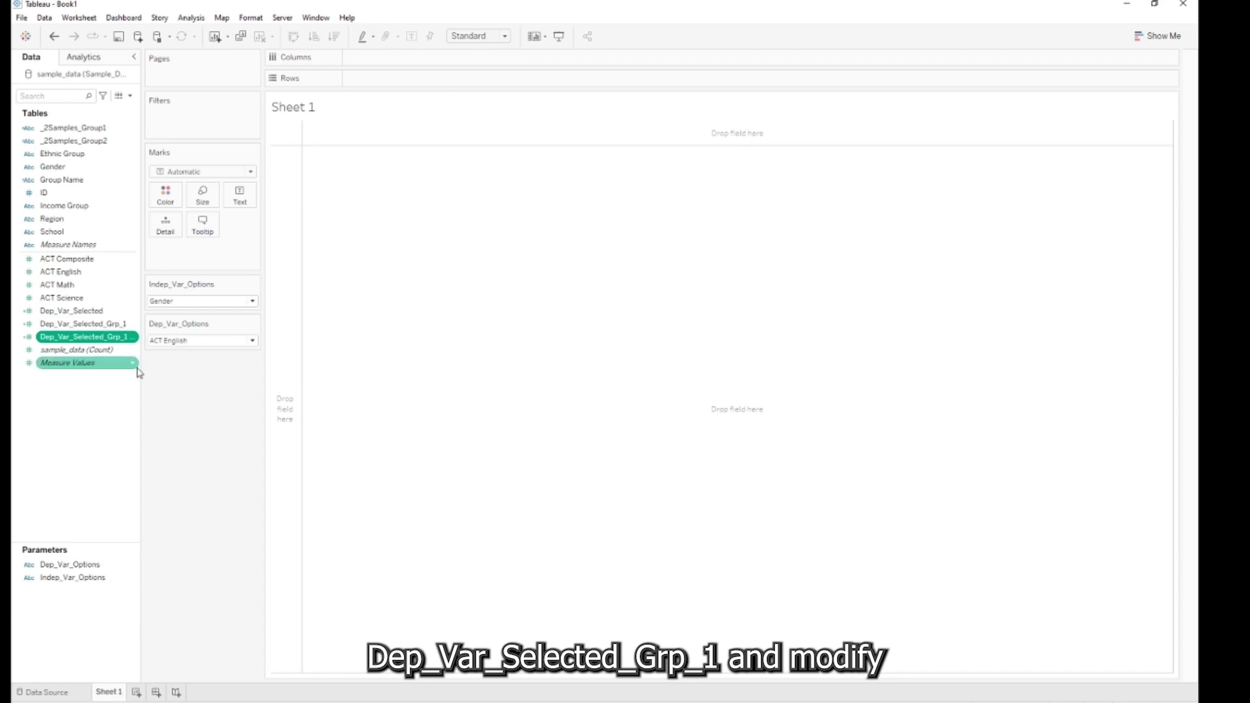
pyautogui.moveTo(140, 370); pyautogui.dragTo(180, 369)
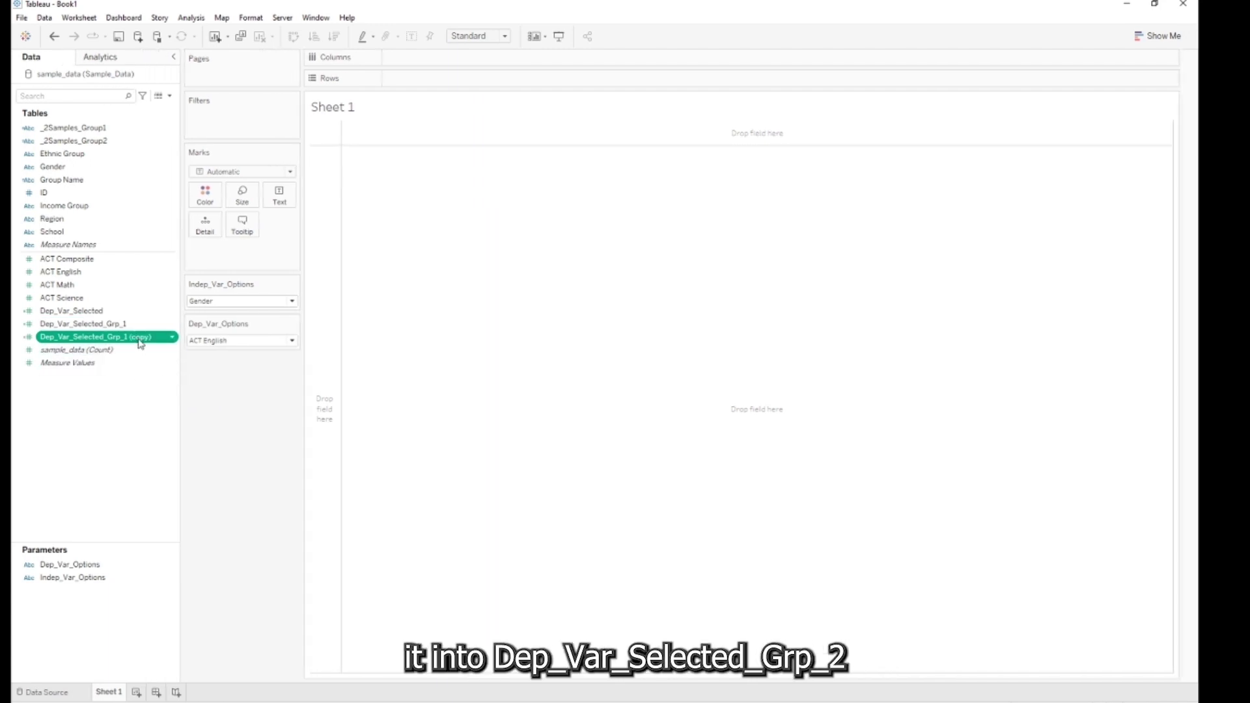
# - Open the copied calculated field for editing and rename it Dep_Var_Selected_Grp_2
pyautogui.rightClick(140, 338)
pyautogui.click(173, 402)
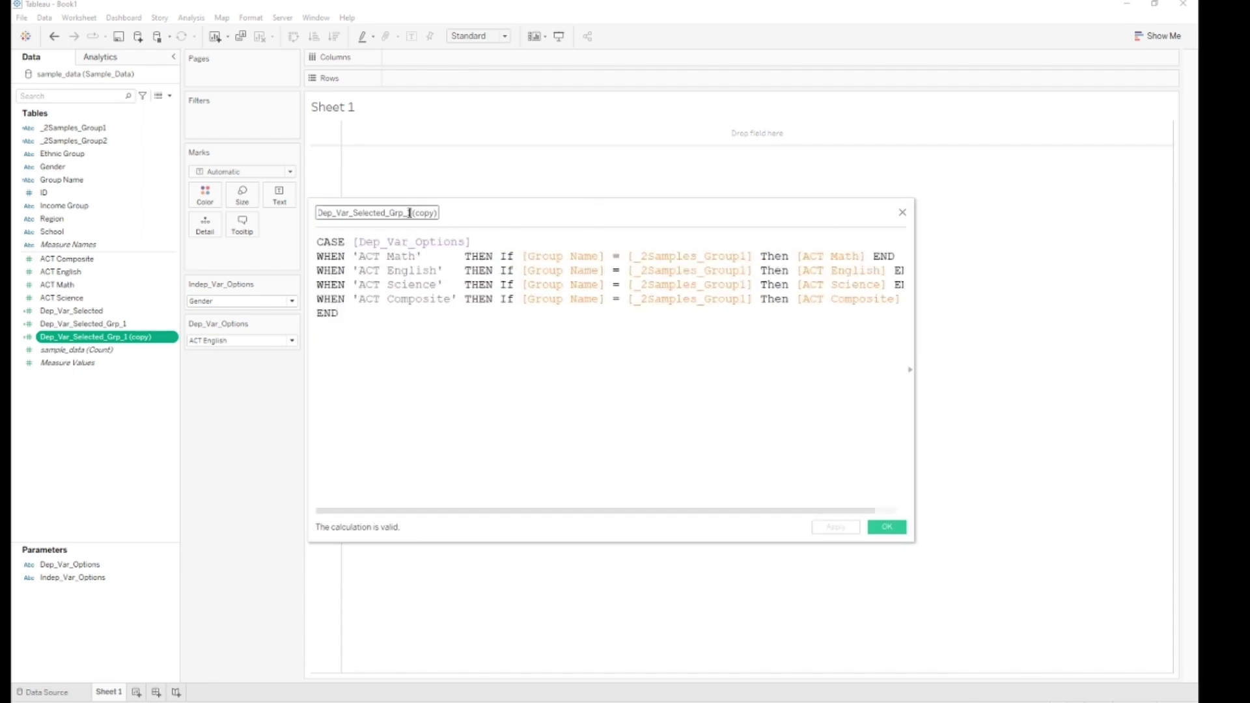
pyautogui.moveTo(410, 213); pyautogui.dragTo(450, 213)
pyautogui.write('2')
# - Change [_2Samples_Group1] to [_2Samples_Group2] in all four WHEN lines of the Dep_Var_Selected_Grp_2 formula and save the field
pyautogui.moveTo(915, 340); pyautogui.dragTo(1038, 341)
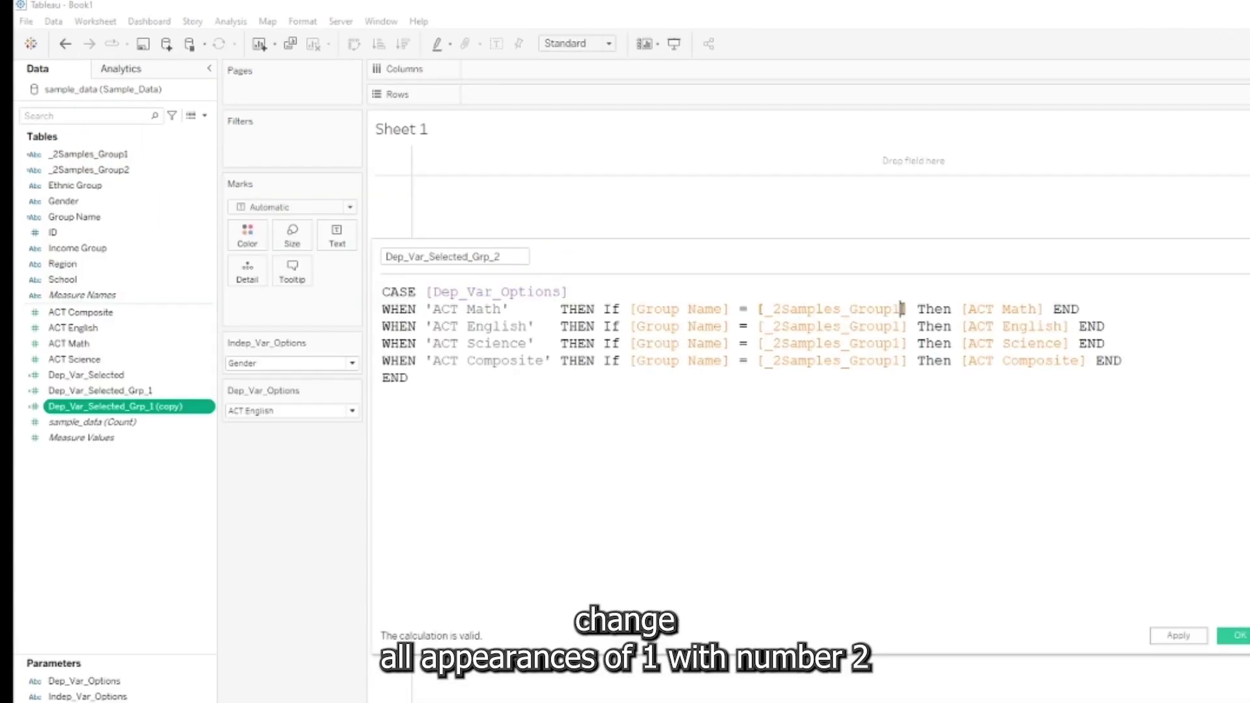
pyautogui.press('BackSpace')
pyautogui.write('2')
pyautogui.click(902, 327)
pyautogui.press('BackSpace')
pyautogui.write('2')
pyautogui.click(902, 344)
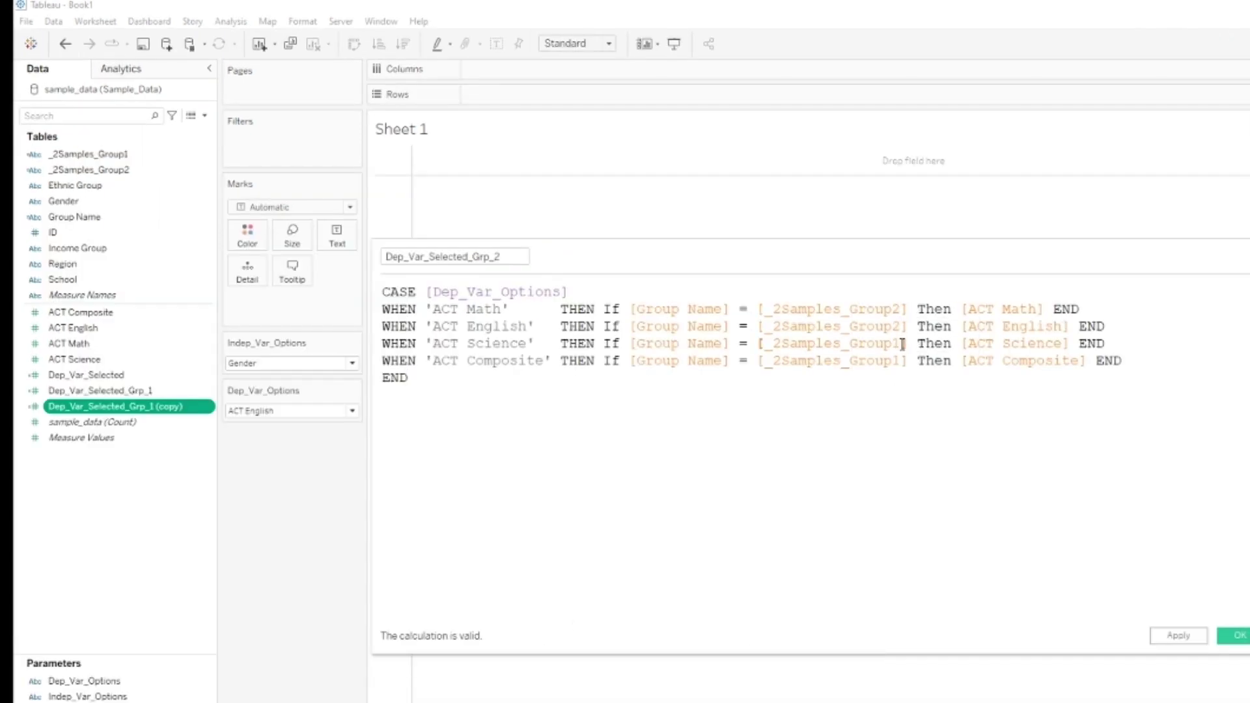
pyautogui.press('BackSpace')
pyautogui.write('2')
pyautogui.click(903, 361)
pyautogui.press('BackSpace')
pyautogui.write('2')
pyautogui.click(788, 449)
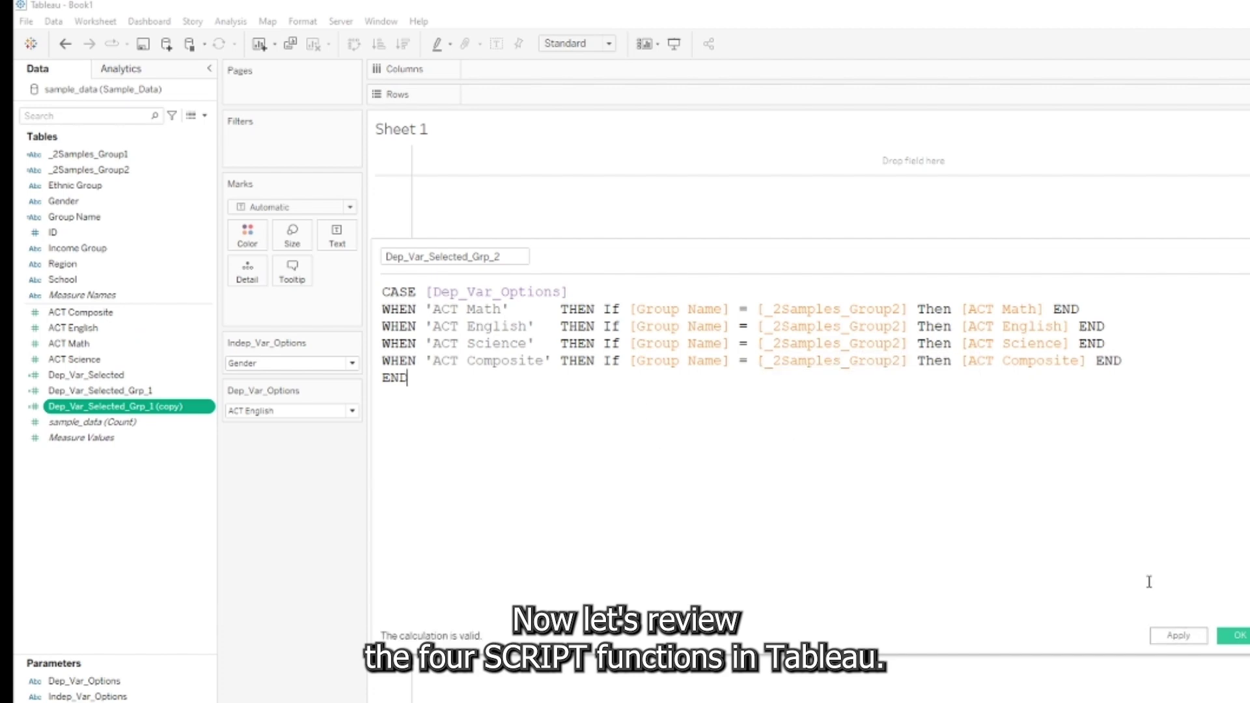
pyautogui.click(1232, 636)
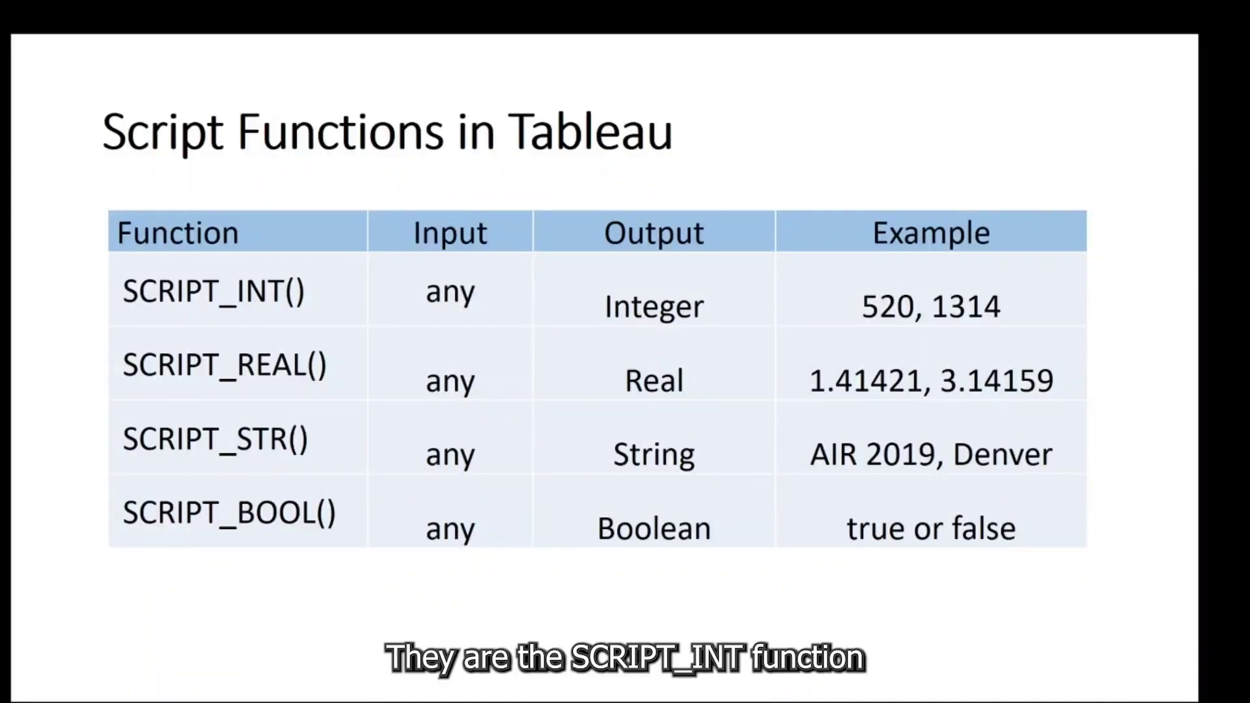
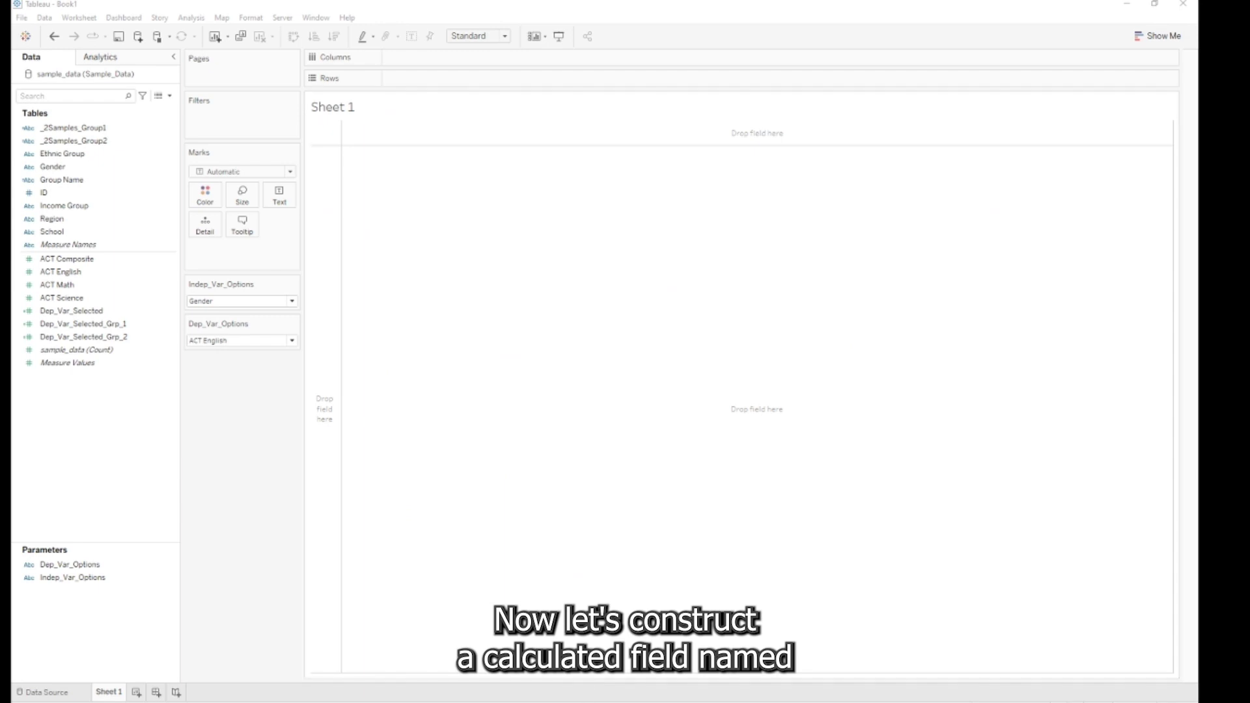
# - Create a calculated field named T_Test_p_value_Y~X and paste in the SCRIPT_REAL code that returns the two-sample t-test p-value
pyautogui.moveTo(752, 318); pyautogui.dragTo(735, 206)
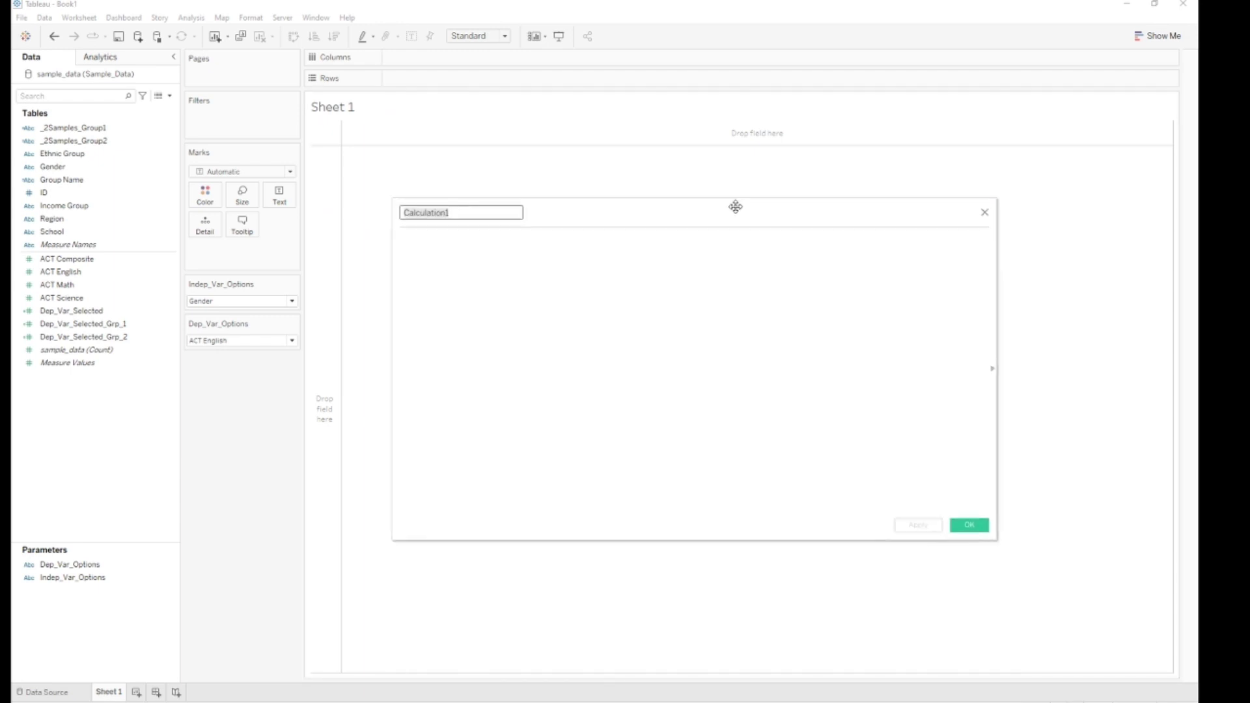
pyautogui.click(471, 211)
pyautogui.moveTo(470, 211); pyautogui.dragTo(392, 215)
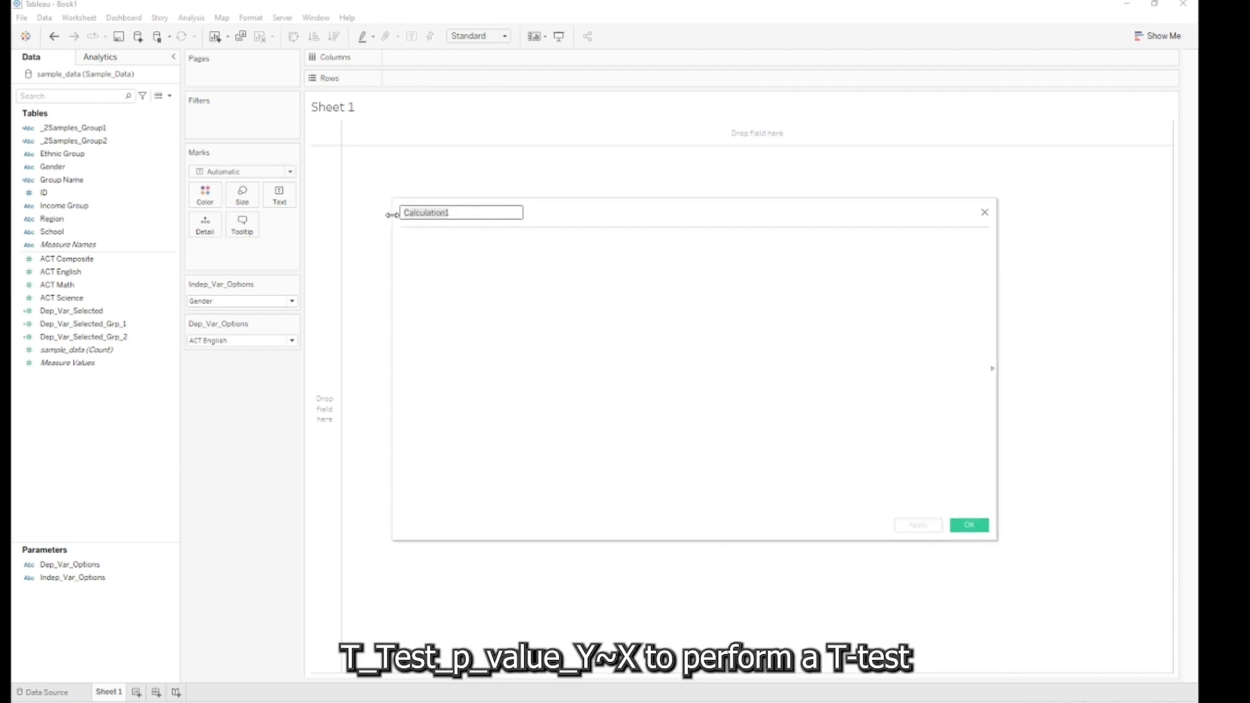
pyautogui.write('T_Test_p_value_Y~X')
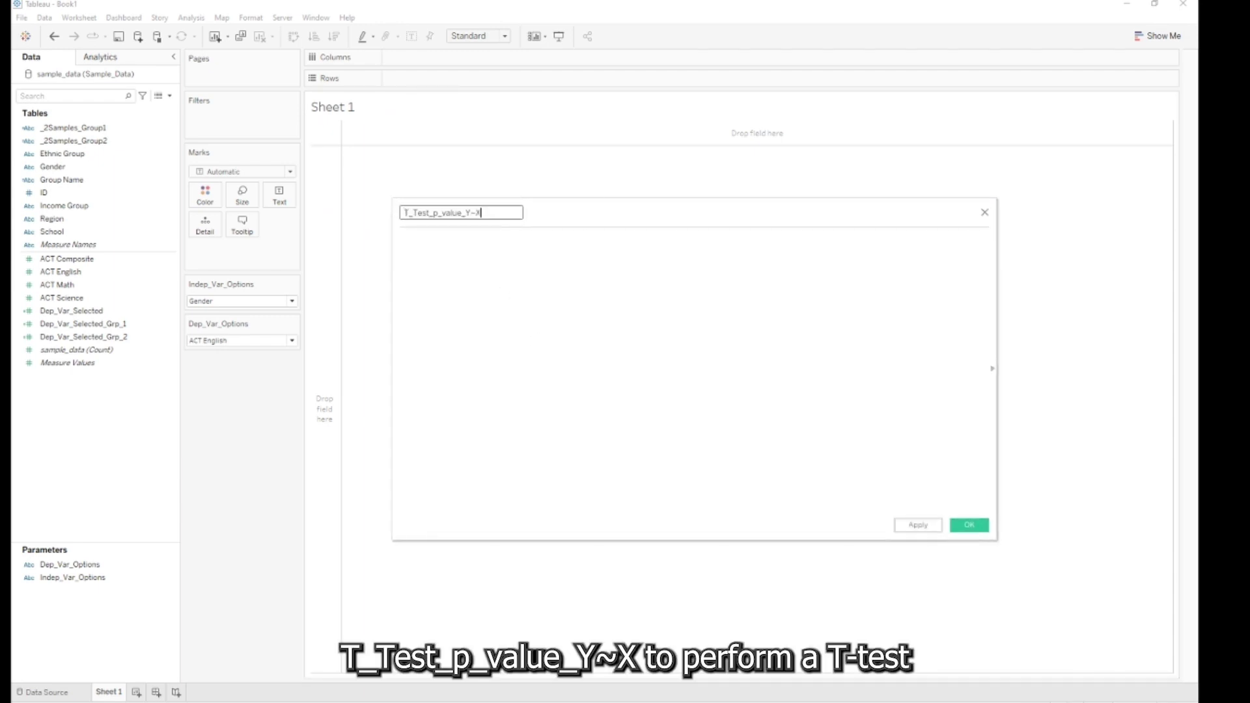
pyautogui.click(420, 248)
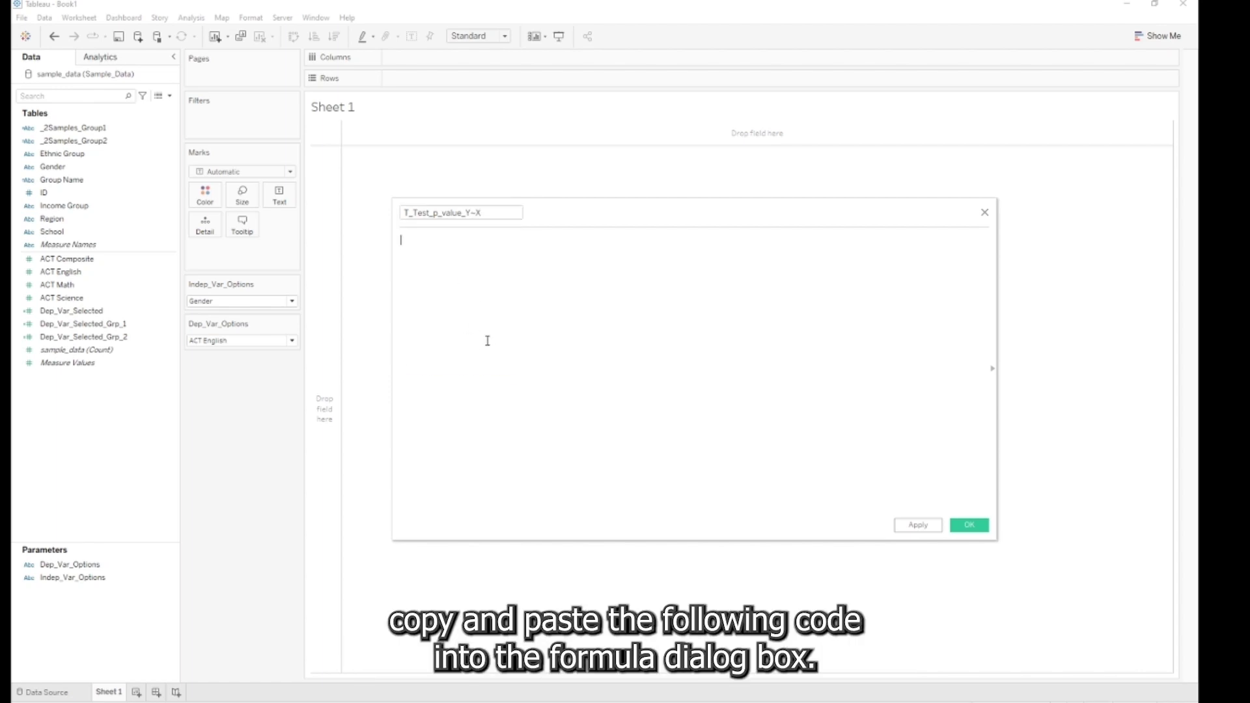
pyautogui.write('// A simple two-sample t-Test // Return the p-value of the test   SCRIPT_REAL( \' if ( length(table(.arg2)) != 2){   -9 } else {   ttest     <- t.test(.arg1 ~ .arg2, paired = FALSE, alternative="two.sided")   ttest[["p.value"]] }  \' , SUM([Dep_Var_Selected]) , MAX([Group Name]) )')
pyautogui.scroll(3, 532, 432)
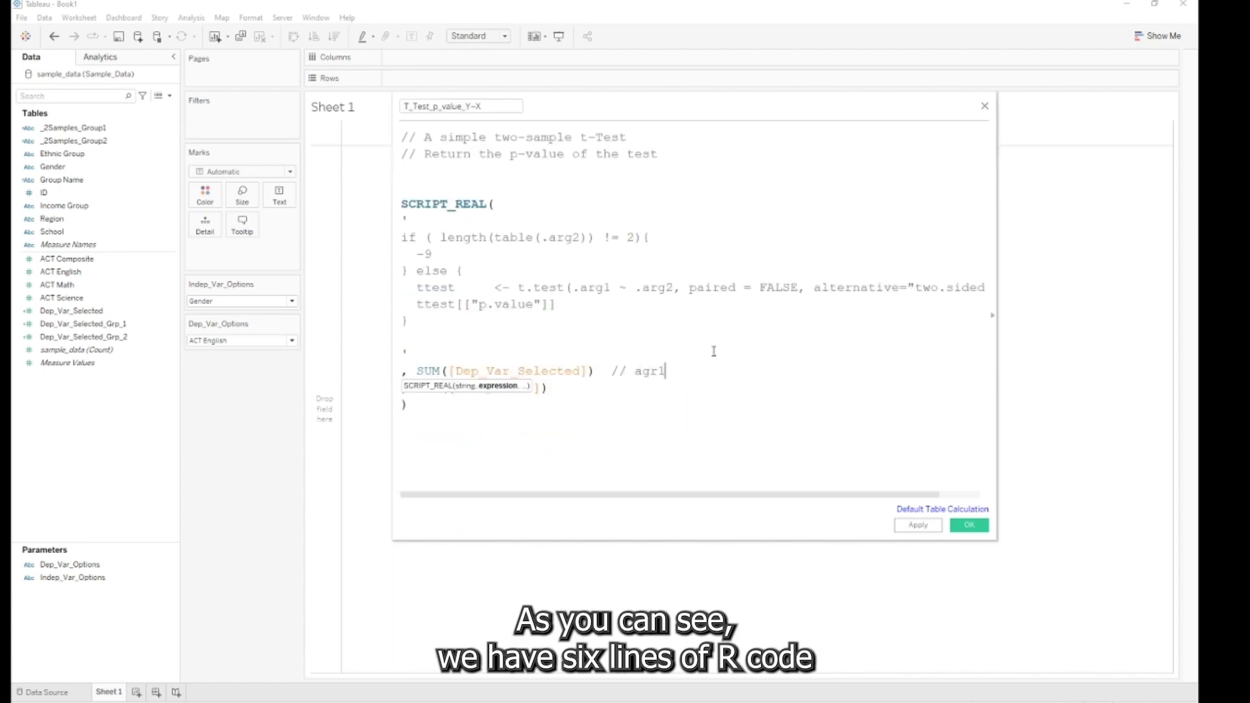
# - Annotate the formula with the comments // .agr1 and // .arg2 on the input lines and // Error checking for 2 groups on the if line
pyautogui.write('.')
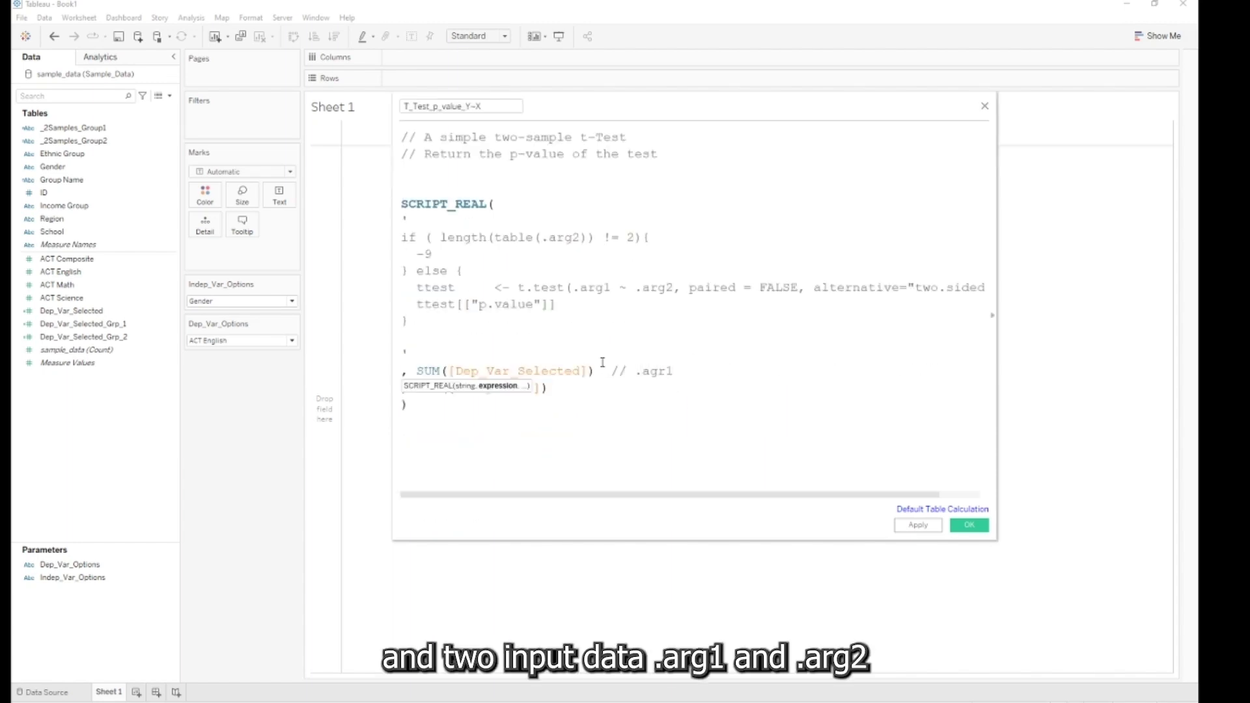
pyautogui.click(680, 388)
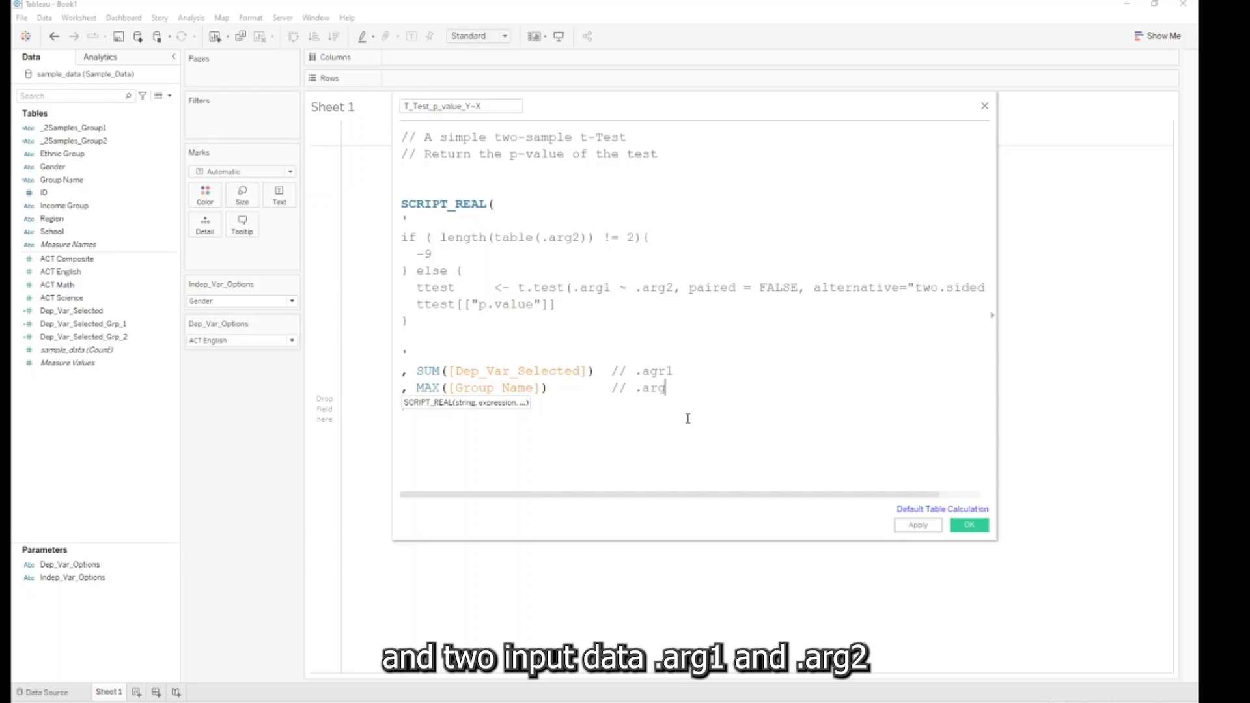
pyautogui.write('2')
pyautogui.click(678, 237)
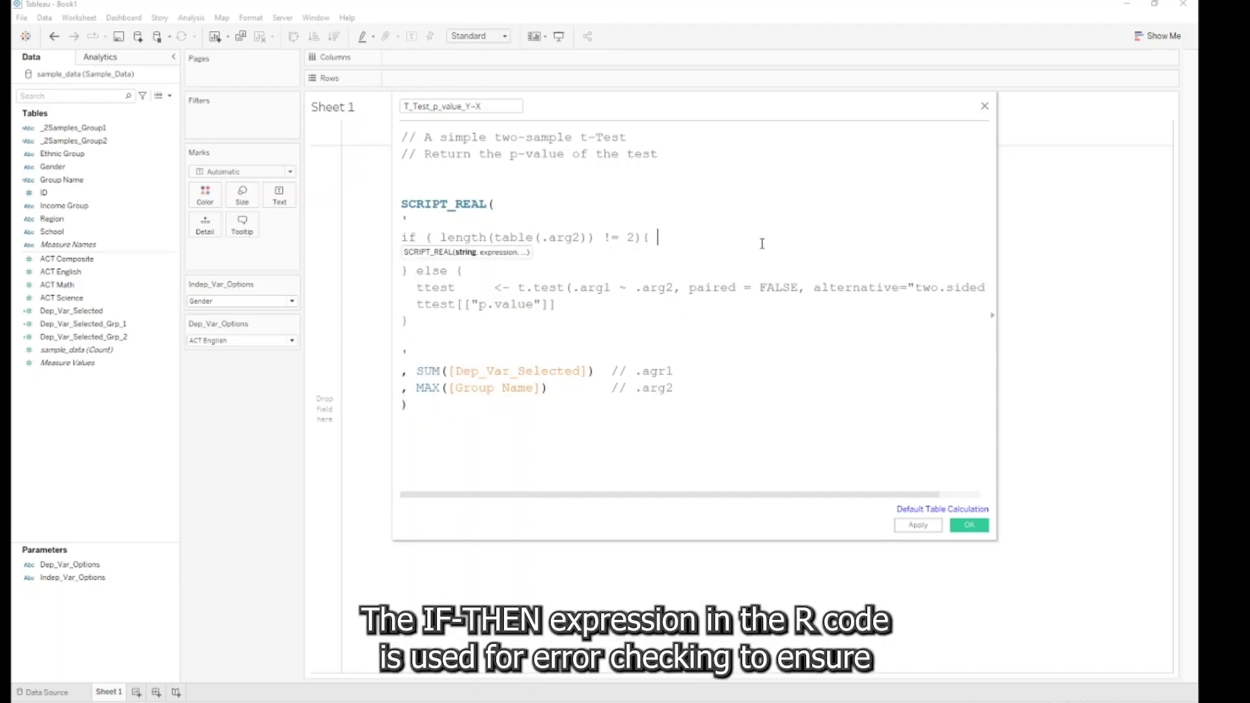
pyautogui.write('// Error checking for 2 groups')
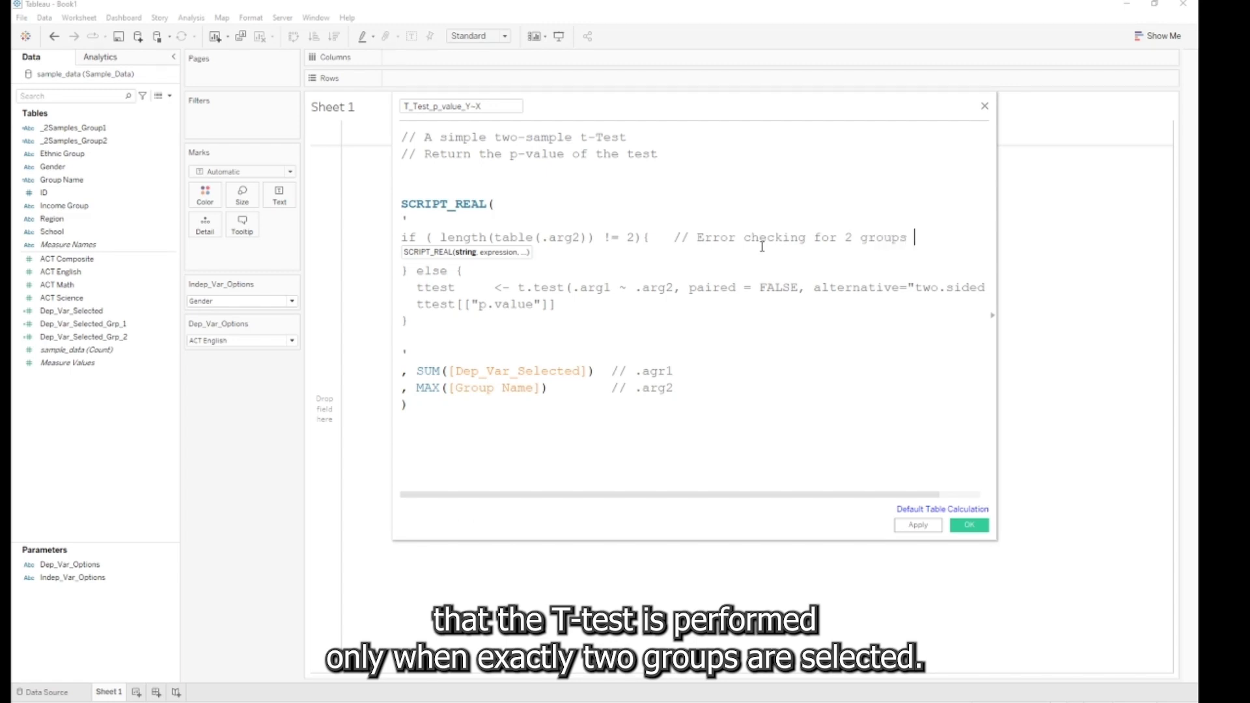
# - Examine the group-count check, the t.test call and the p.value line, widening the formula editor to fit the longest line
pyautogui.moveTo(915, 240); pyautogui.dragTo(675, 239)
pyautogui.click(495, 248)
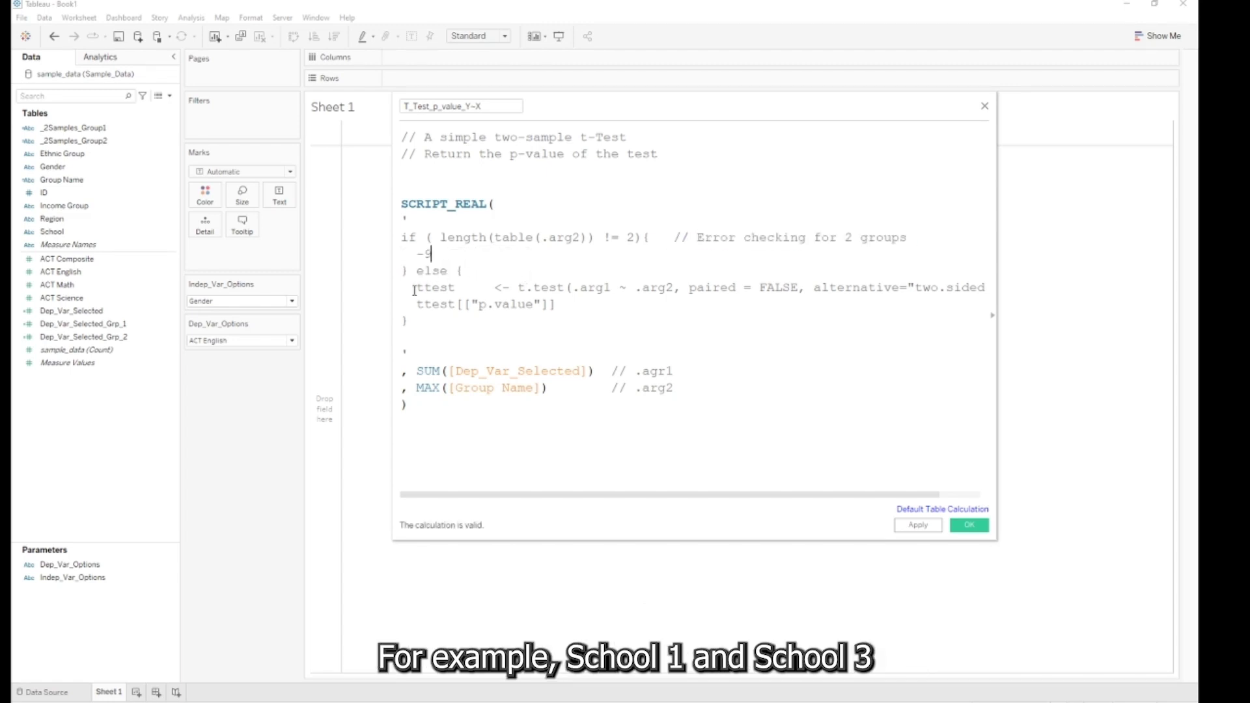
pyautogui.moveTo(414, 290); pyautogui.dragTo(636, 295)
pyautogui.click(683, 340)
pyautogui.click(530, 289)
pyautogui.click(550, 289)
pyautogui.click(679, 296)
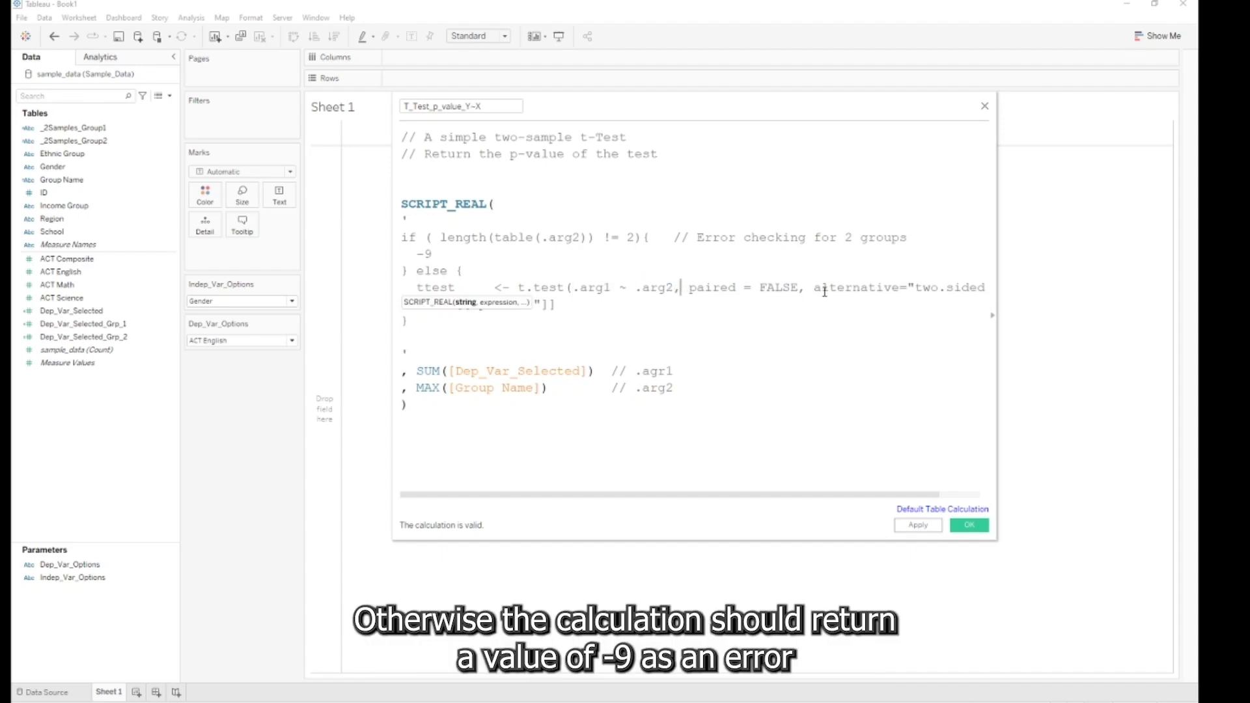
pyautogui.moveTo(999, 318); pyautogui.dragTo(1050, 318)
pyautogui.moveTo(455, 287); pyautogui.dragTo(533, 305)
pyautogui.click(420, 320)
pyautogui.click(419, 304)
pyautogui.click(606, 307)
# - Remove the argument comments after both input lines and the error-checking comment after the if line
pyautogui.click(702, 388)
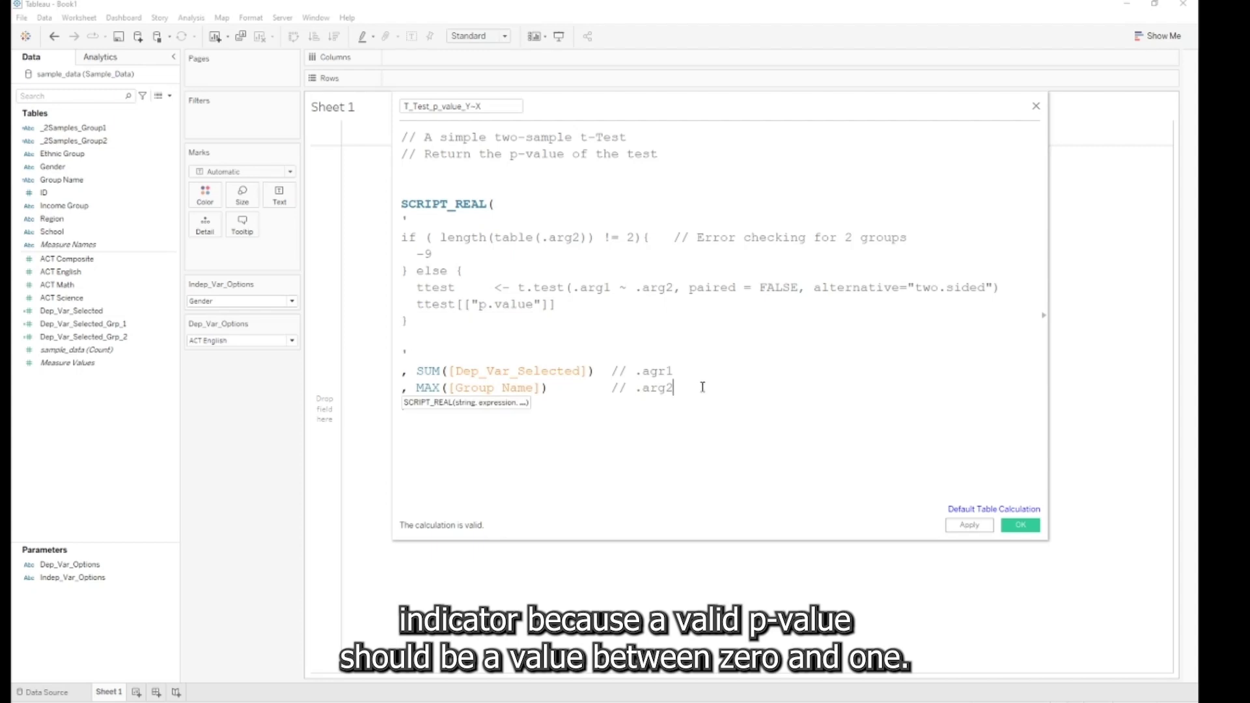
pyautogui.press('BackSpace')
pyautogui.press('BackSpace')
pyautogui.press('BackSpace')
pyautogui.press('BackSpace')
pyautogui.press('BackSpace')
pyautogui.press('BackSpace')
pyautogui.press('BackSpace')
pyautogui.press('BackSpace')
pyautogui.click(684, 372)
pyautogui.press('BackSpace')
pyautogui.press('BackSpace')
pyautogui.press('BackSpace')
pyautogui.press('BackSpace')
pyautogui.press('BackSpace')
pyautogui.press('BackSpace')
pyautogui.press('BackSpace')
pyautogui.press('BackSpace')
pyautogui.moveTo(674, 238); pyautogui.dragTo(910, 237)
pyautogui.press('BackSpace')
pyautogui.click(846, 322)
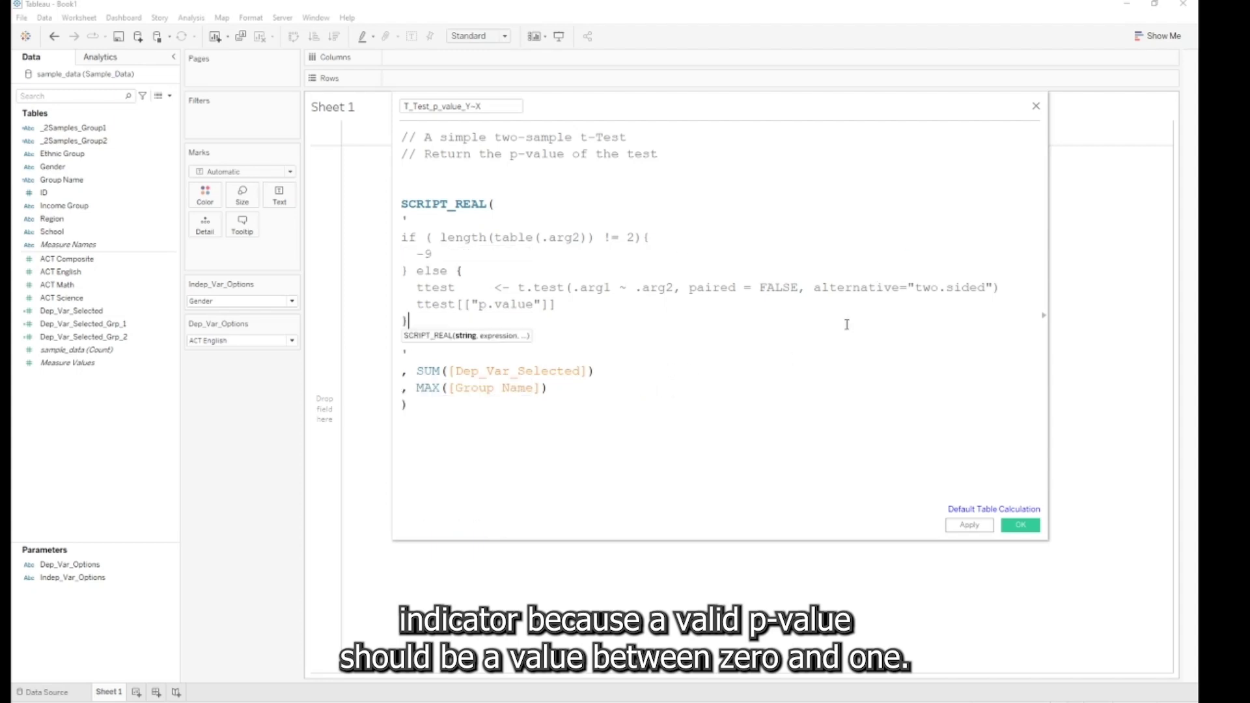
# - Apply and save the T_Test_p_value_Y~X calculated field
pyautogui.click(590, 445)
pyautogui.click(970, 525)
pyautogui.click(1020, 525)
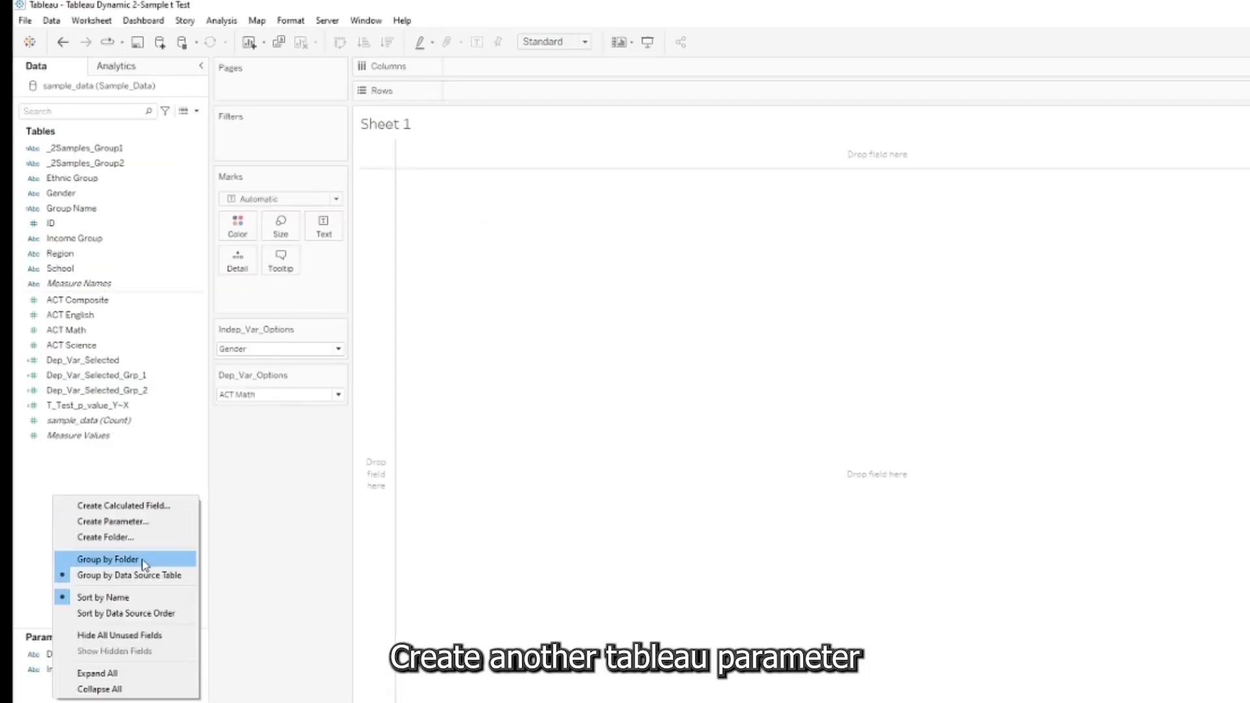
# - Create a float parameter named Alpha_Level with a current value of 0.05
pyautogui.click(134, 521)
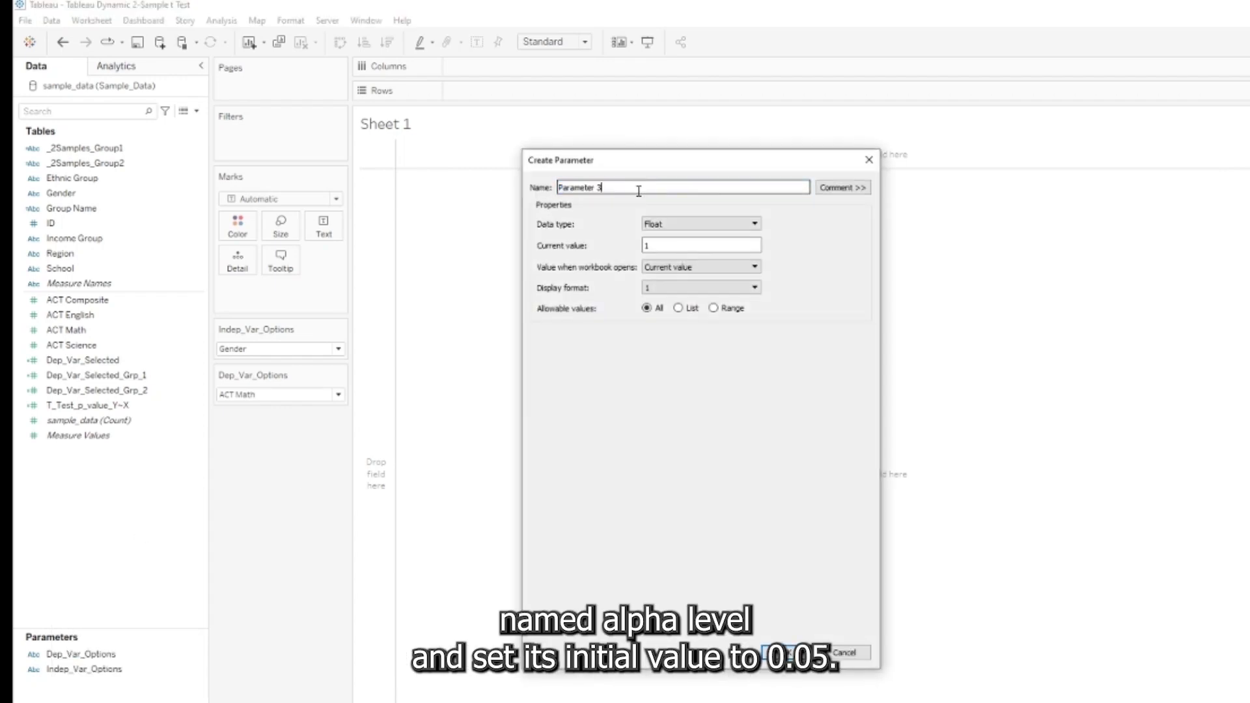
pyautogui.write('Alpha')
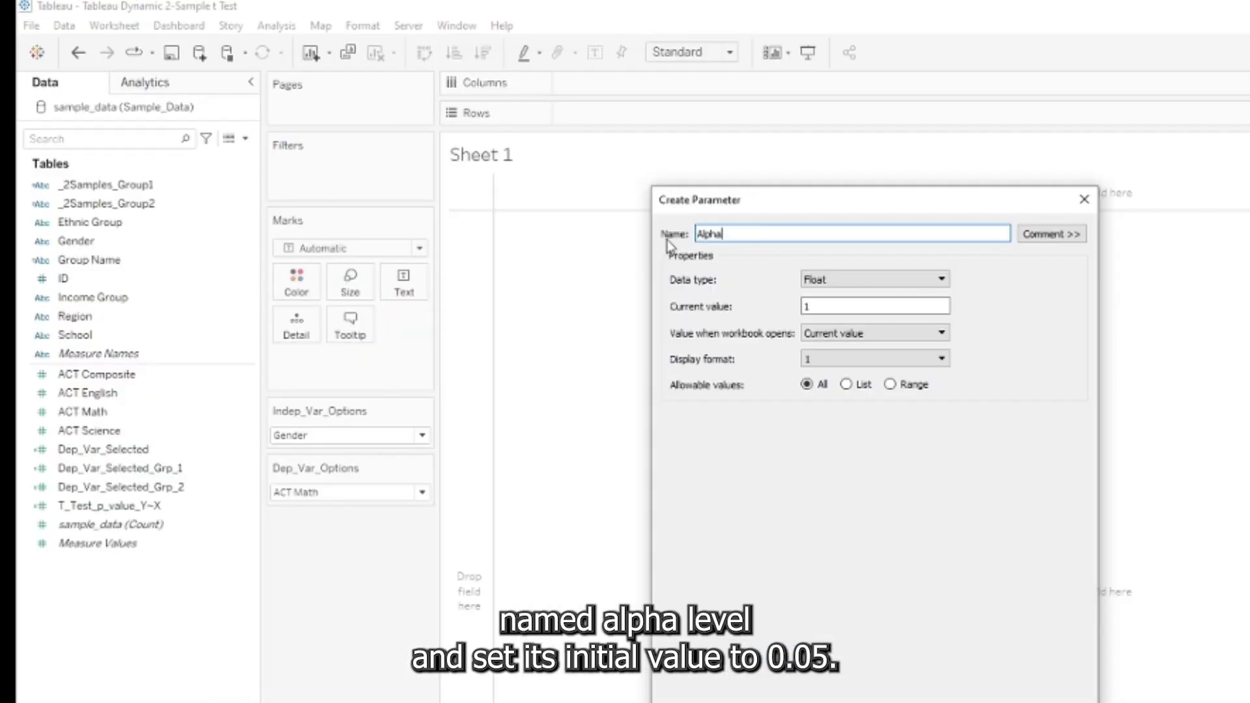
pyautogui.write('_Level')
pyautogui.doubleClick(915, 307)
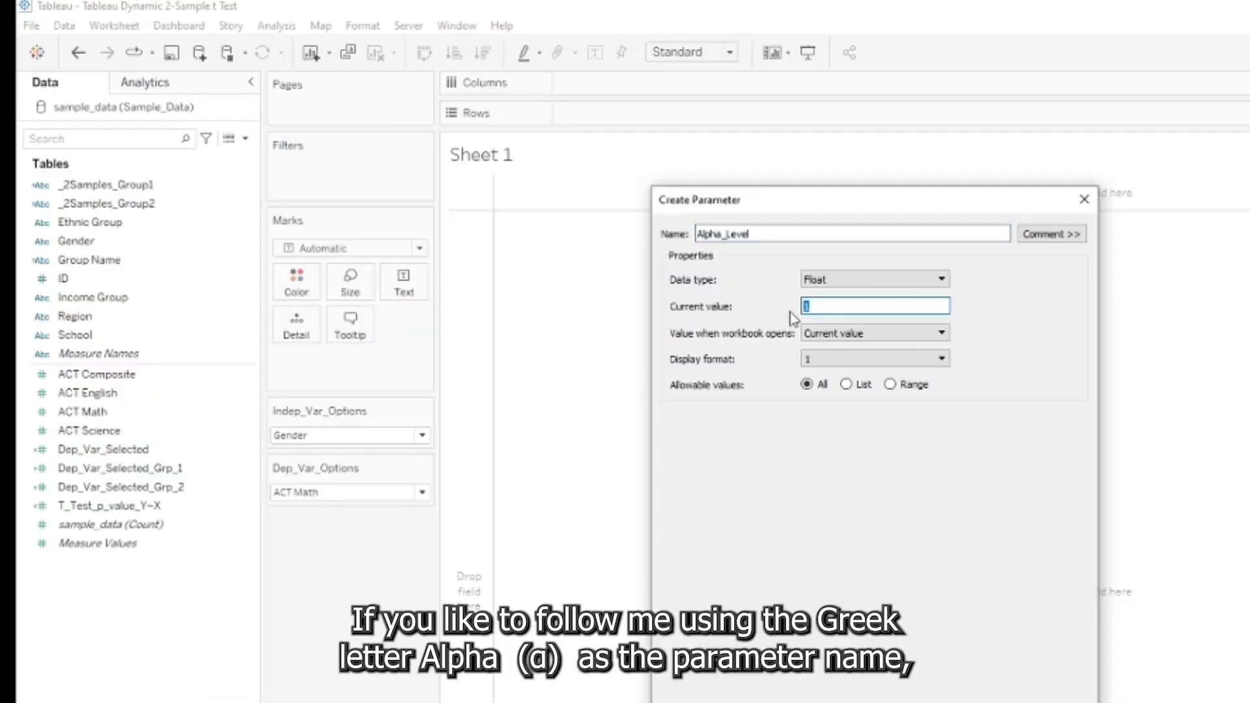
pyautogui.write('0.05')
pyautogui.press('Return')
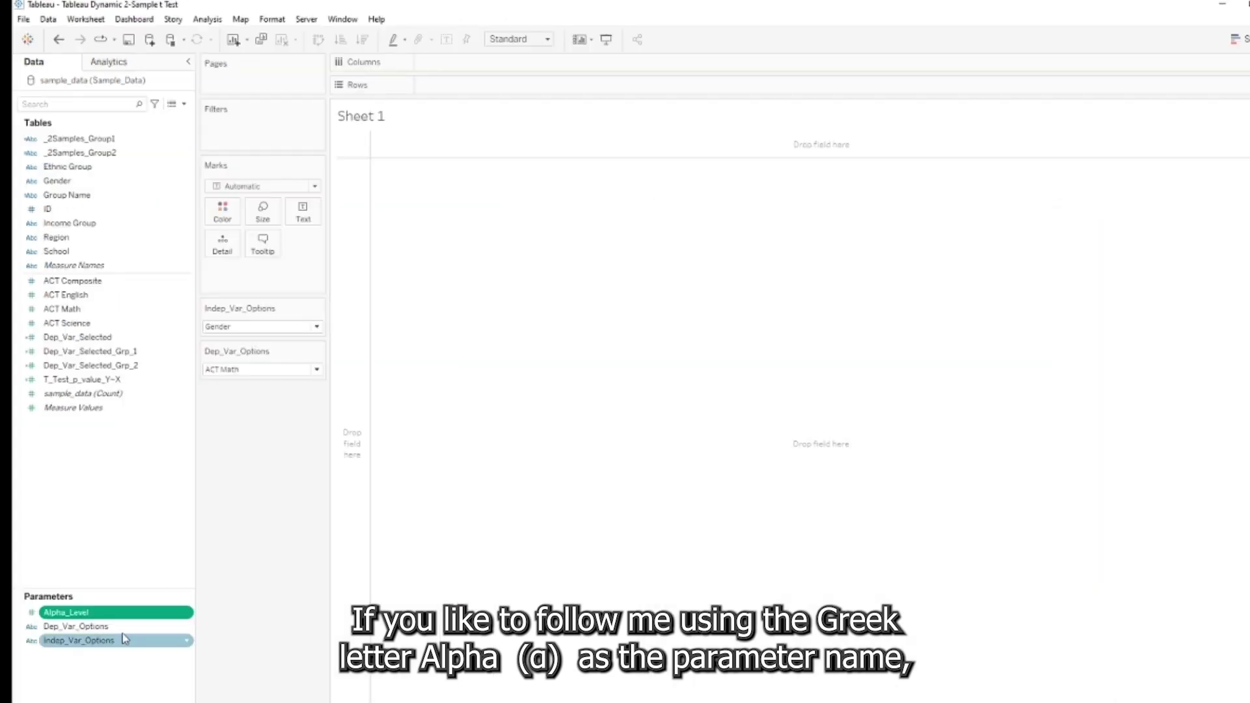
# - Rename the Alpha_Level parameter to the Greek letter α
pyautogui.rightClick(117, 612)
pyautogui.click(147, 445)
pyautogui.click(605, 174)
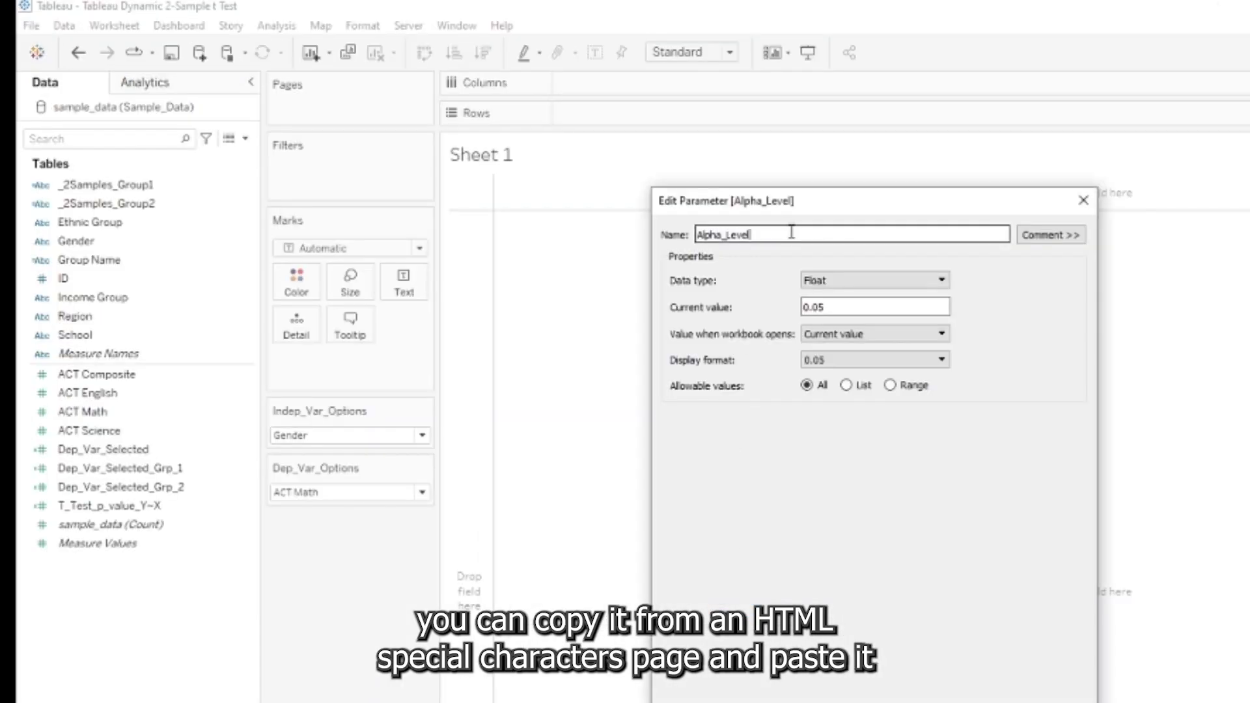
pyautogui.hotkey('ctrl', 'a')
pyautogui.write('α')
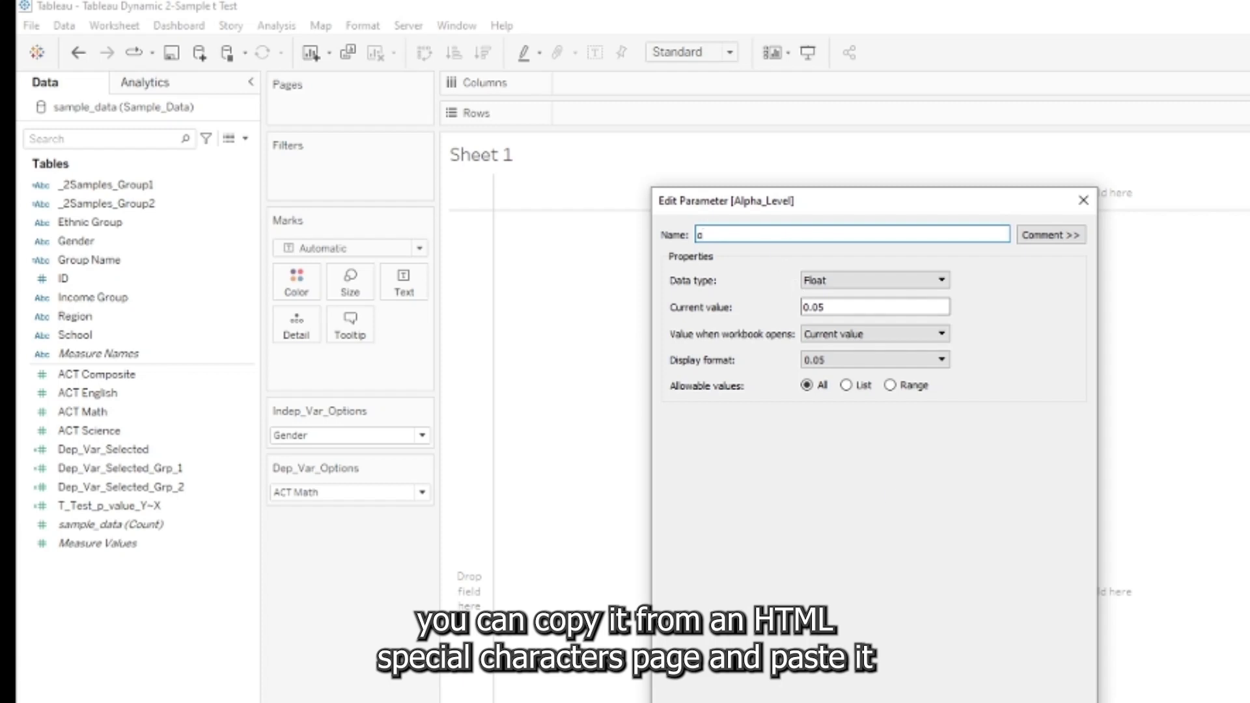
pyautogui.press('Return')
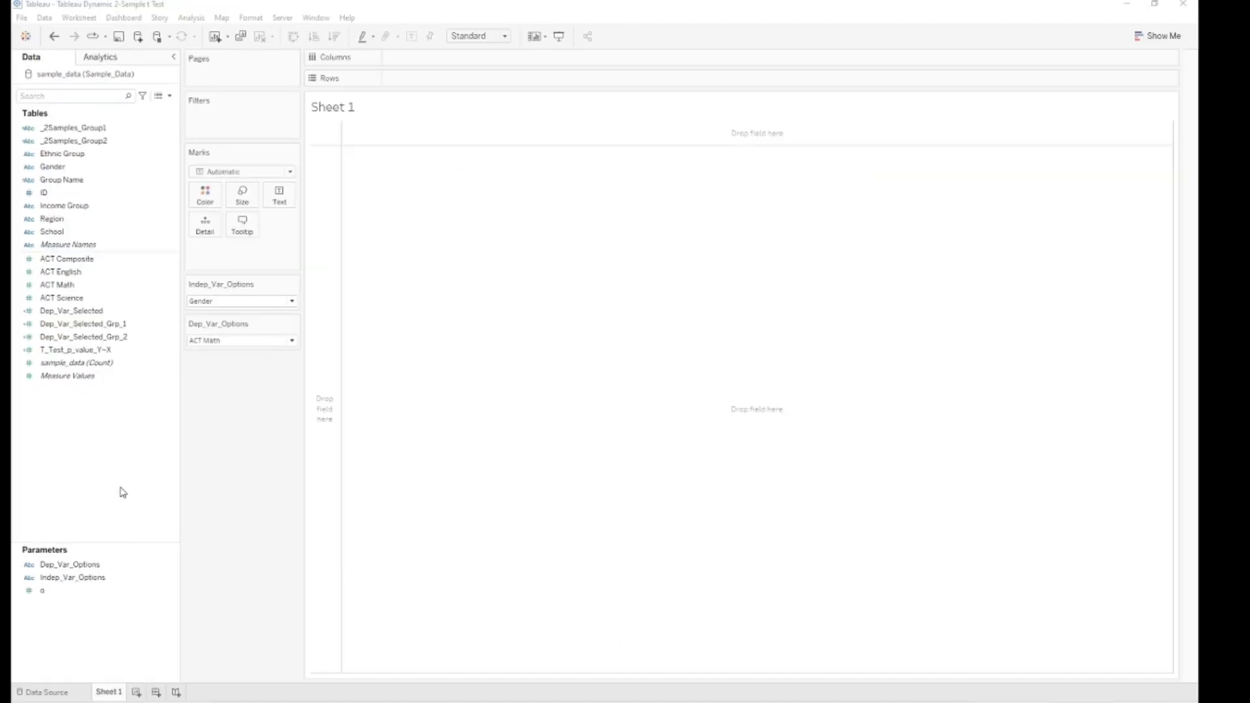
# - Create a calculated field named t -Test Result with the nested IF labelling [T_Test_p_value_Y~X] as an error, "Significant" or "Not Significant" against [α]
pyautogui.rightClick(109, 428)
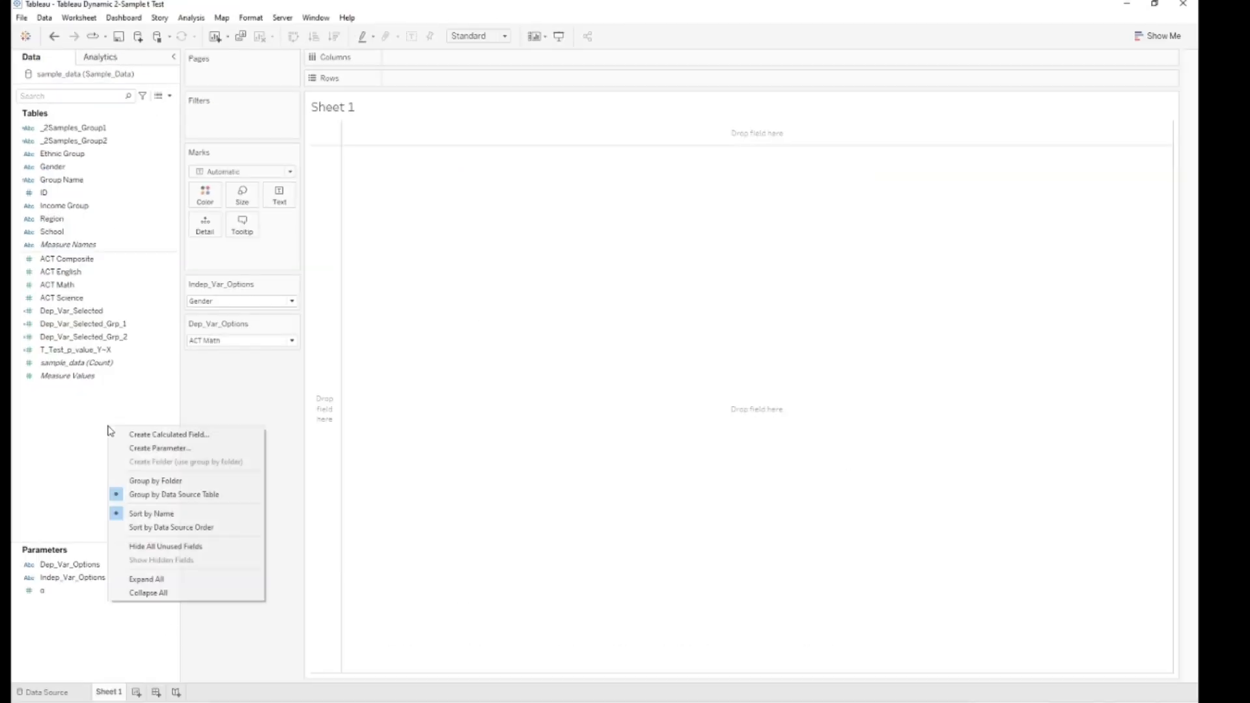
pyautogui.click(190, 436)
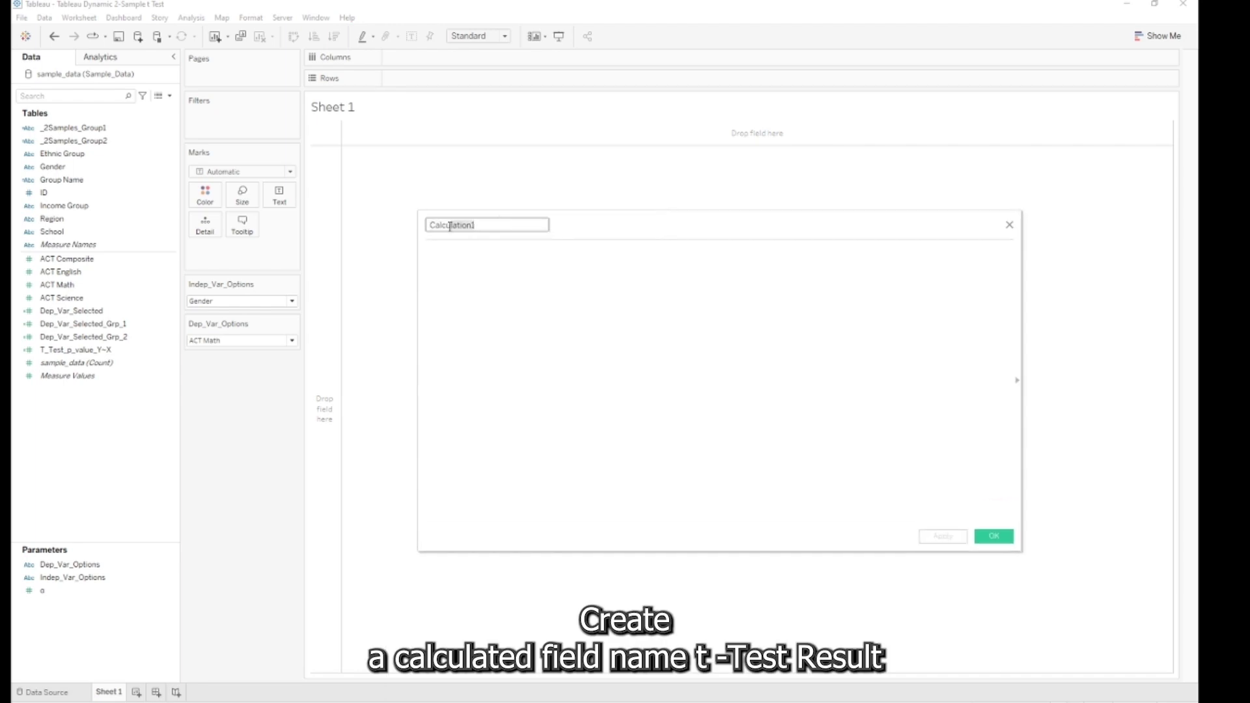
pyautogui.write('t-Test Result')
pyautogui.click(567, 312)
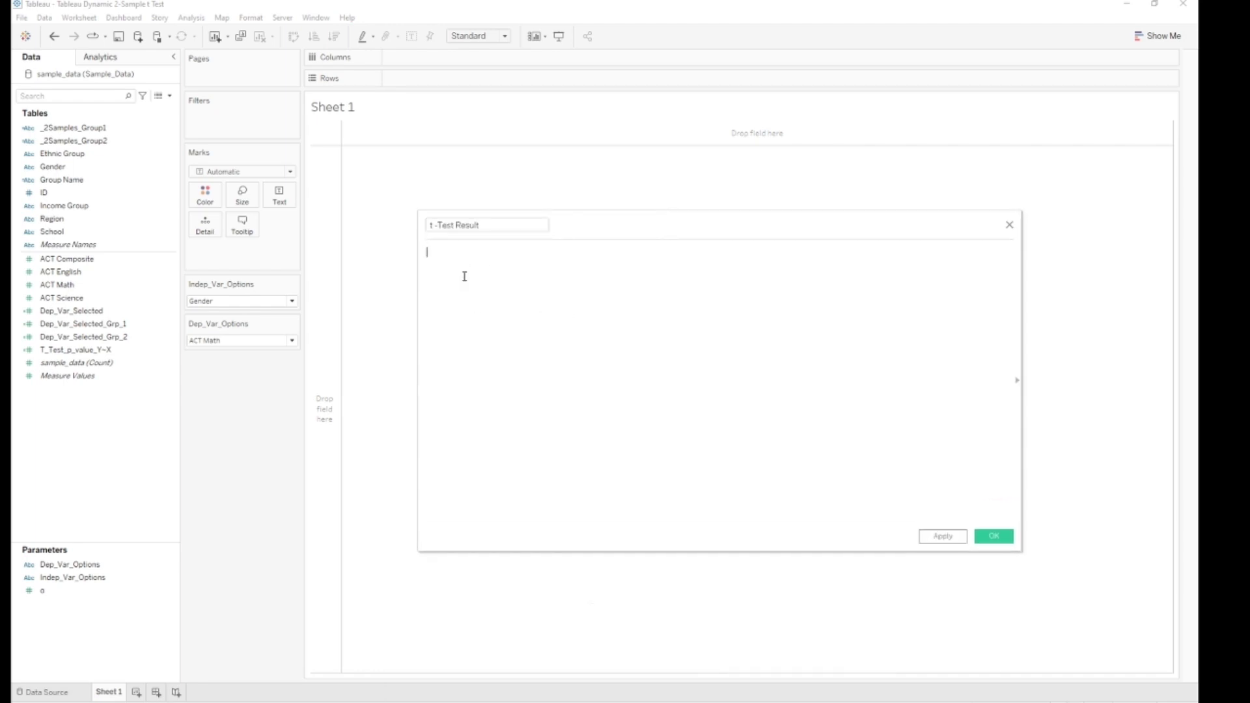
pyautogui.write('IF [T_Test_p_value_Y-X] < 0 THEN "Error:  Number of Groups  != 2." ELSE     IF  [T_Test_p_value_Y-X] < [α] THEN         "Significant"     ELSE         "Not Significant"     END END')
# - Enlarge the formula text and append the comment // -9 to the error line of the t -Test Result formula
pyautogui.doubleClick(500, 256)
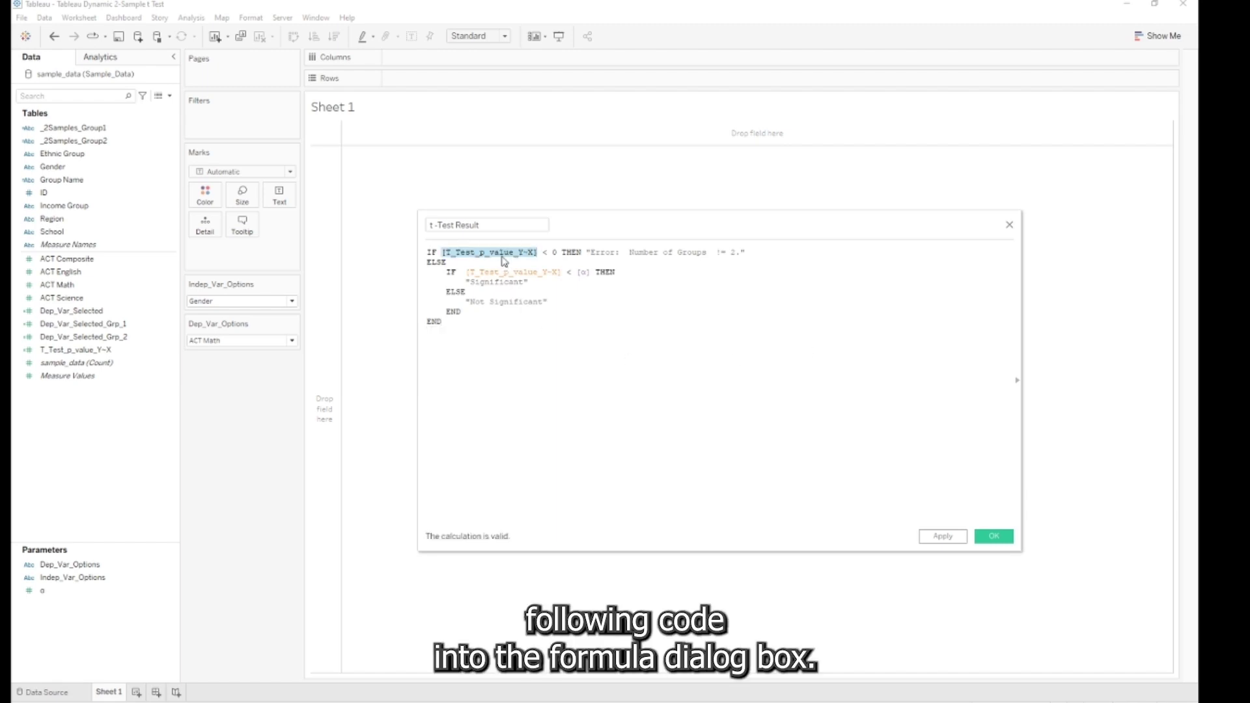
pyautogui.click(549, 257)
pyautogui.moveTo(588, 254); pyautogui.dragTo(605, 259)
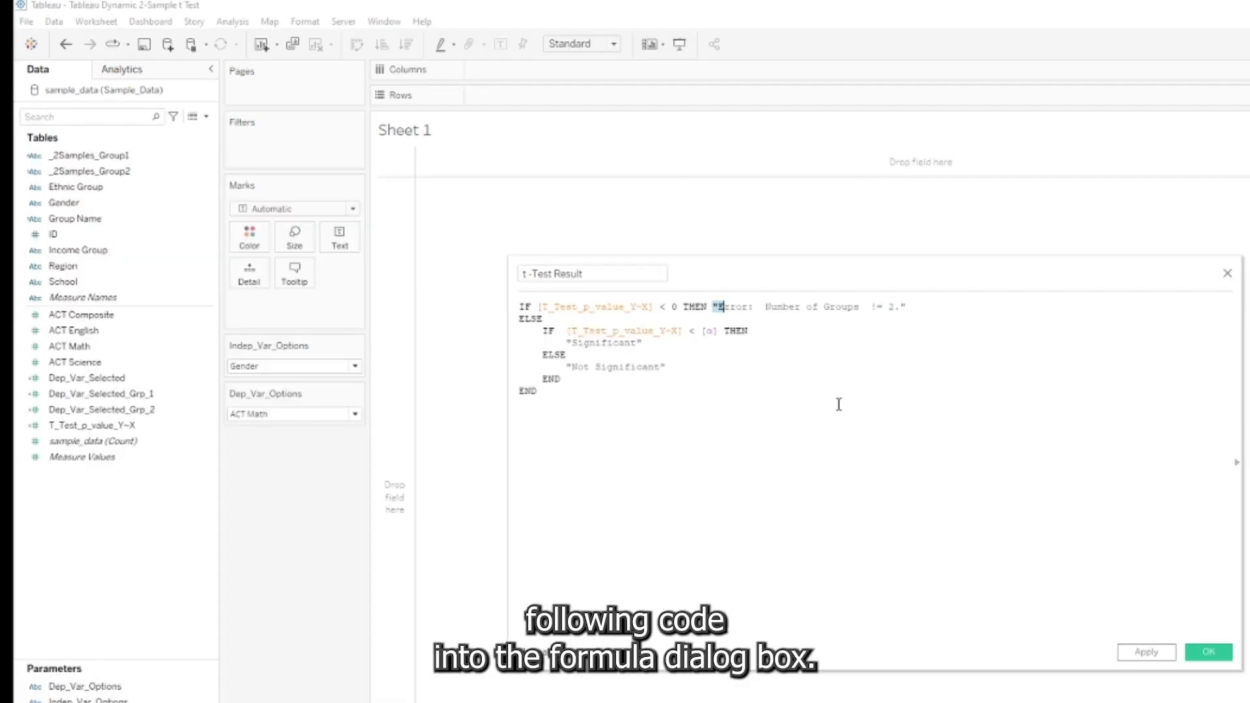
pyautogui.scroll(3, 839, 404)
pyautogui.click(991, 352)
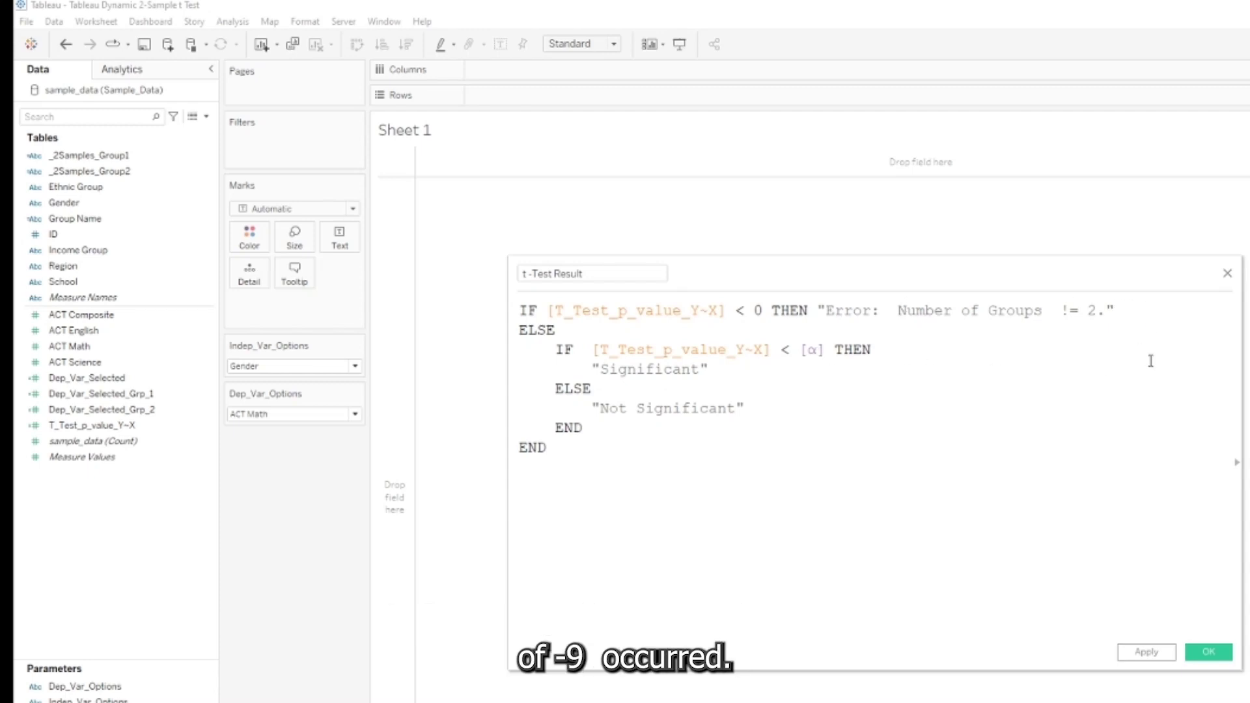
pyautogui.write('-9')
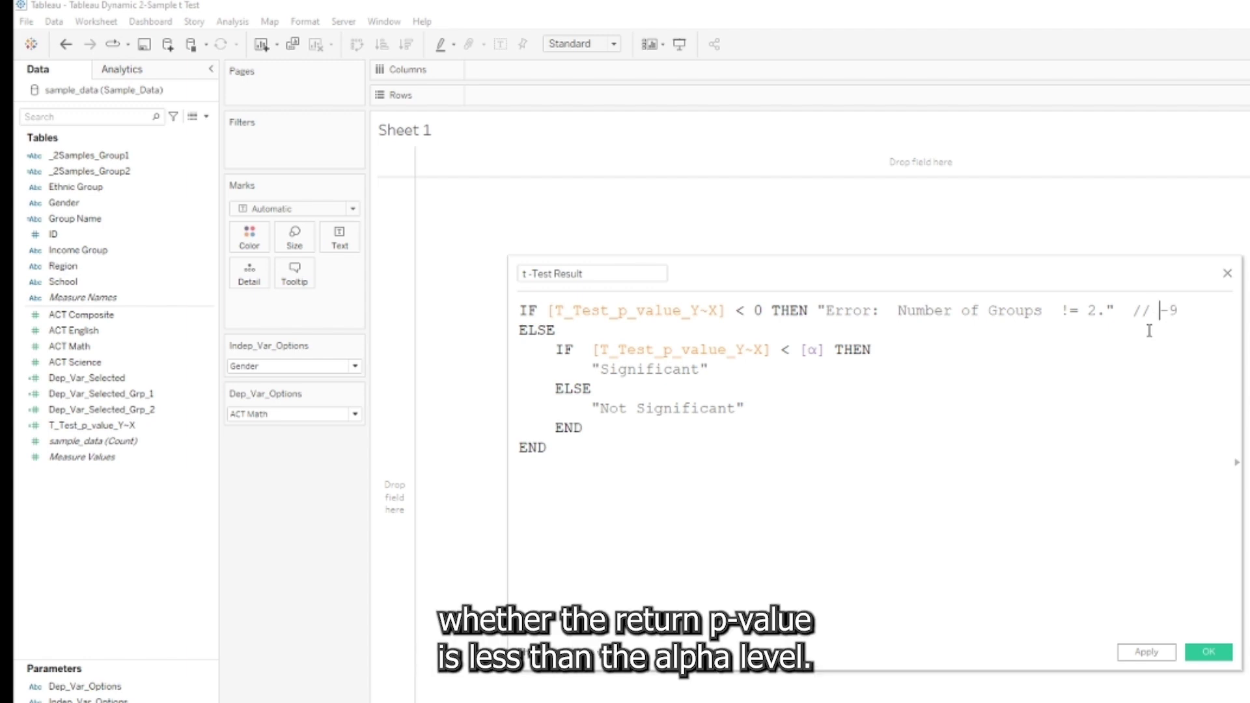
# - Review the [α] comparison and its "Significant" and "Not Significant" branches, and save the t -Test Result field
pyautogui.click(681, 362)
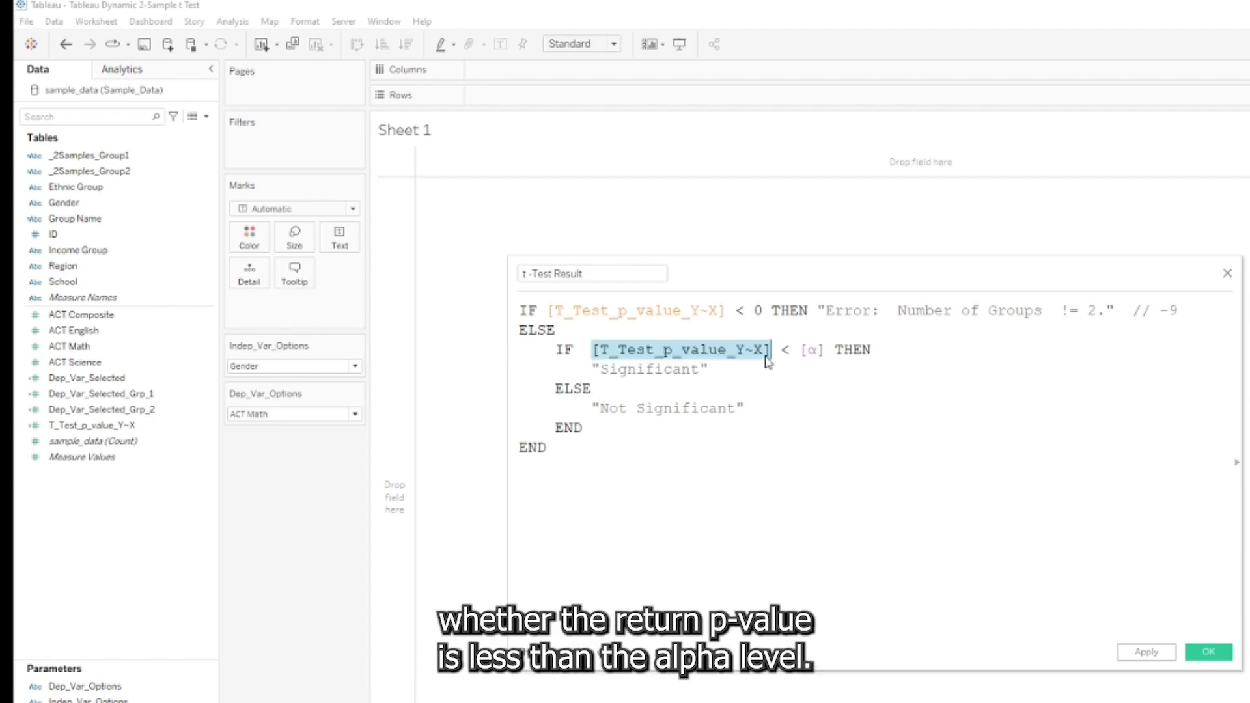
pyautogui.click(812, 351)
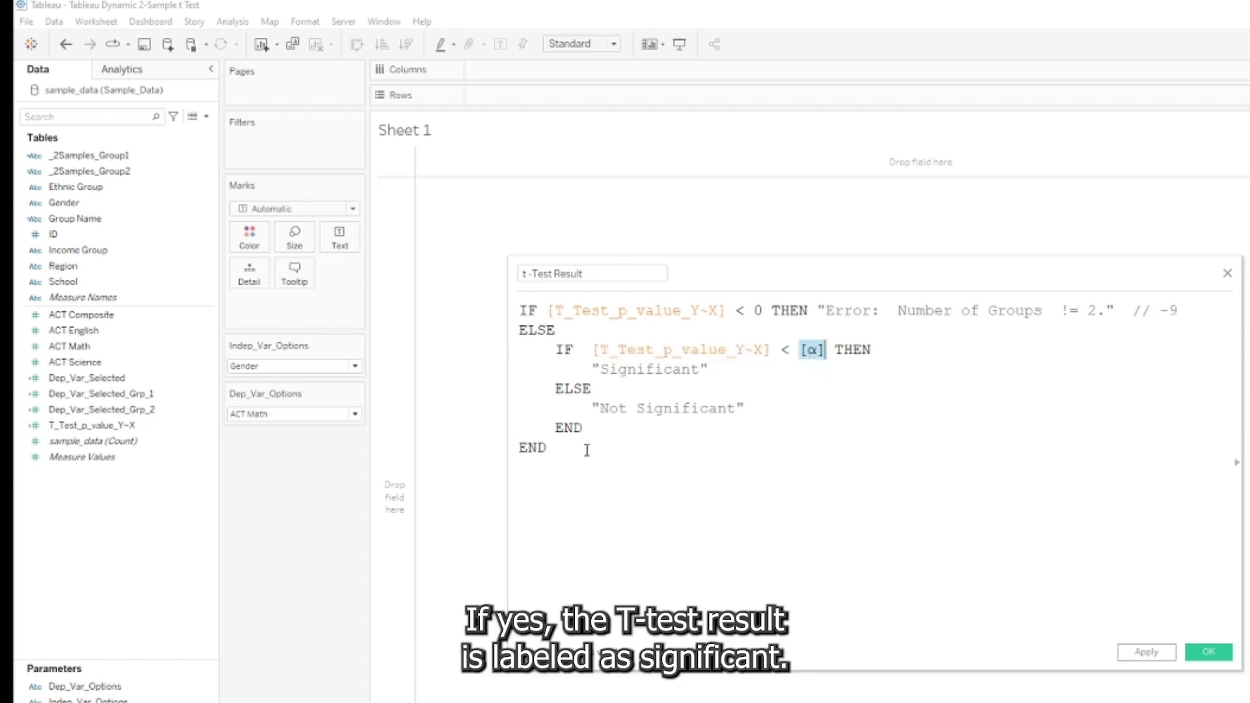
pyautogui.click(899, 351)
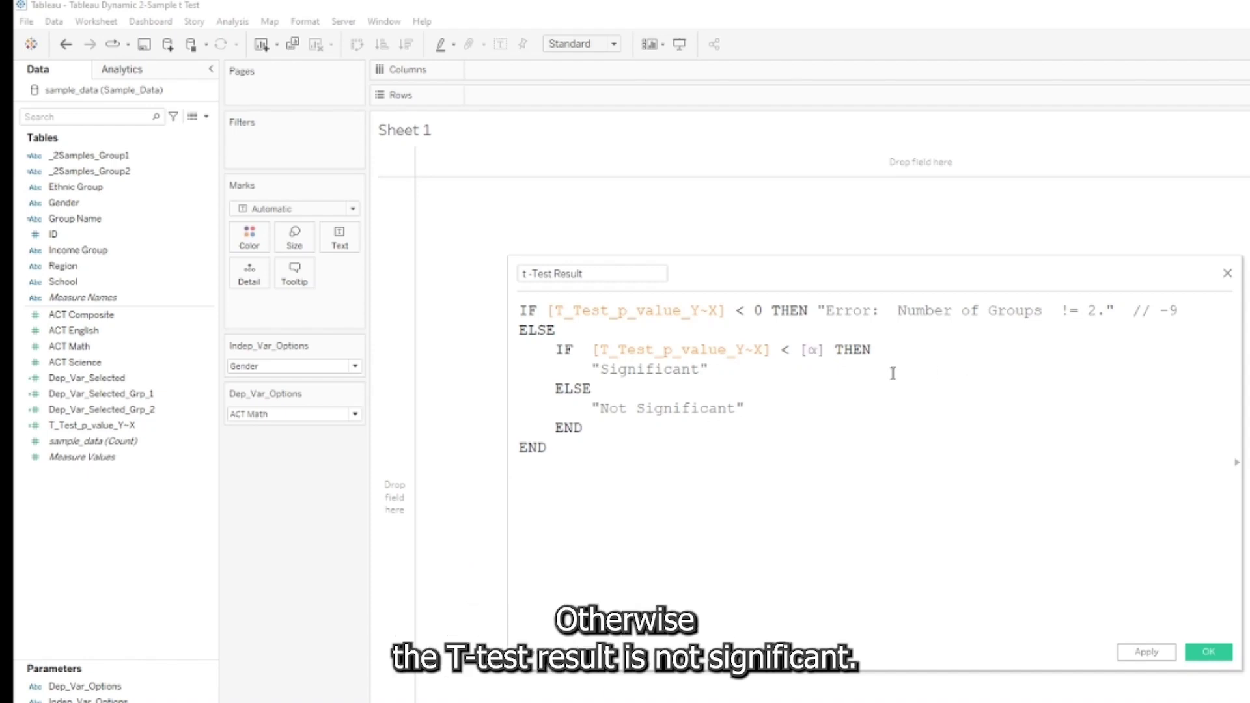
pyautogui.click(717, 370)
pyautogui.moveTo(726, 368); pyautogui.dragTo(595, 371)
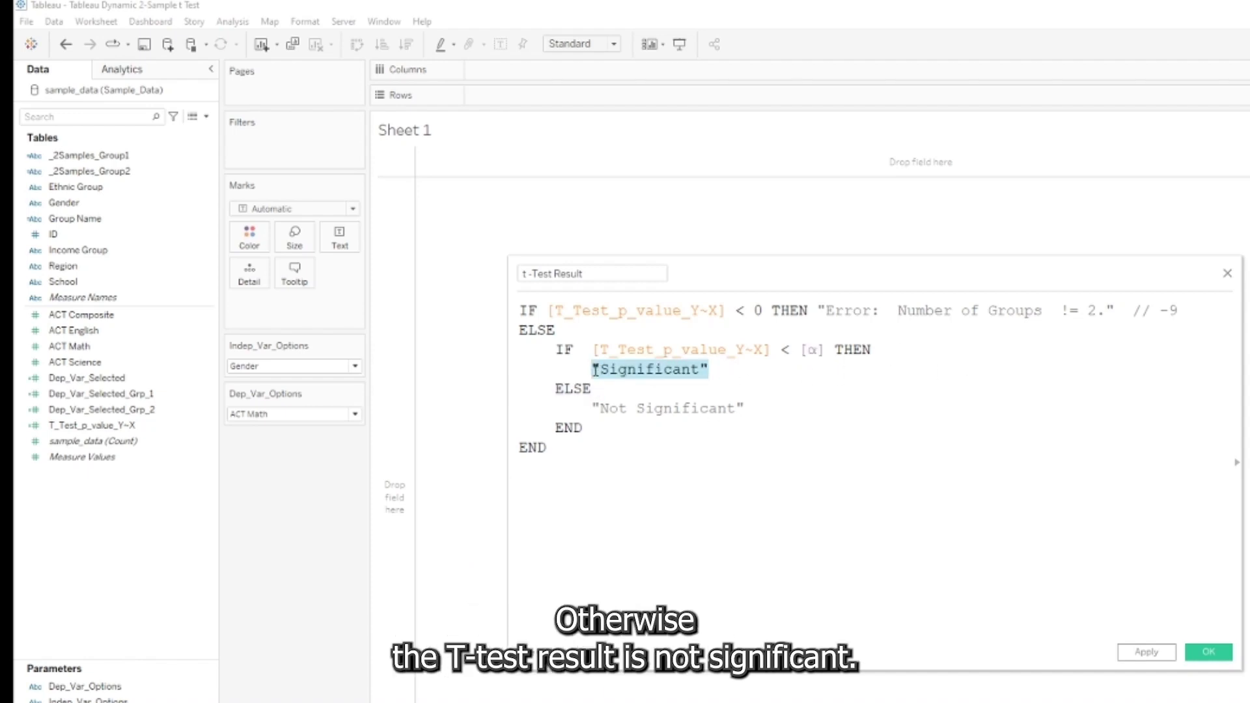
pyautogui.click(764, 403)
pyautogui.click(1144, 653)
pyautogui.click(1202, 653)
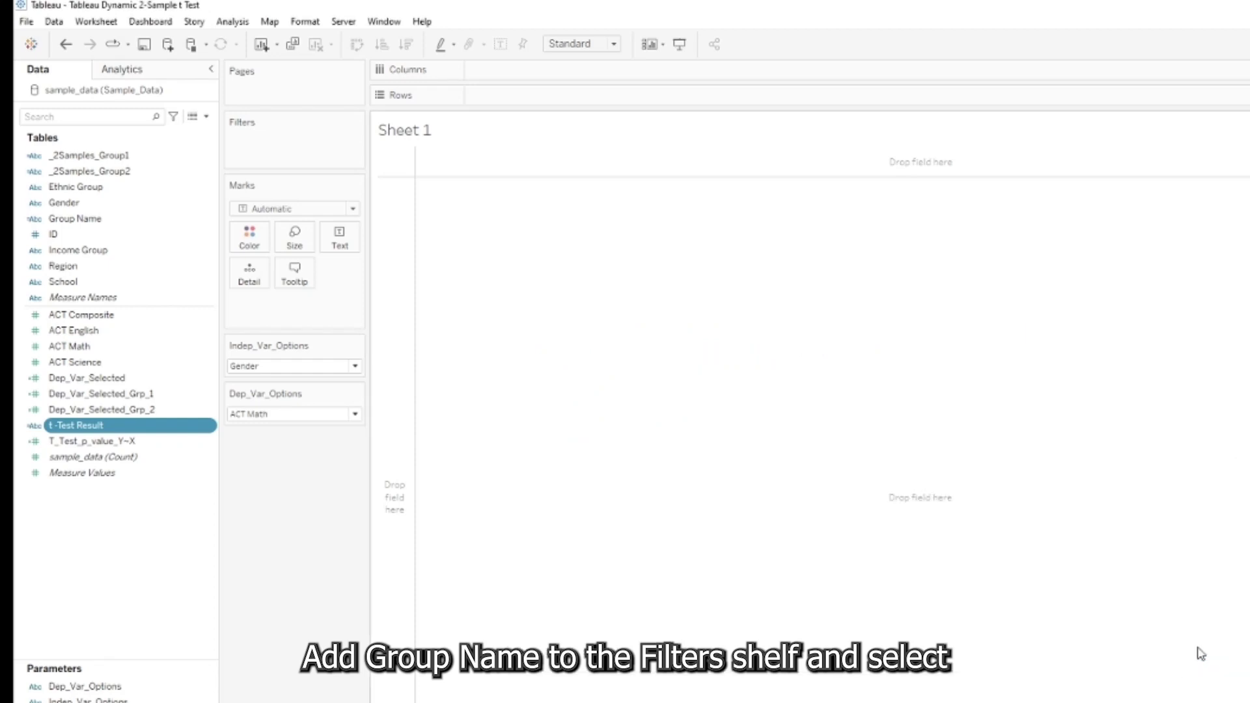
# - Add a filter on Group Name with Female and Male selected
pyautogui.moveTo(74, 218); pyautogui.dragTo(306, 154)
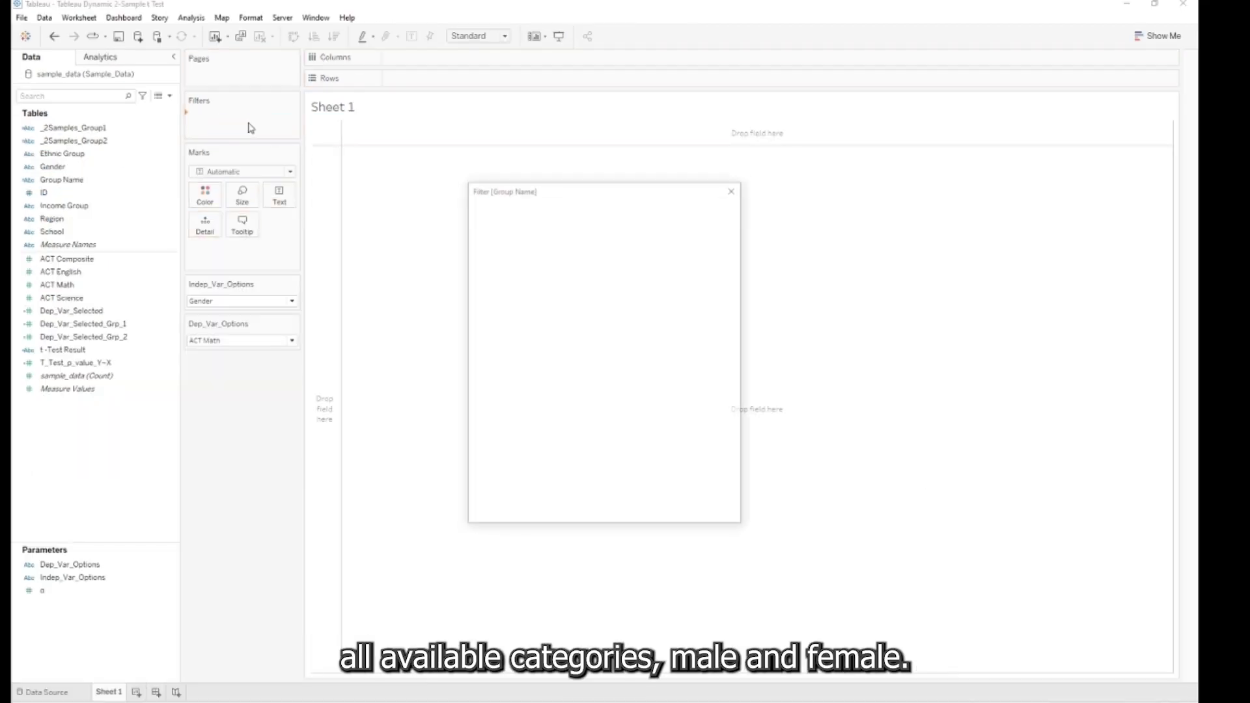
pyautogui.click(489, 269)
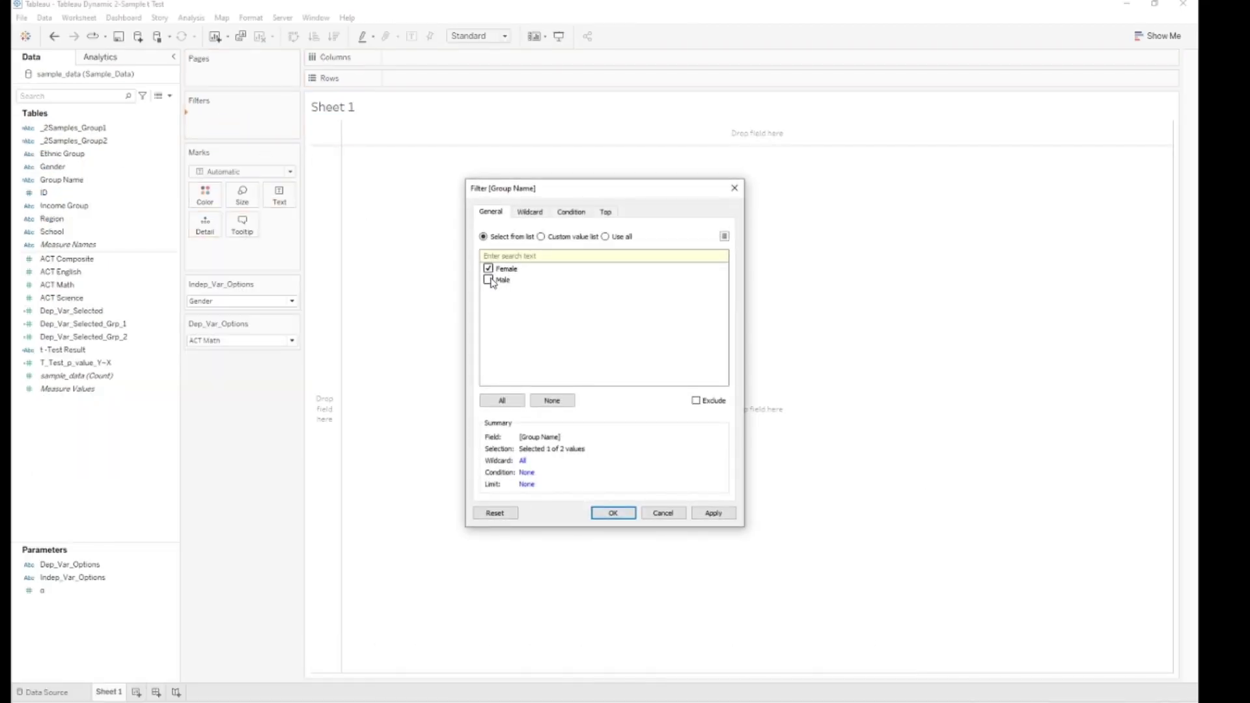
pyautogui.click(618, 518)
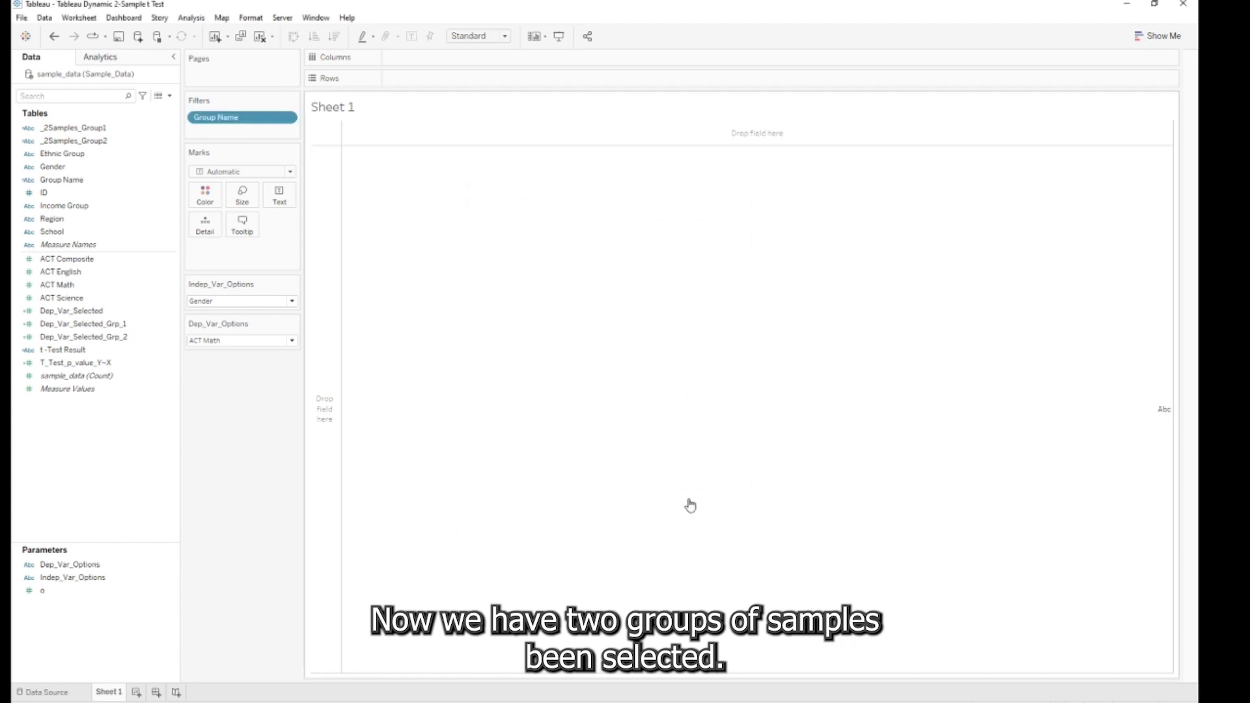
# - Show the Group Name filter on the sheet and add T_Test_p_value_Y~X as the text mark
pyautogui.rightClick(258, 120)
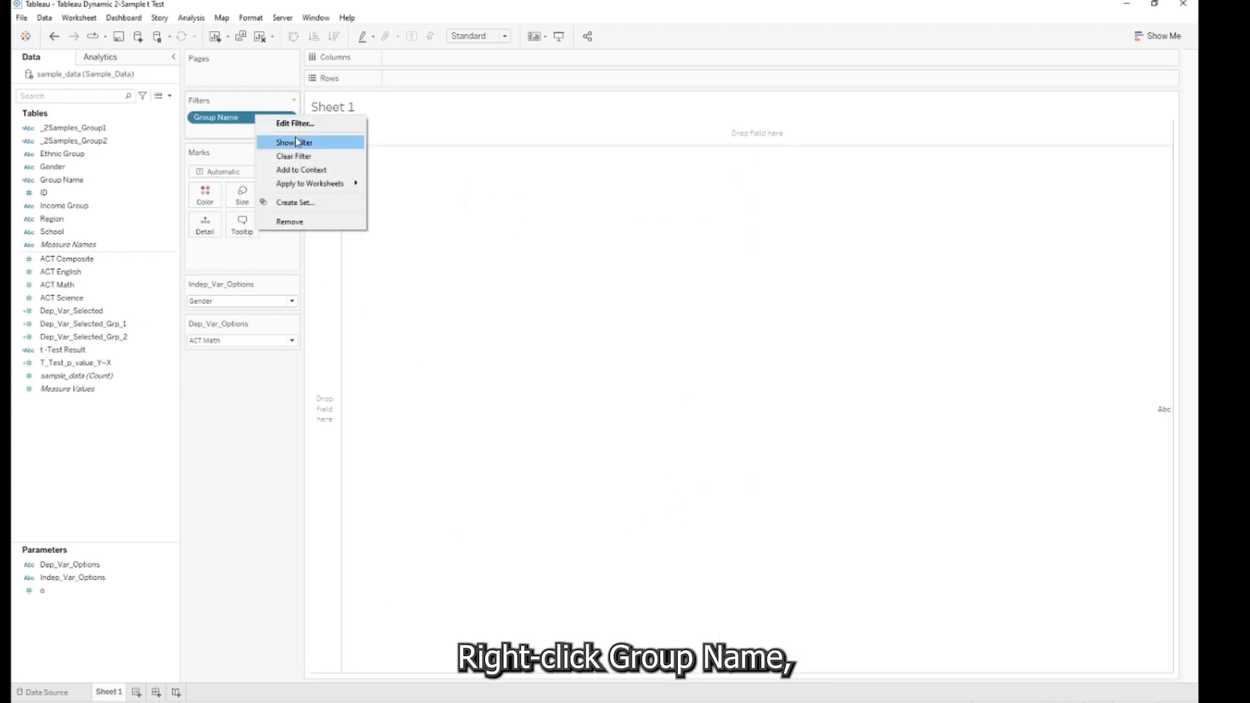
pyautogui.click(280, 142)
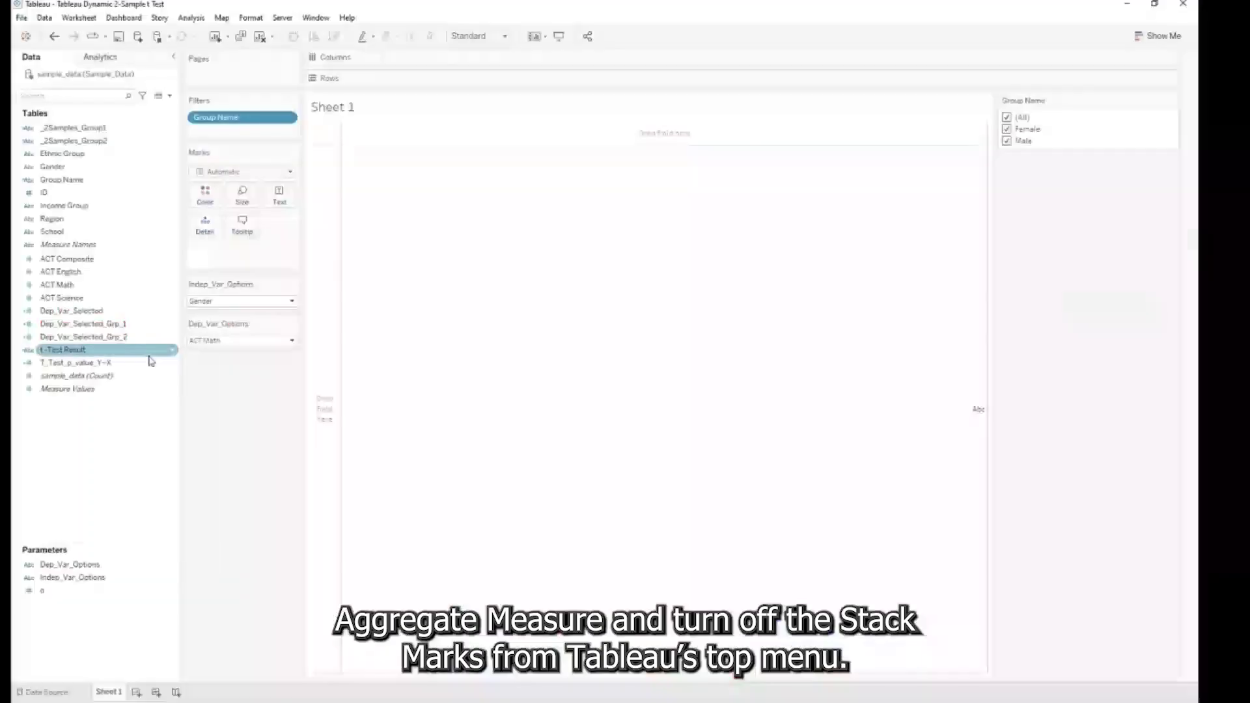
pyautogui.moveTo(96, 364); pyautogui.dragTo(297, 198)
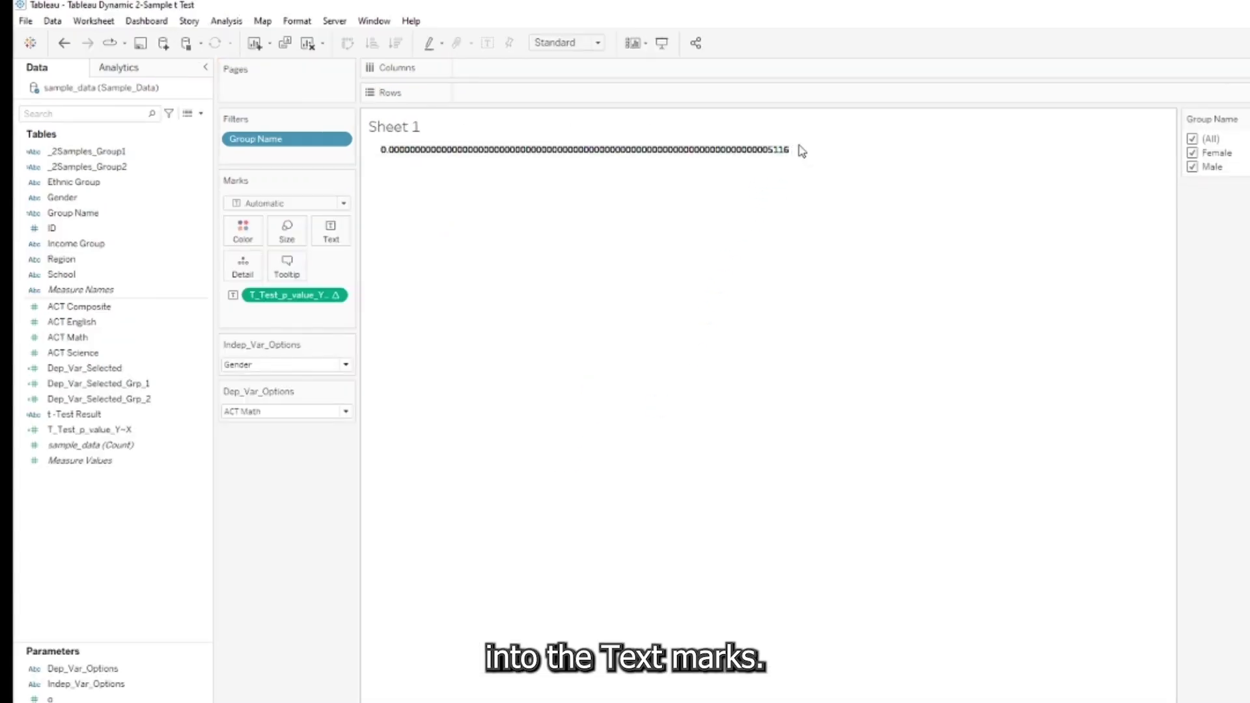
pyautogui.moveTo(775, 162)
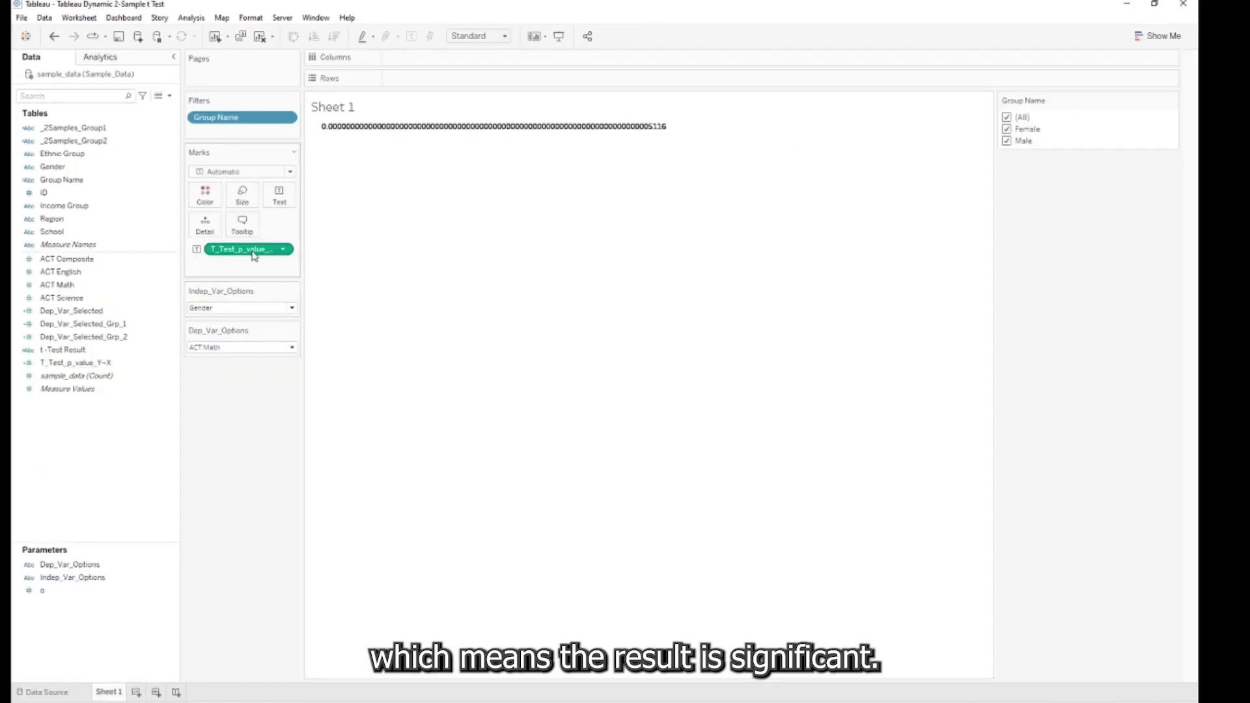
# - Format the T_Test_p_value_Y~X mark as a custom number with 4 decimal places
pyautogui.rightClick(254, 254)
pyautogui.click(277, 296)
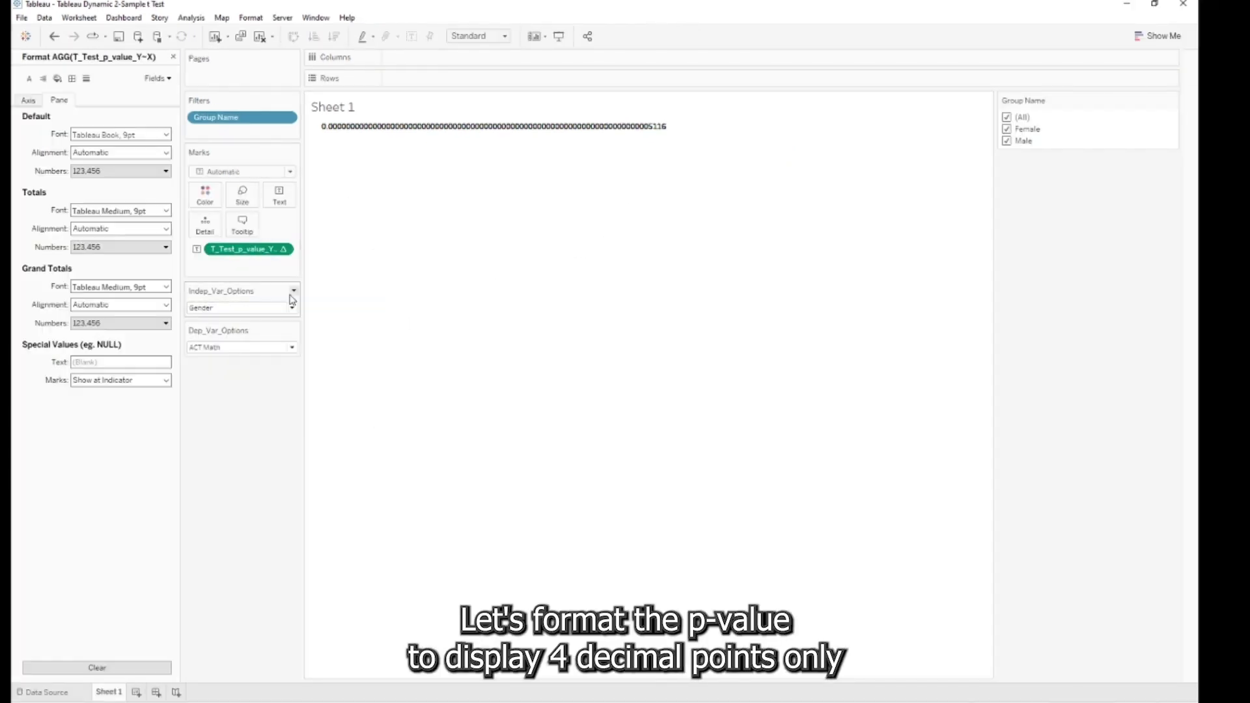
pyautogui.click(170, 173)
pyautogui.click(138, 209)
pyautogui.doubleClick(209, 213)
pyautogui.write('4')
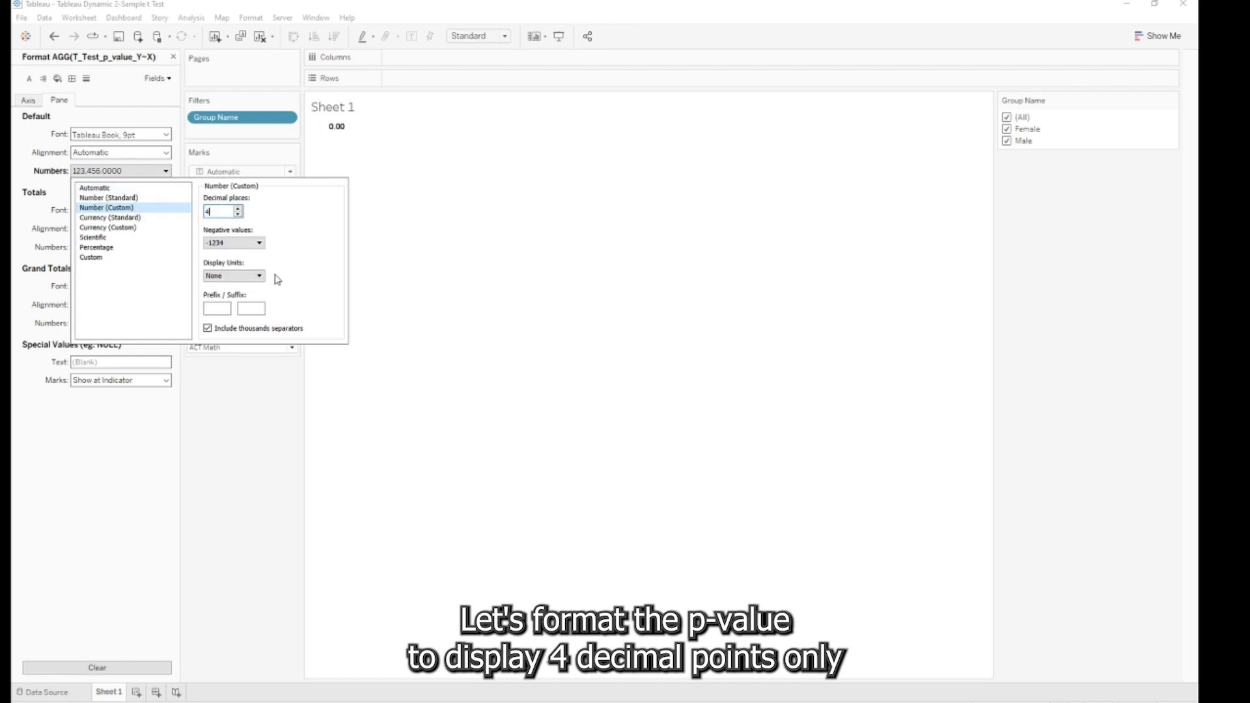
pyautogui.click(394, 268)
pyautogui.click(173, 57)
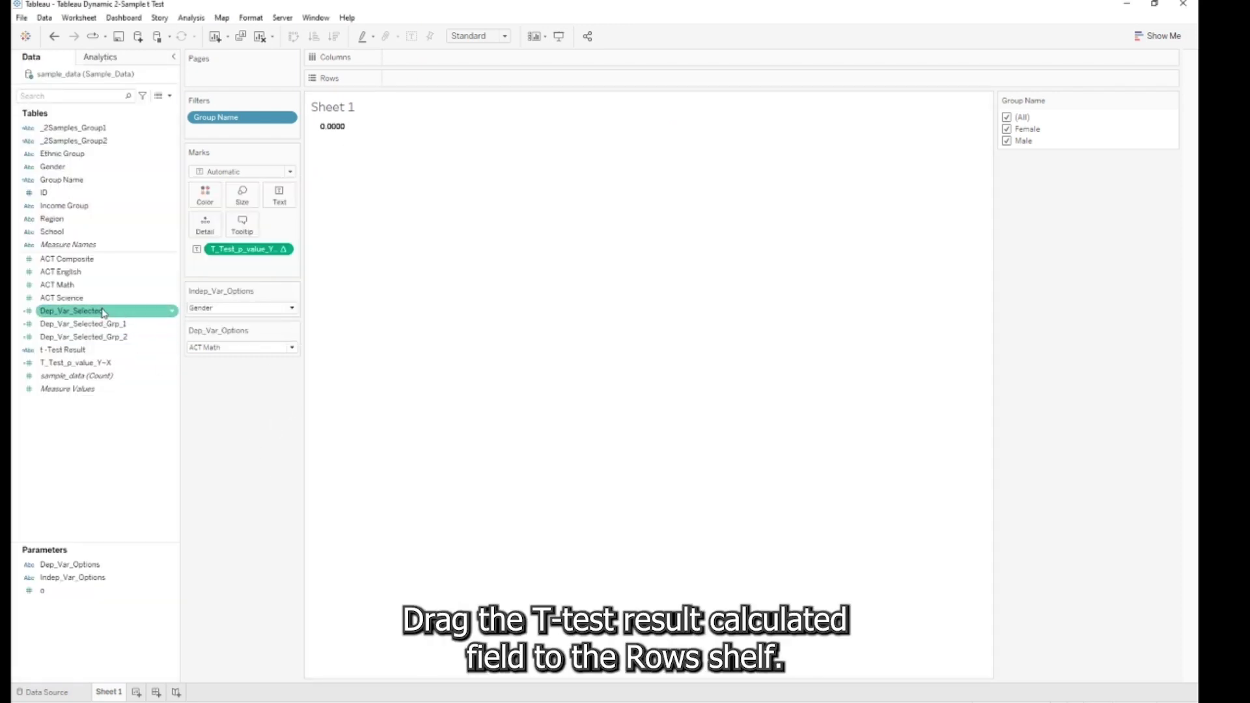
# - Add t -Test Result to Rows and try ACT Composite and ACT English as the dependent variable
pyautogui.moveTo(104, 350); pyautogui.dragTo(489, 83)
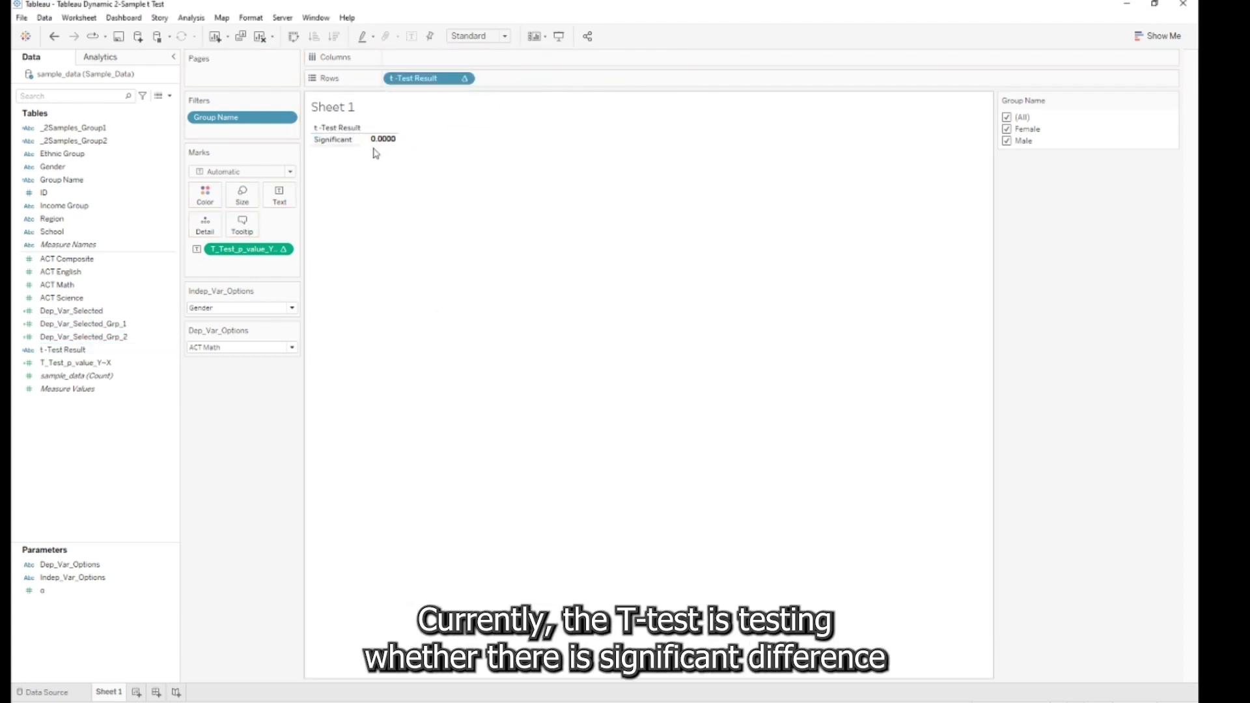
pyautogui.click(293, 349)
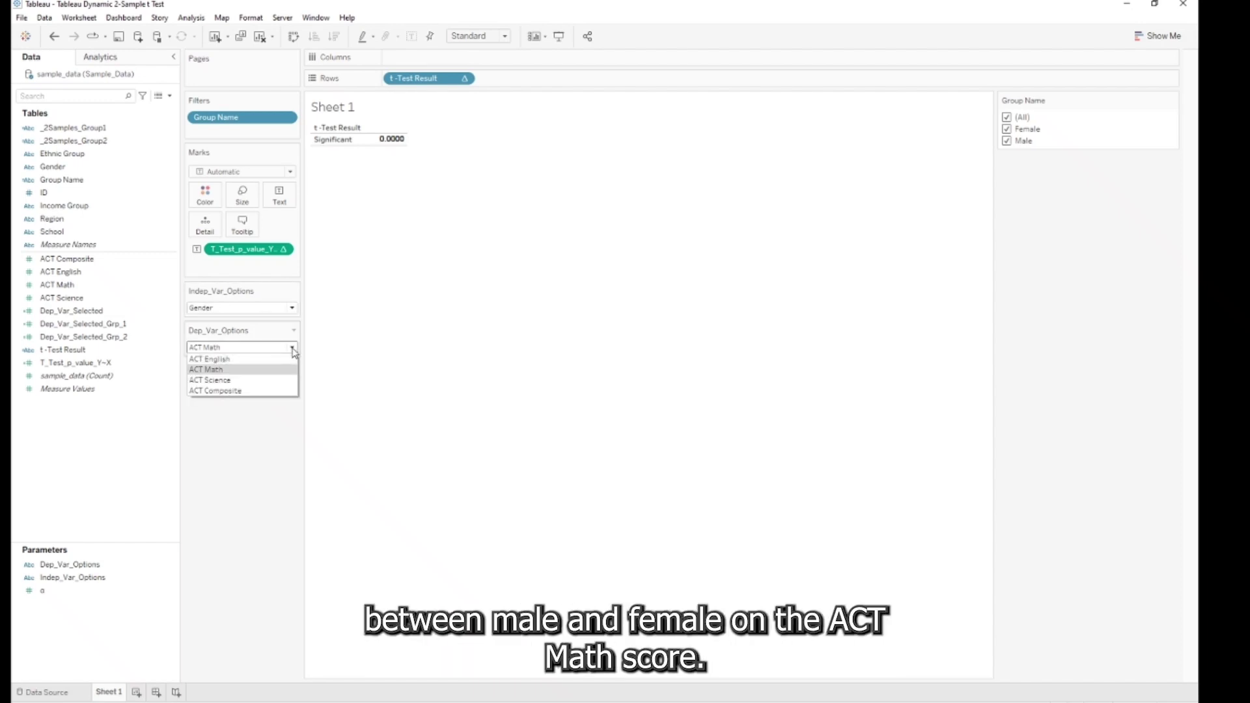
pyautogui.click(222, 383)
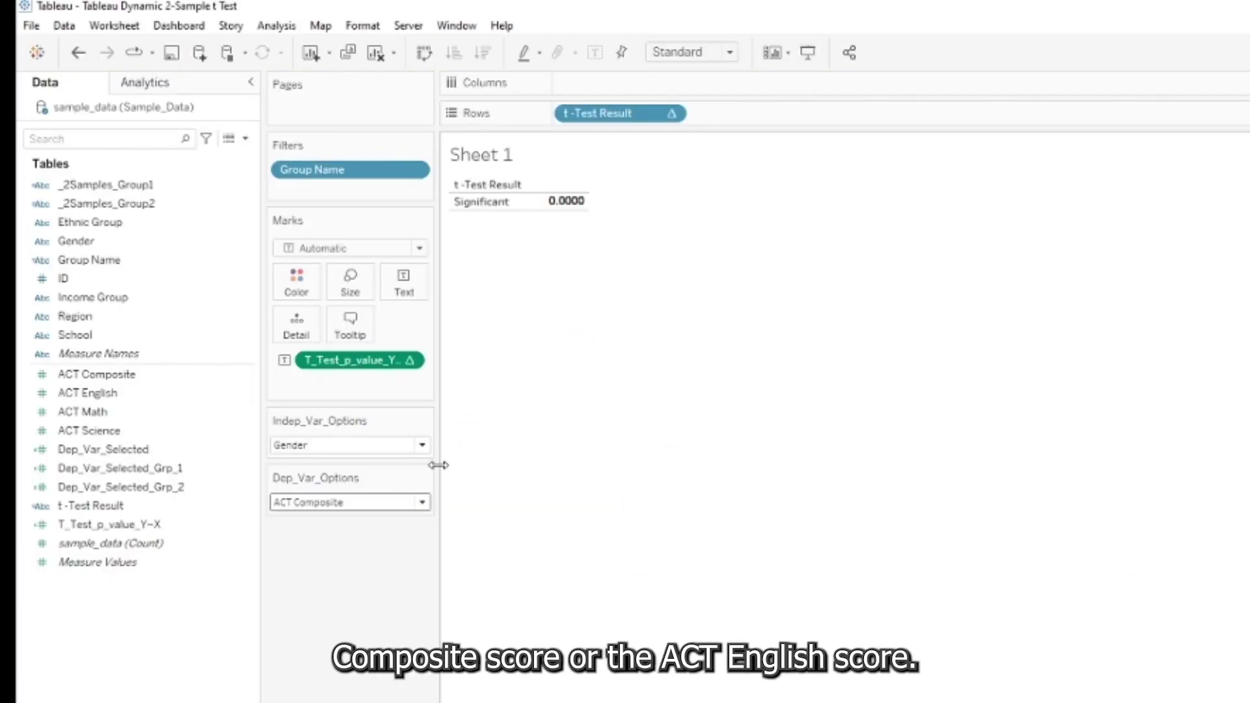
pyautogui.click(422, 502)
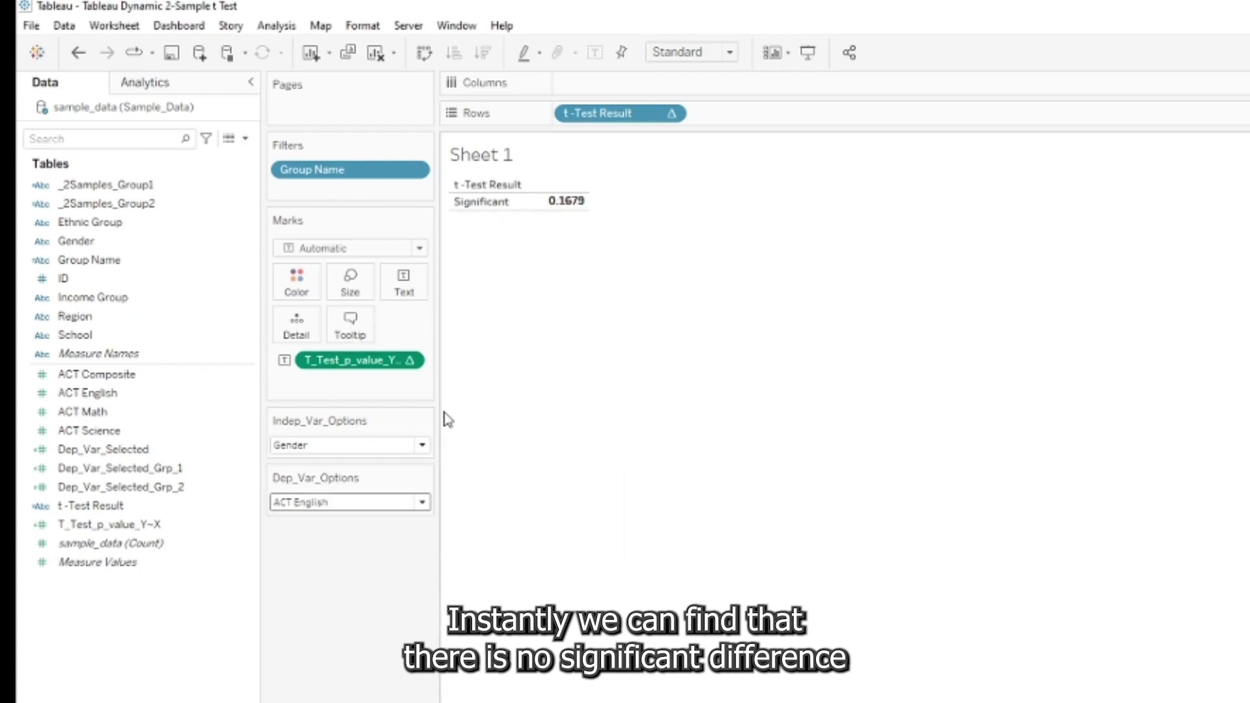
pyautogui.moveTo(565, 214)
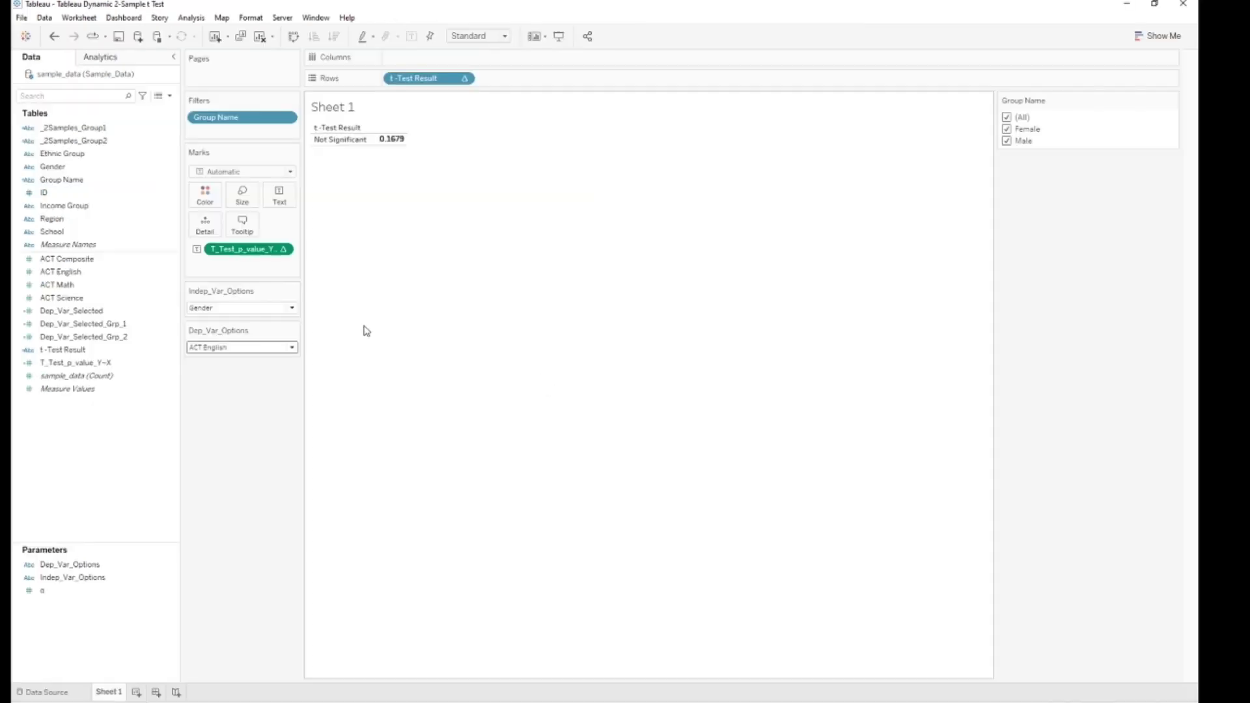
# - Compare ethnic groups A and B by setting Indep_Var_Options to Ethnic Group and excluding C, and enlarge the result table's cells
pyautogui.click(291, 308)
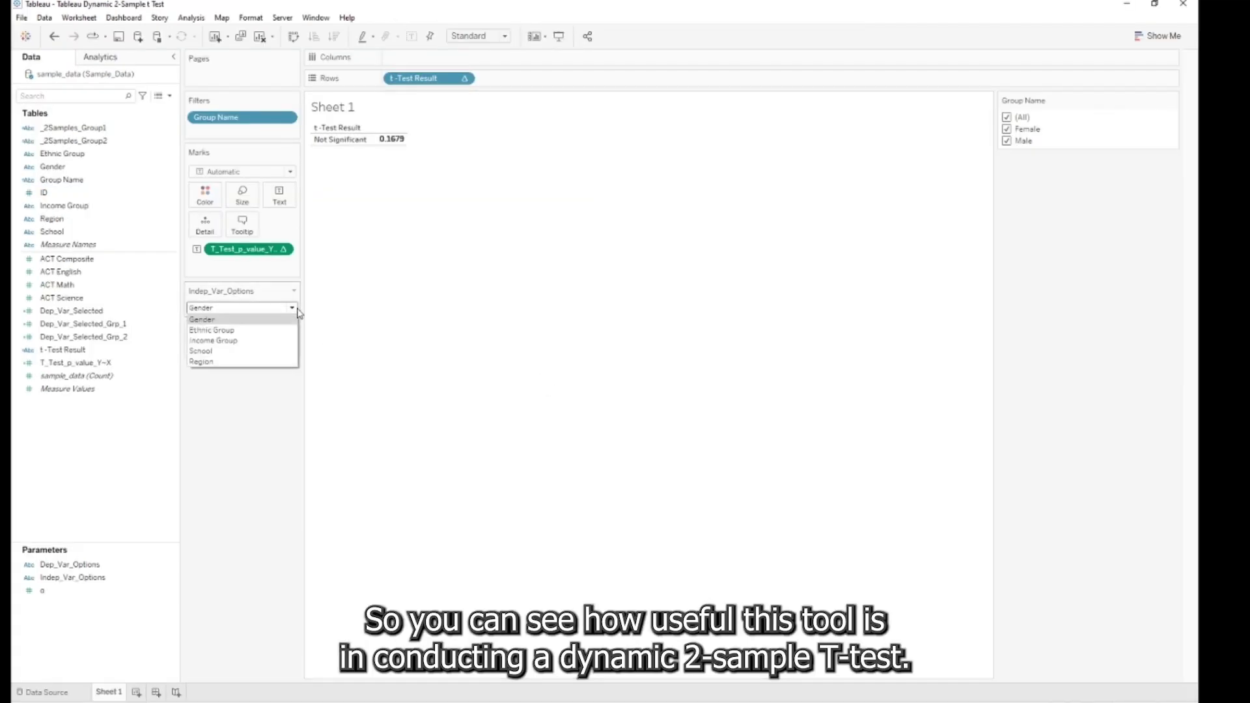
pyautogui.press('Escape')
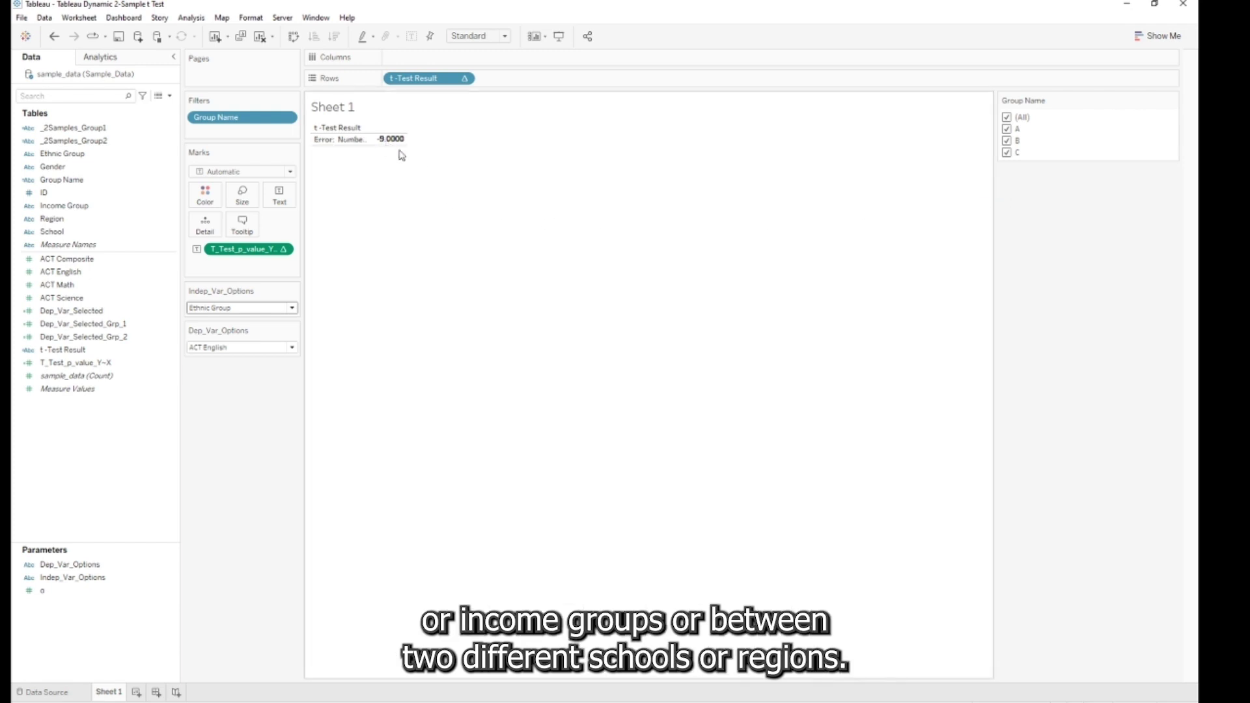
pyautogui.click(1006, 152)
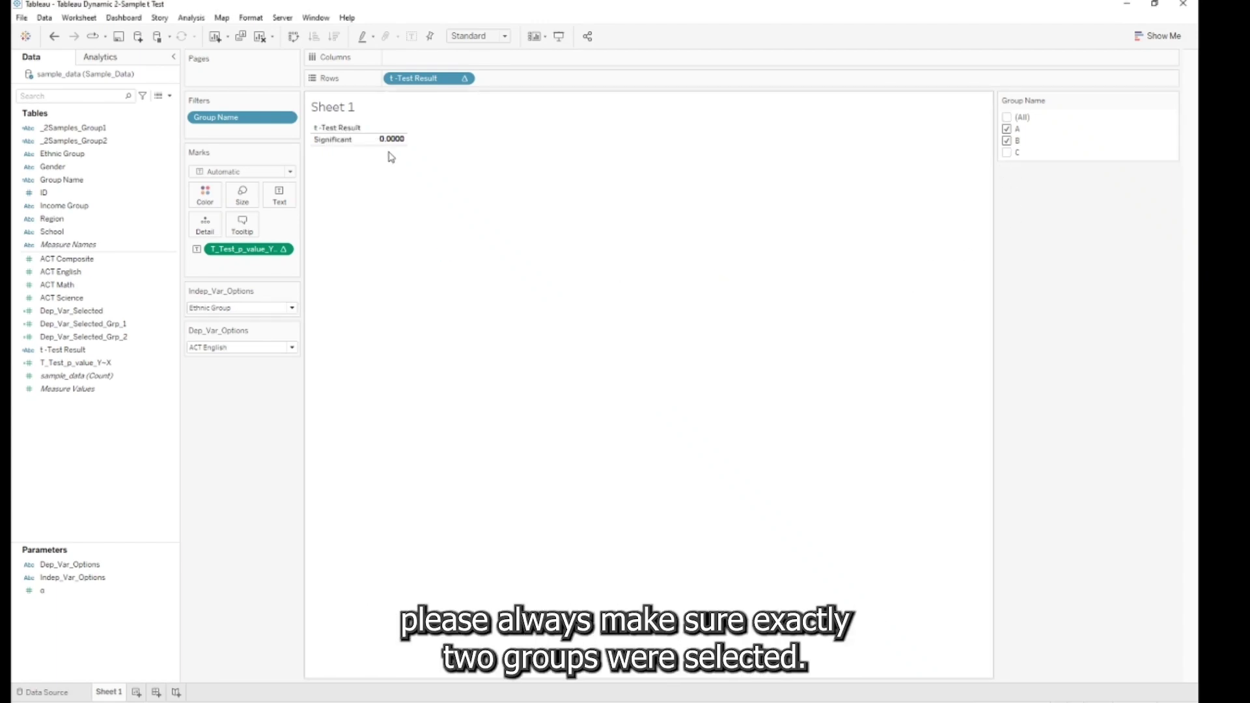
pyautogui.moveTo(407, 151)
pyautogui.moveTo(405, 145); pyautogui.dragTo(425, 176)
# - Add an Apply button to the Group Name filter and apply a selection of groups A and C
pyautogui.click(1008, 141)
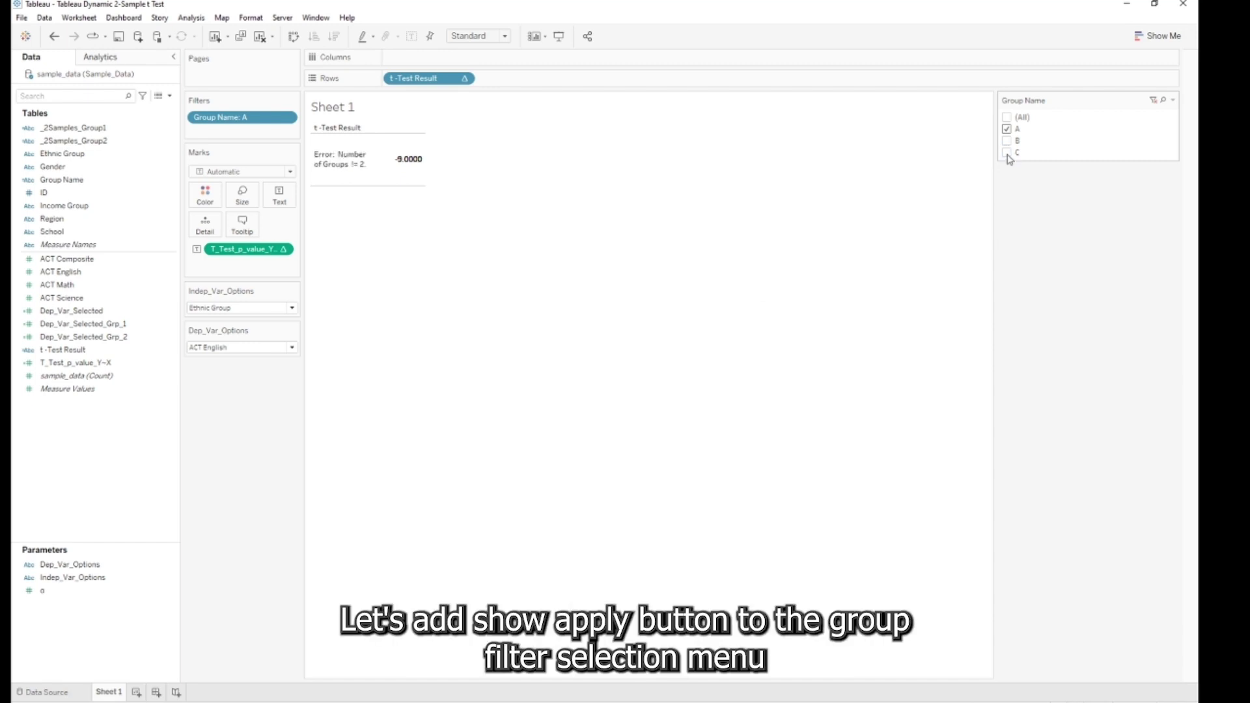
pyautogui.click(1172, 101)
pyautogui.moveTo(1086, 180)
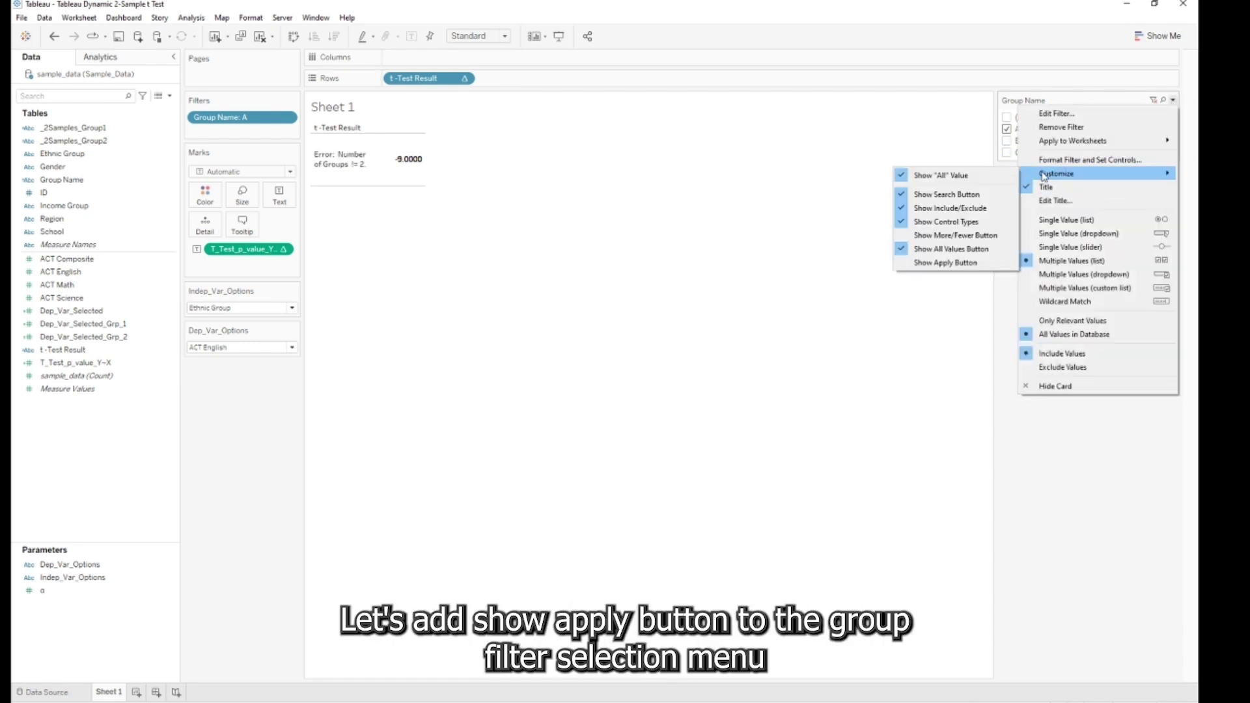
pyautogui.click(946, 263)
pyautogui.click(1015, 152)
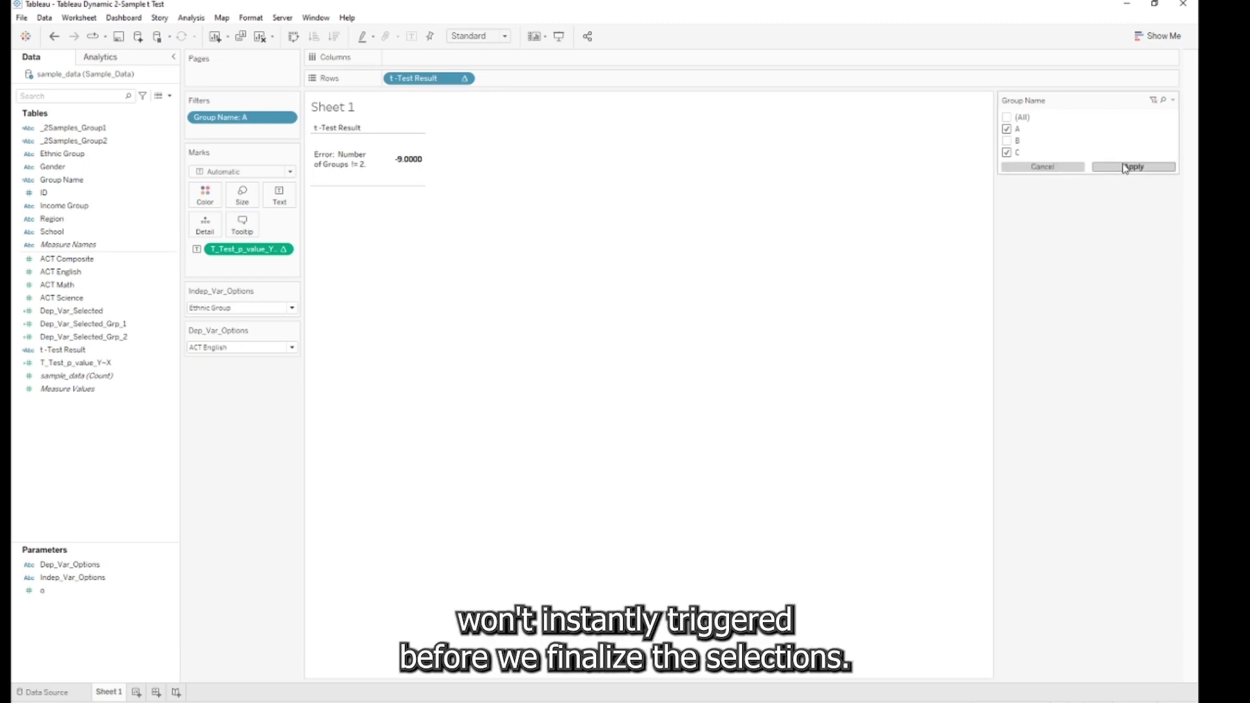
pyautogui.click(1126, 168)
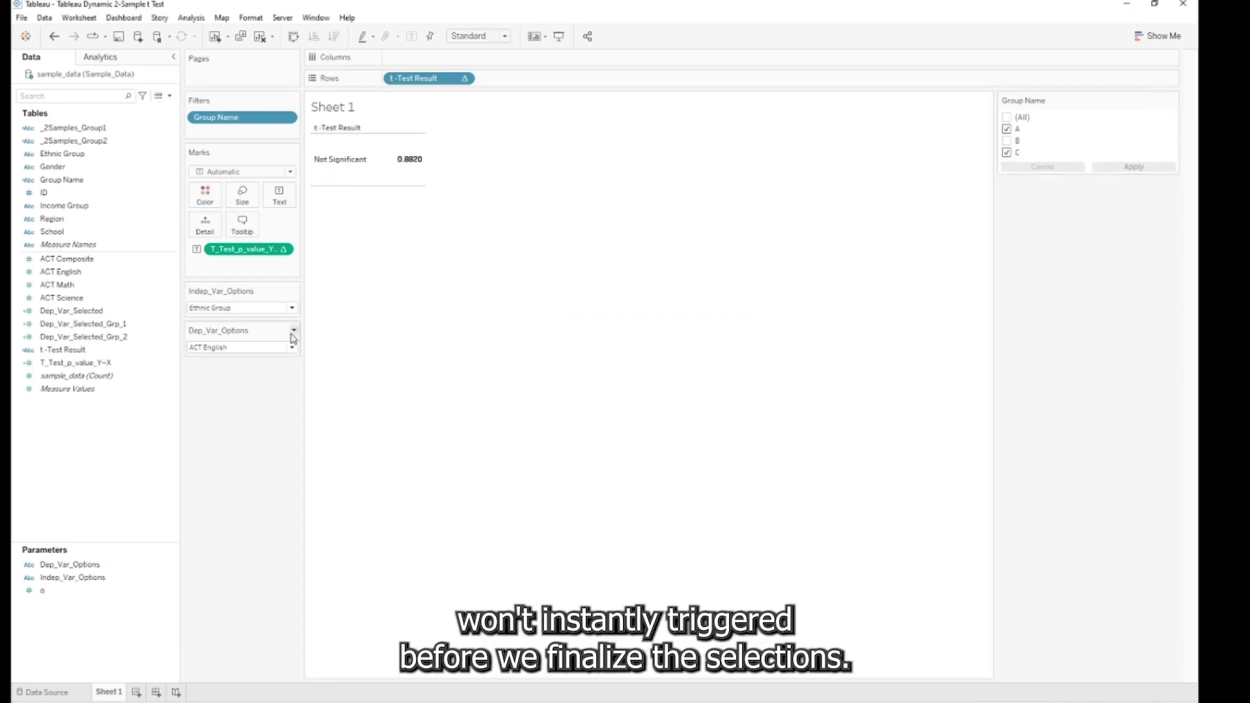
# - Set Indep_Var_Options to Income Group and apply the High Income and Middle Income groups in the filter
pyautogui.click(292, 308)
pyautogui.click(247, 338)
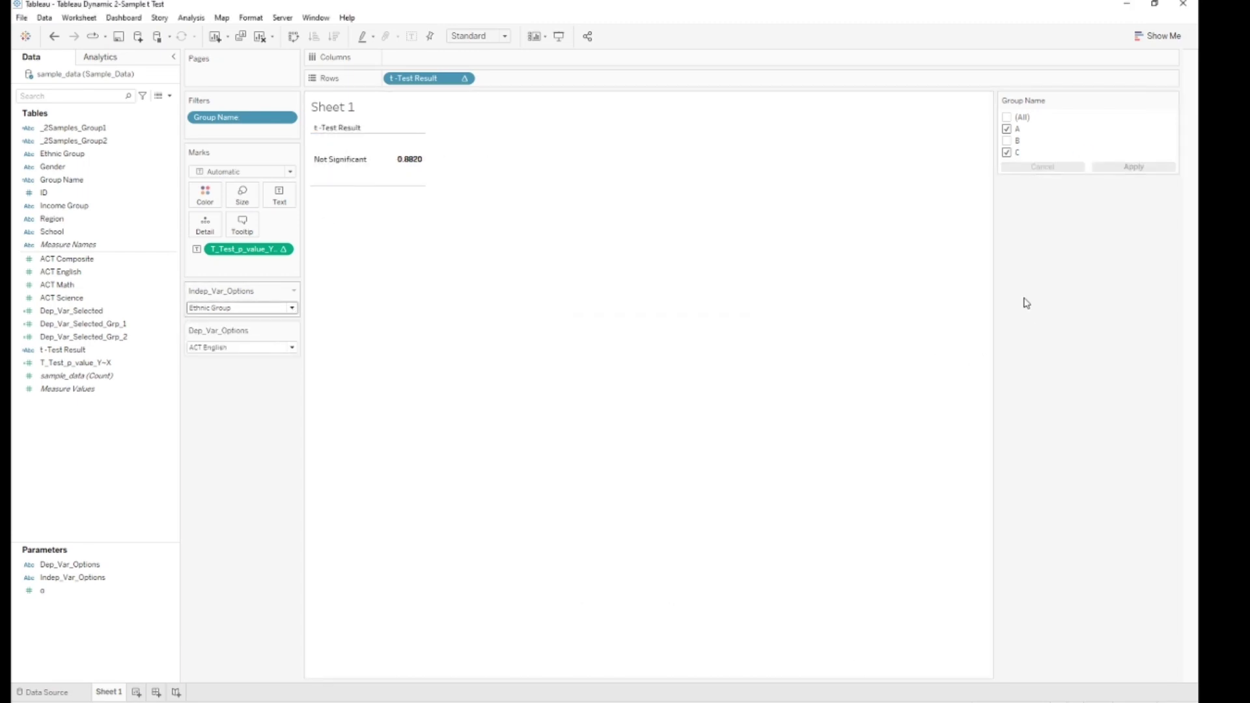
pyautogui.click(1007, 118)
pyautogui.click(1007, 141)
pyautogui.click(1133, 167)
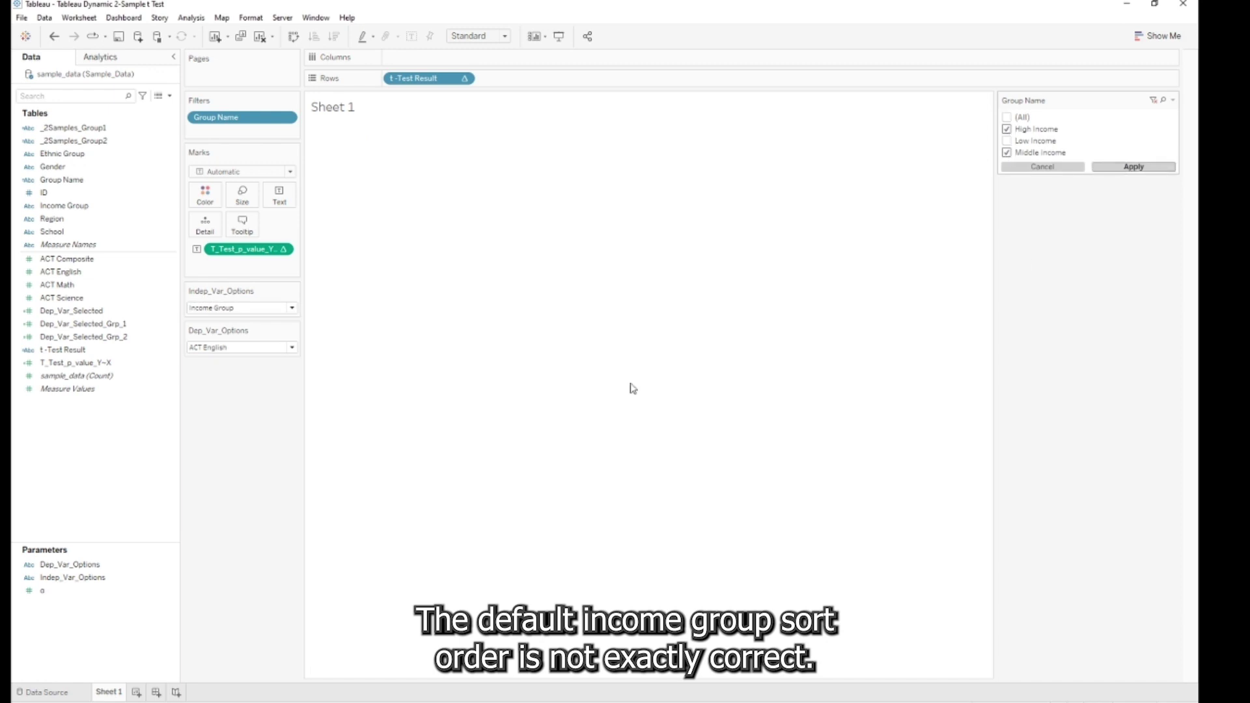
# - Give the Group Name field a manual default sort order of High Income, Middle Income, Low Income
pyautogui.click(62, 180)
pyautogui.rightClick(62, 180)
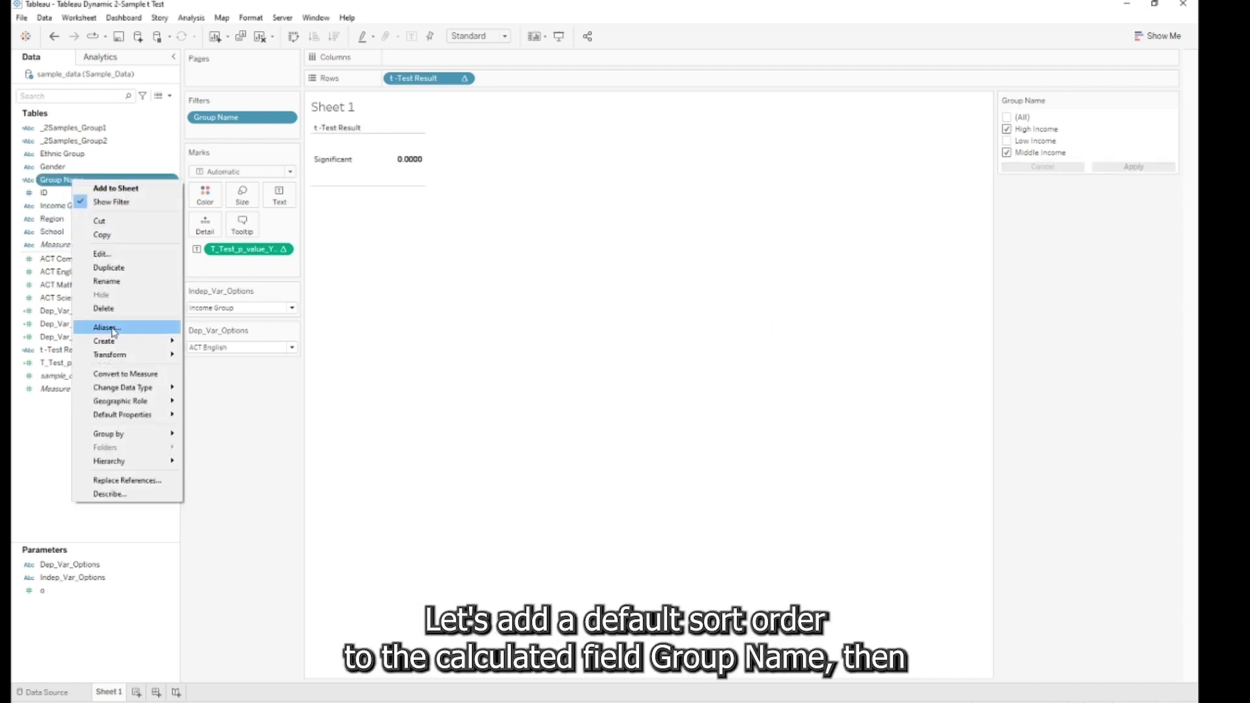
pyautogui.moveTo(123, 410)
pyautogui.click(210, 442)
pyautogui.click(669, 323)
pyautogui.click(560, 367)
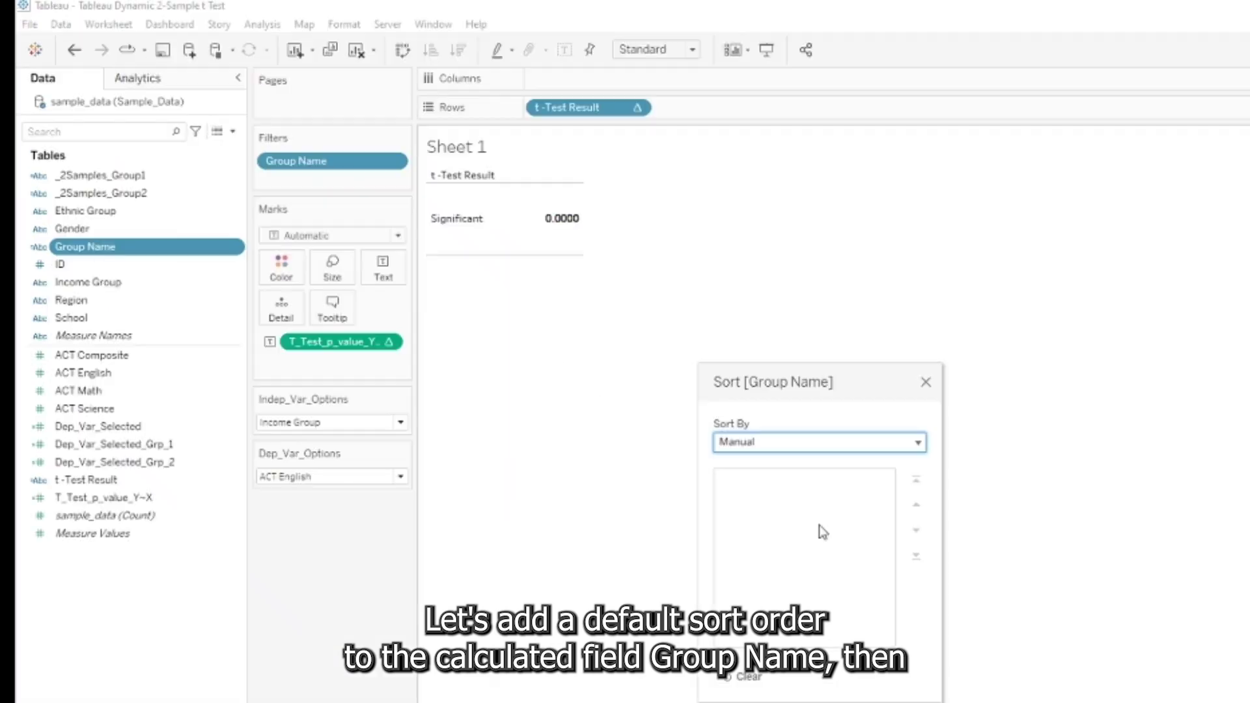
pyautogui.click(748, 494)
pyautogui.click(916, 530)
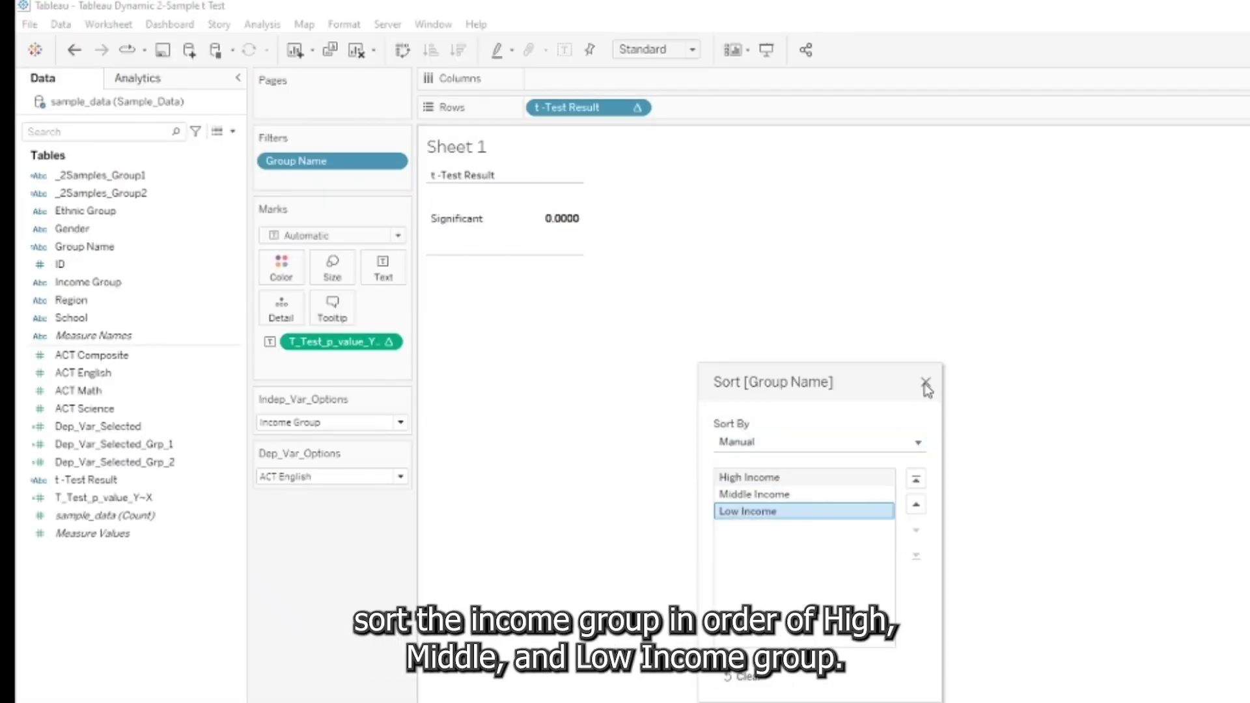
pyautogui.click(926, 383)
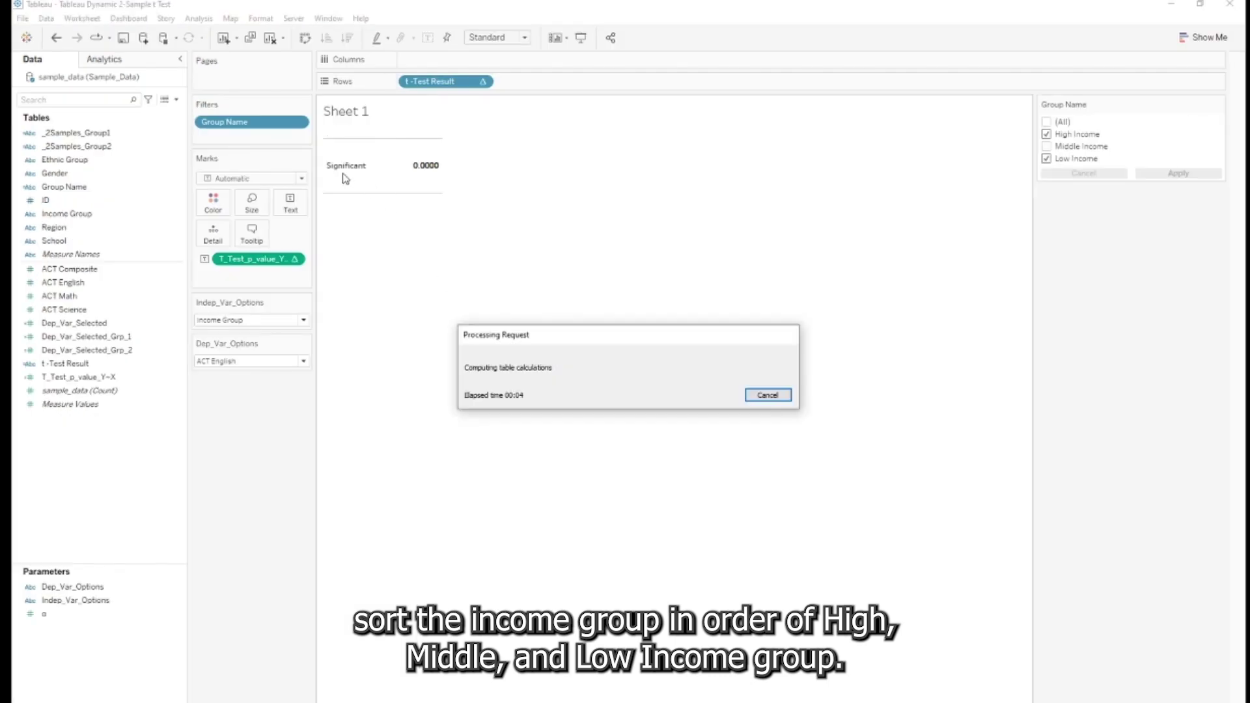
# - Set the current value of the α parameter to 0.01 and show its parameter control on the sheet
pyautogui.click(351, 184)
pyautogui.click(131, 438)
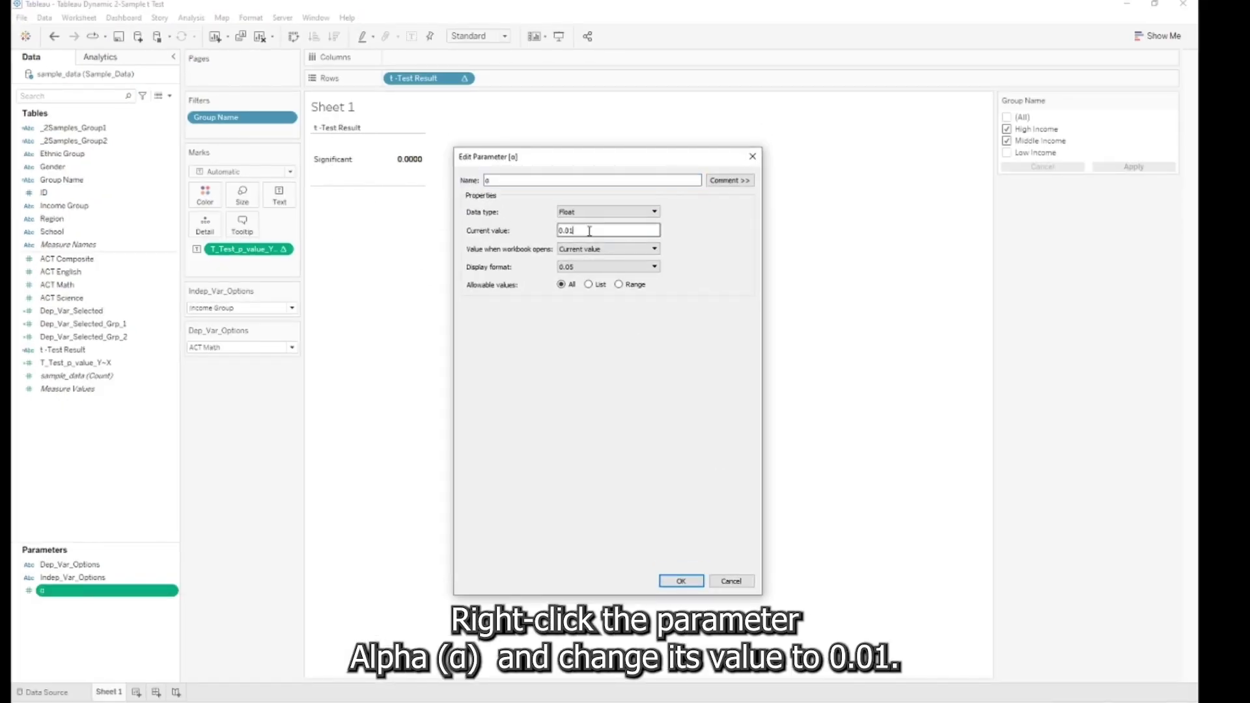
pyautogui.click(680, 581)
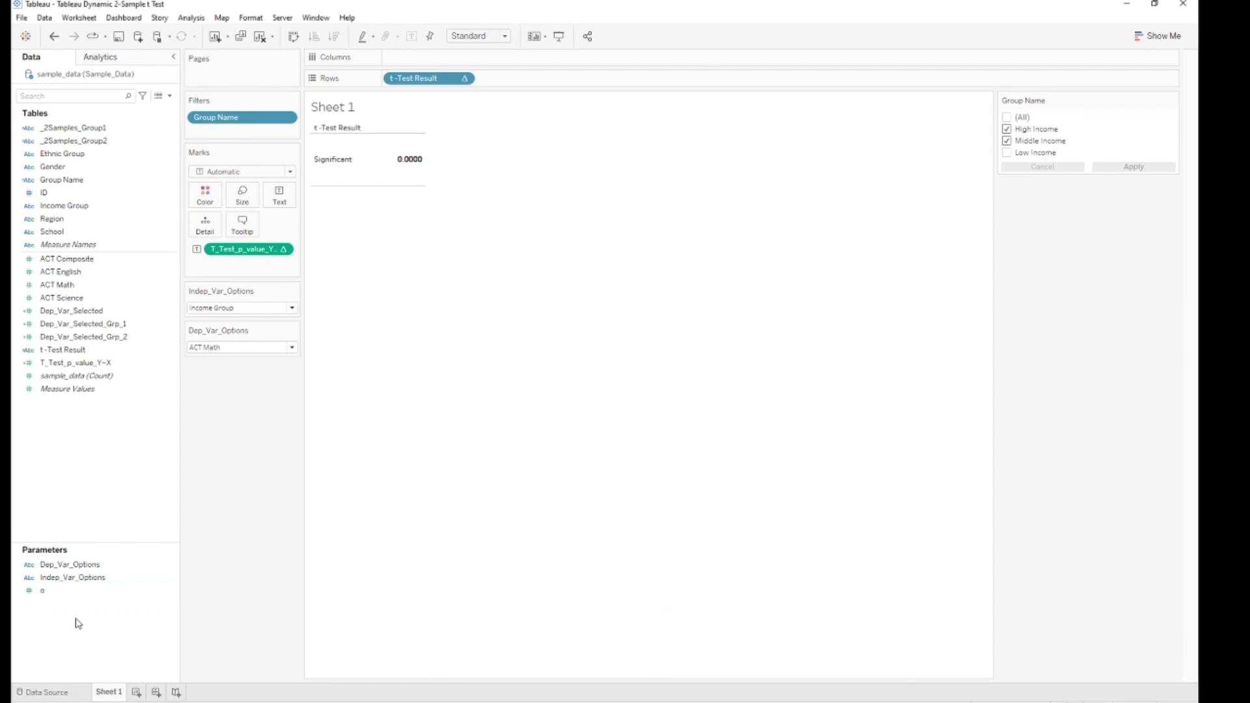
pyautogui.rightClick(77, 598)
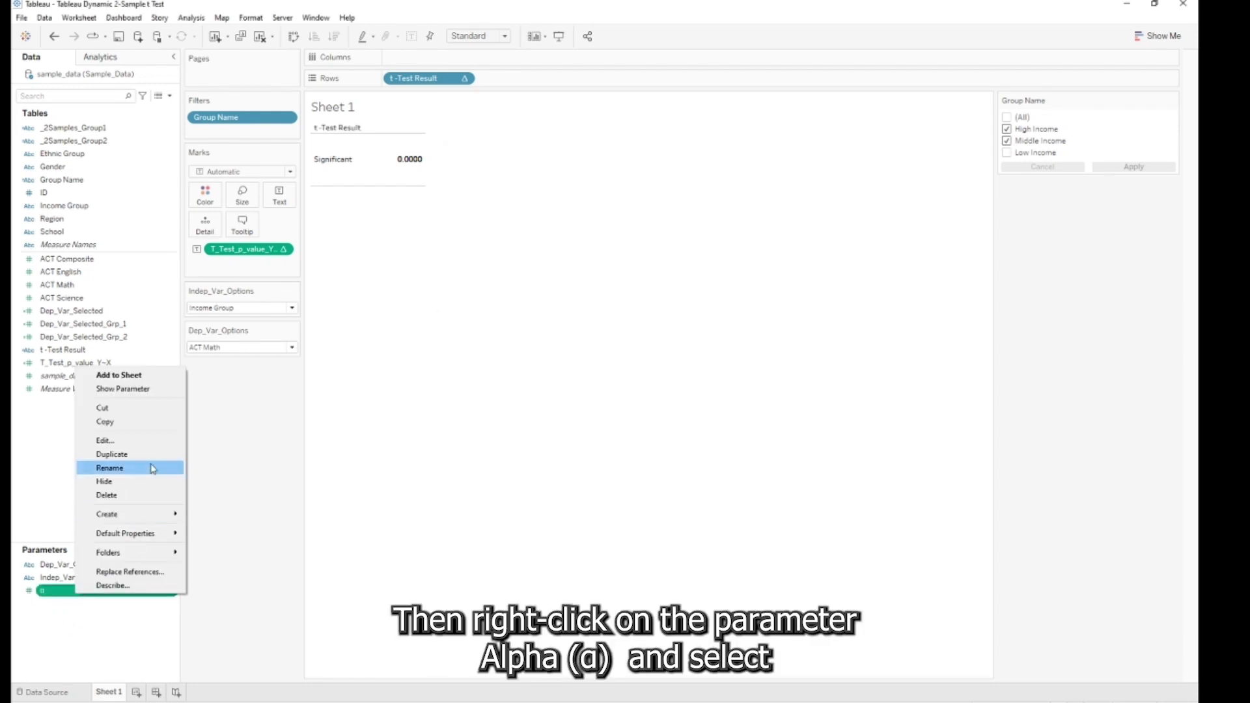
pyautogui.click(146, 390)
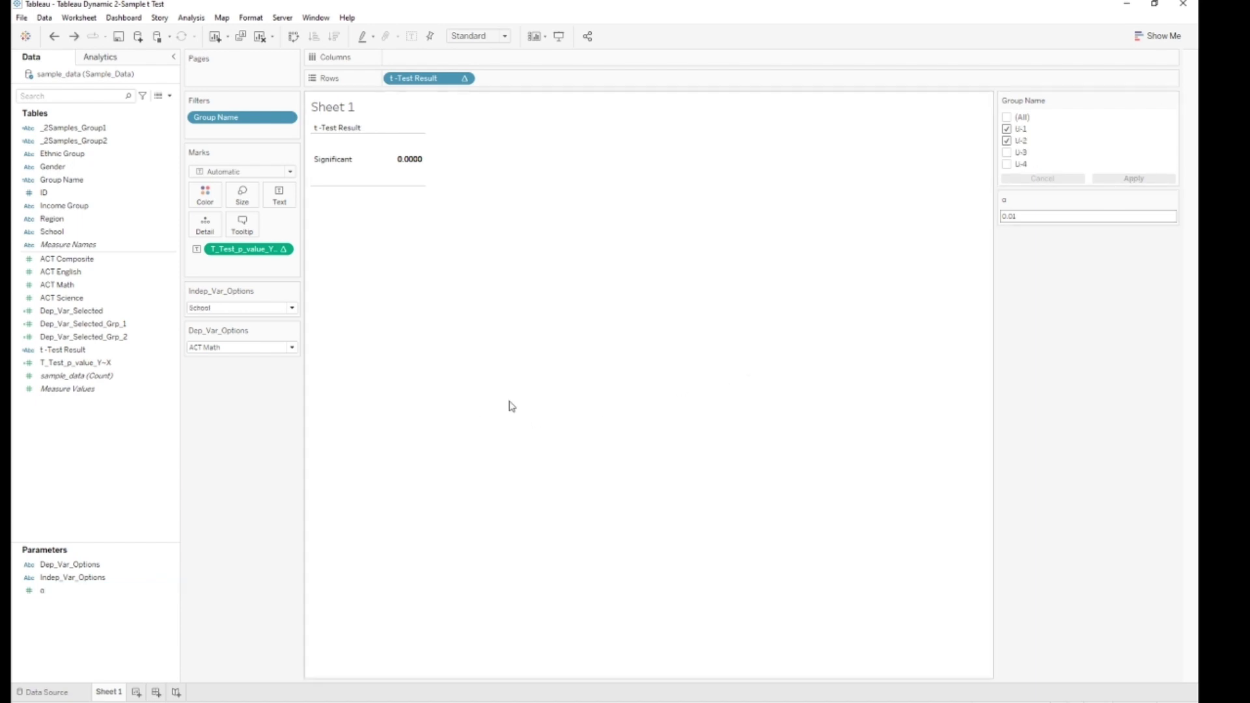
# - Add _2Samples_Group1 and _2Samples_Group2 to the marks as details
pyautogui.click(73, 141)
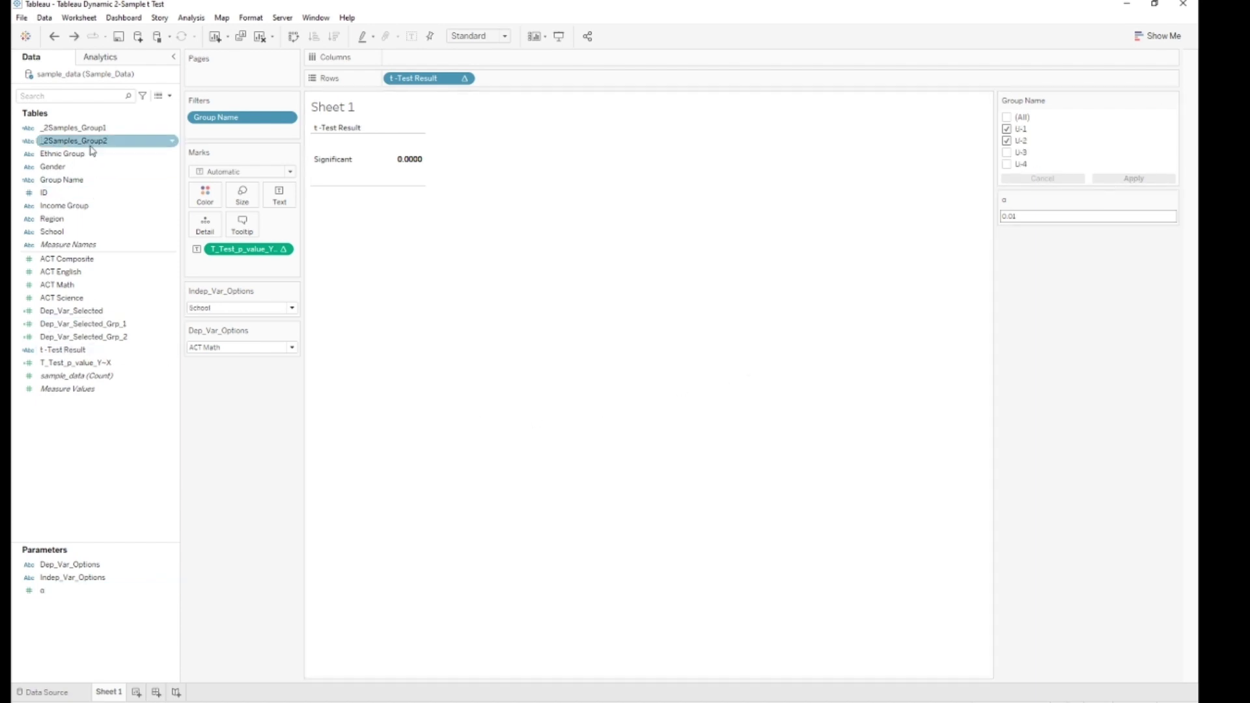
pyautogui.keyDown('ctrl'); pyautogui.click(74, 127); pyautogui.keyUp('ctrl')
pyautogui.moveTo(73, 127); pyautogui.dragTo(225, 272)
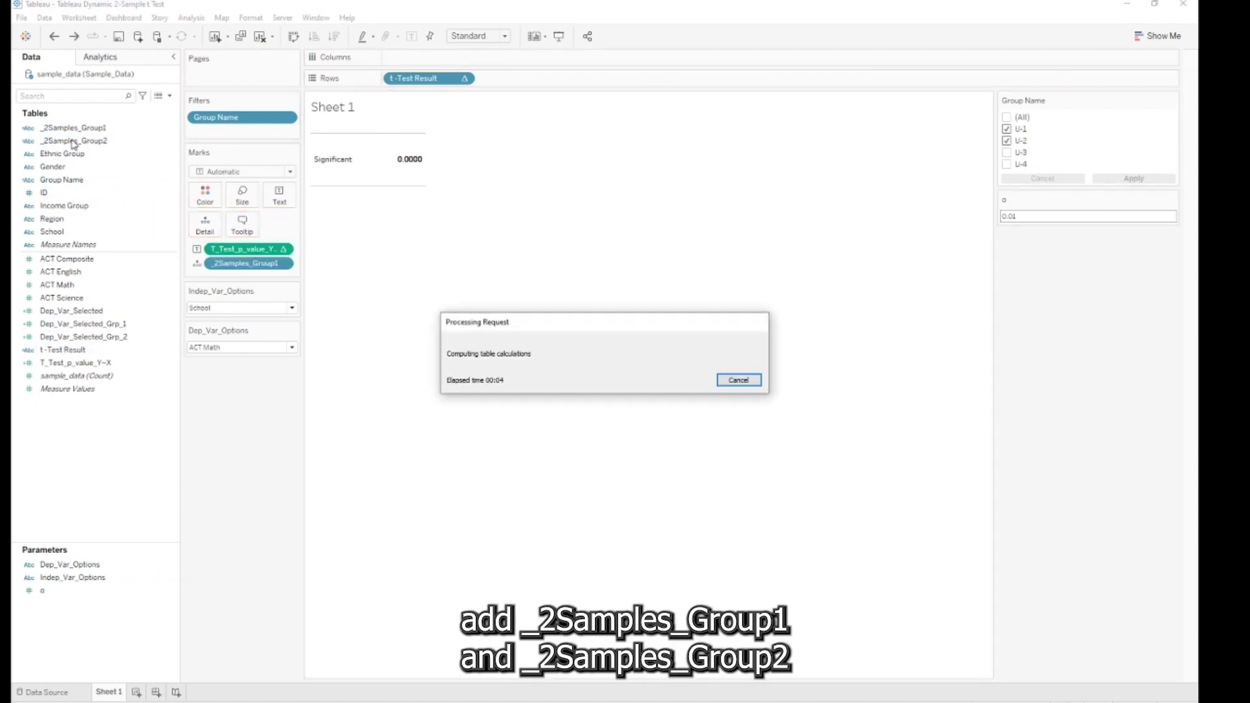
pyautogui.moveTo(74, 142); pyautogui.dragTo(203, 284)
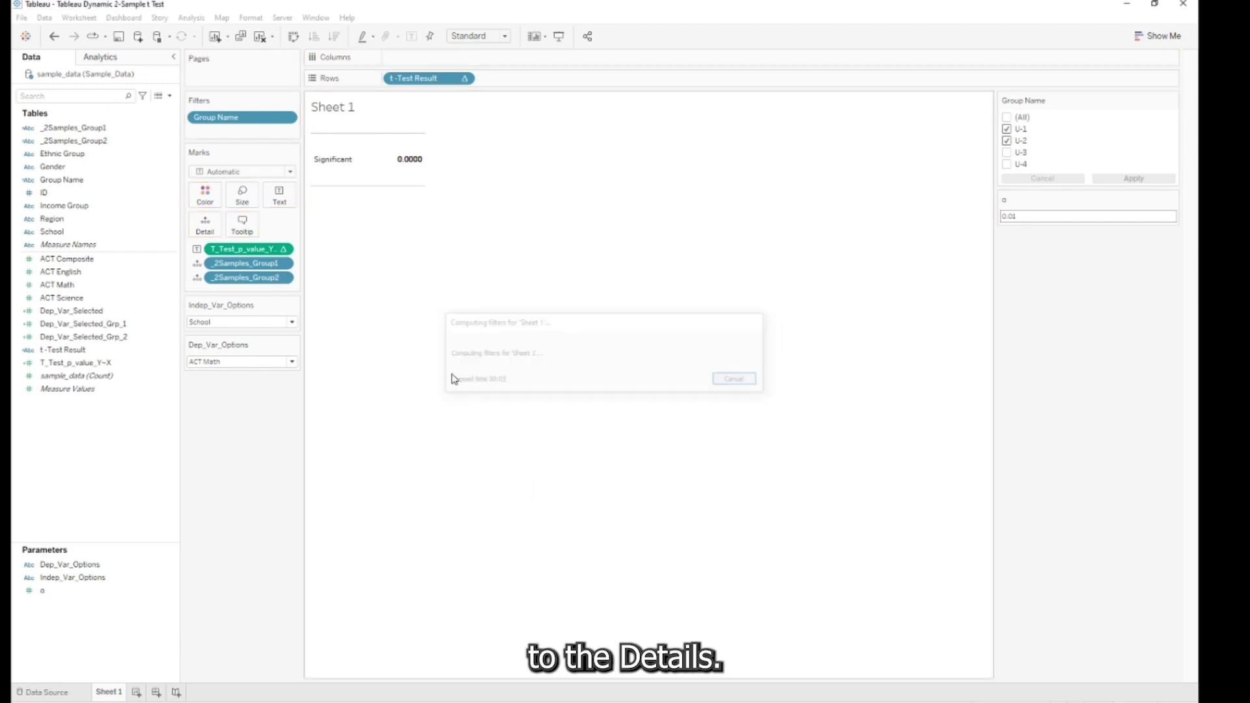
# - Replace the sheet title with "Two-Sample t-Test of Difference between <_2Samples_Group1> & <_2Samples_Group2> in <Parameters.Dep_Var_Options> score" and a line "Hypothesis Test α = <Parameters.α>"
pyautogui.doubleClick(358, 109)
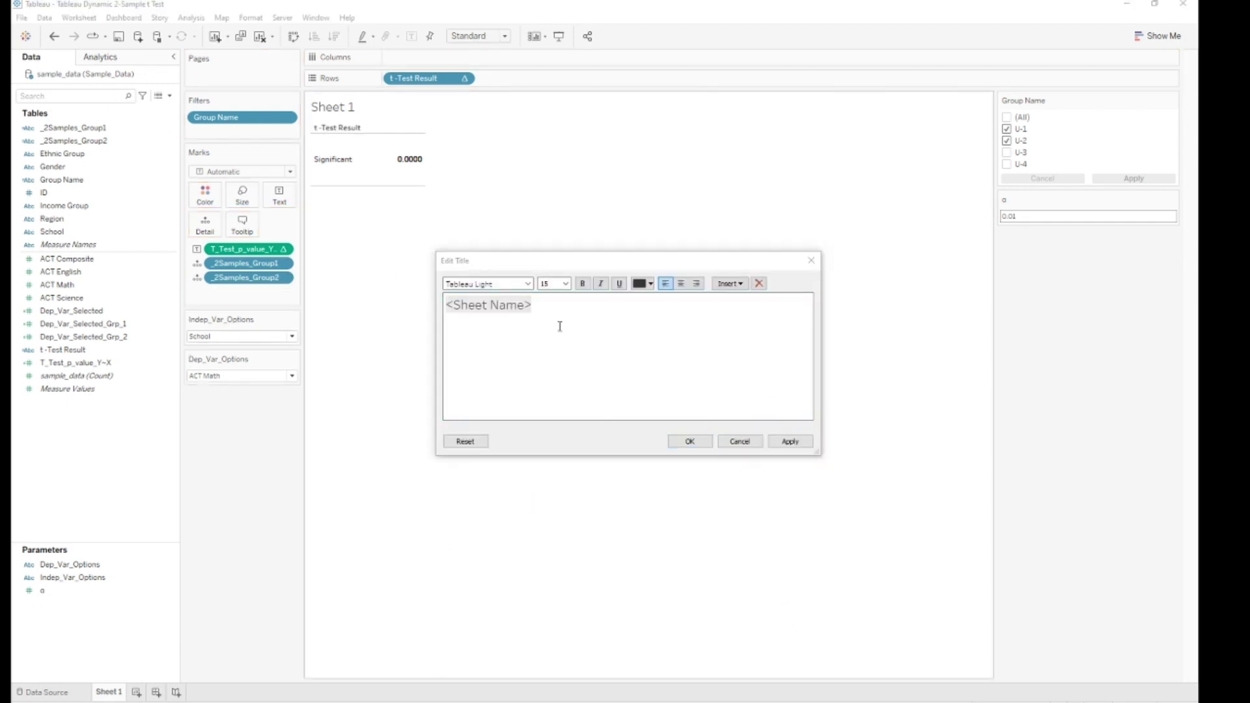
pyautogui.hotkey('ctrl', 'a')
pyautogui.write('Two-Sample t-Test of Difference between <_2Samples_Group1> & <_2Samples_Group2> in <Parameters.Dep_Var_Options> score')
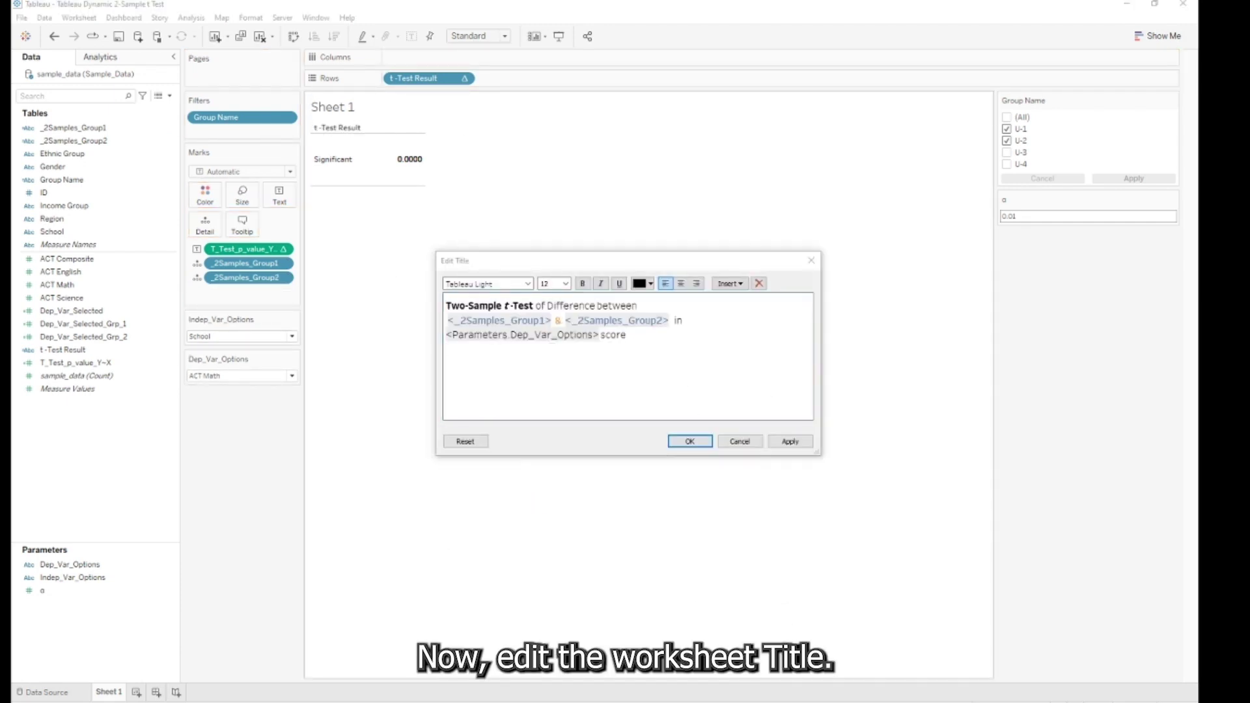
pyautogui.write('Hypothesis Test α =')
pyautogui.click(730, 284)
pyautogui.click(755, 498)
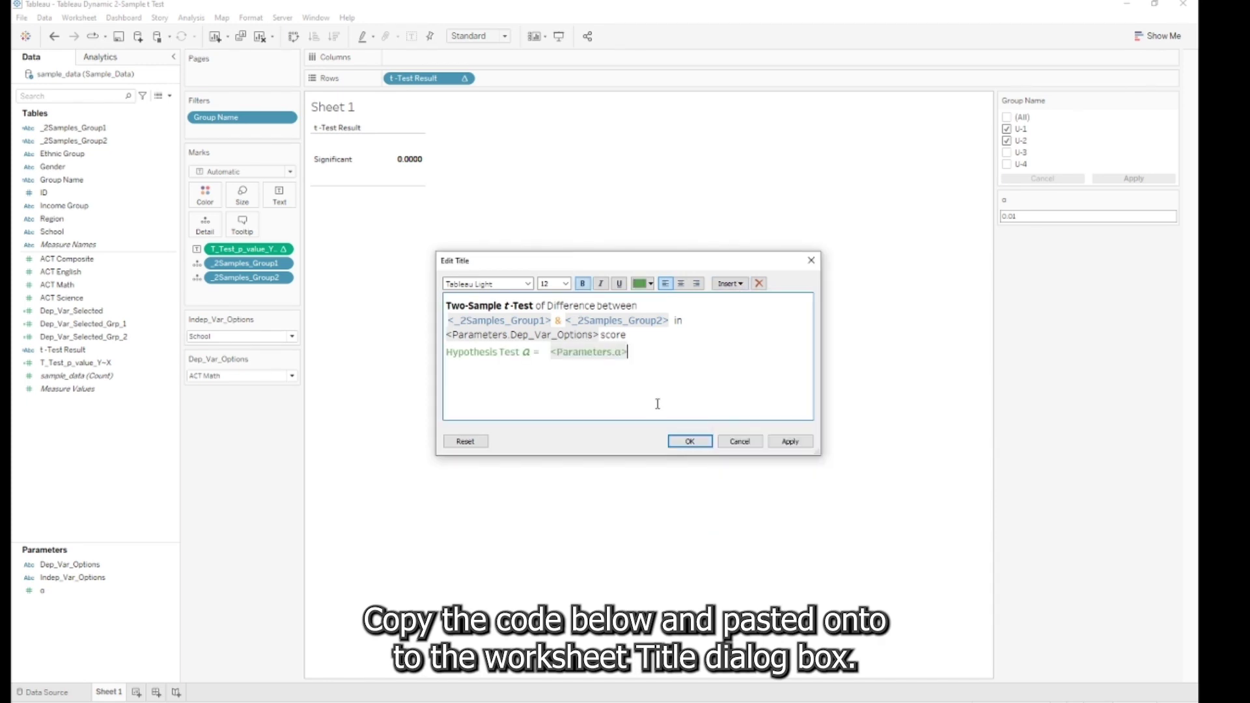
pyautogui.click(791, 443)
pyautogui.click(689, 442)
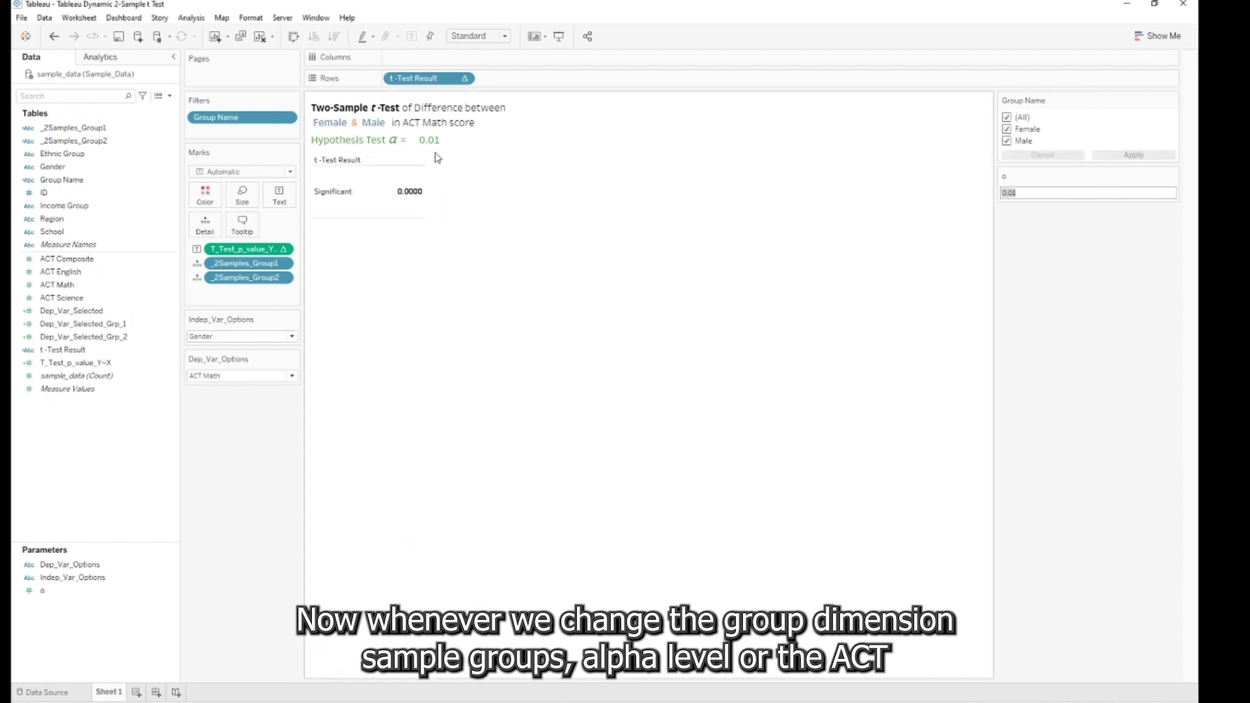
# - Switch Dep_Var_Options to ACT English and, once the test has recalculated, to ACT Composite
pyautogui.click(293, 376)
pyautogui.click(221, 395)
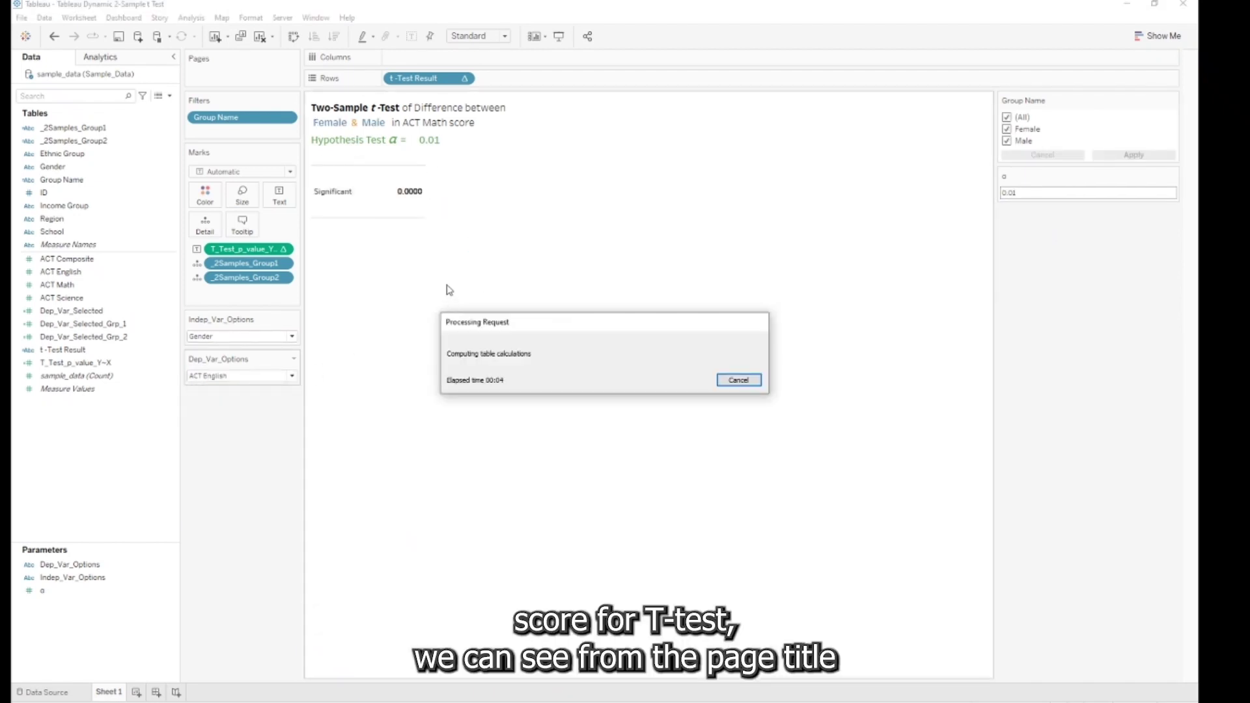
pyautogui.moveTo(417, 205)
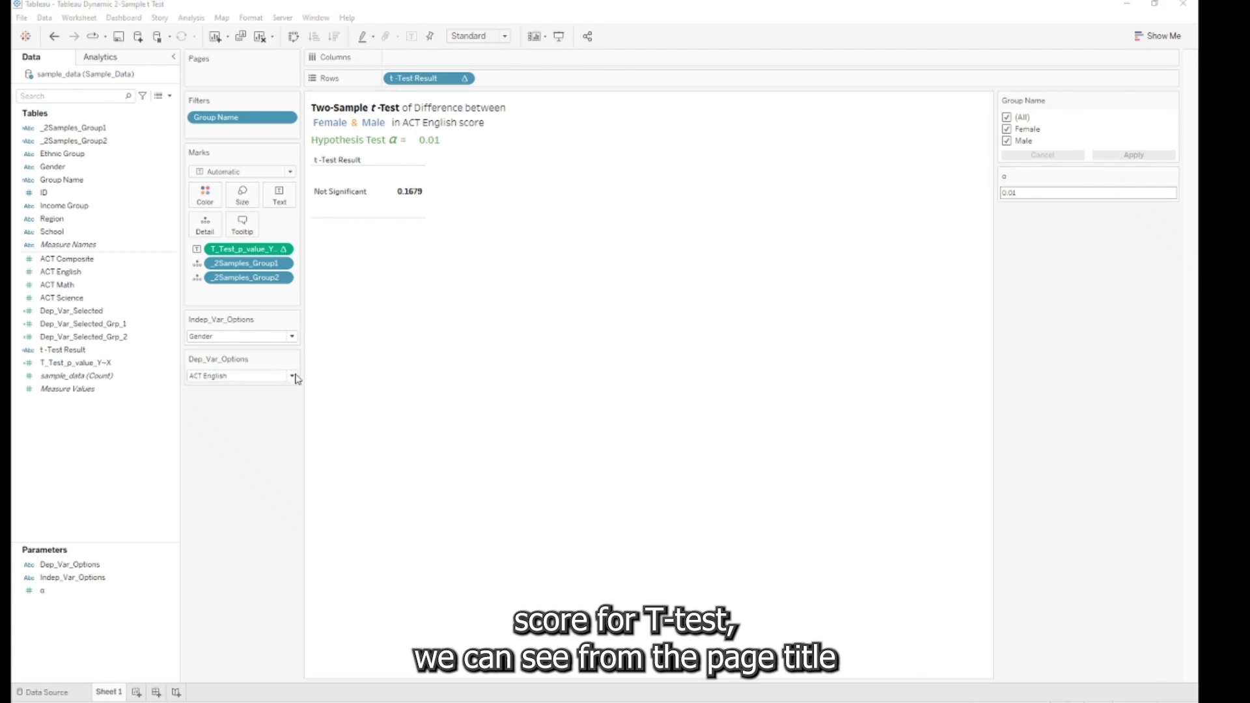
pyautogui.click(258, 416)
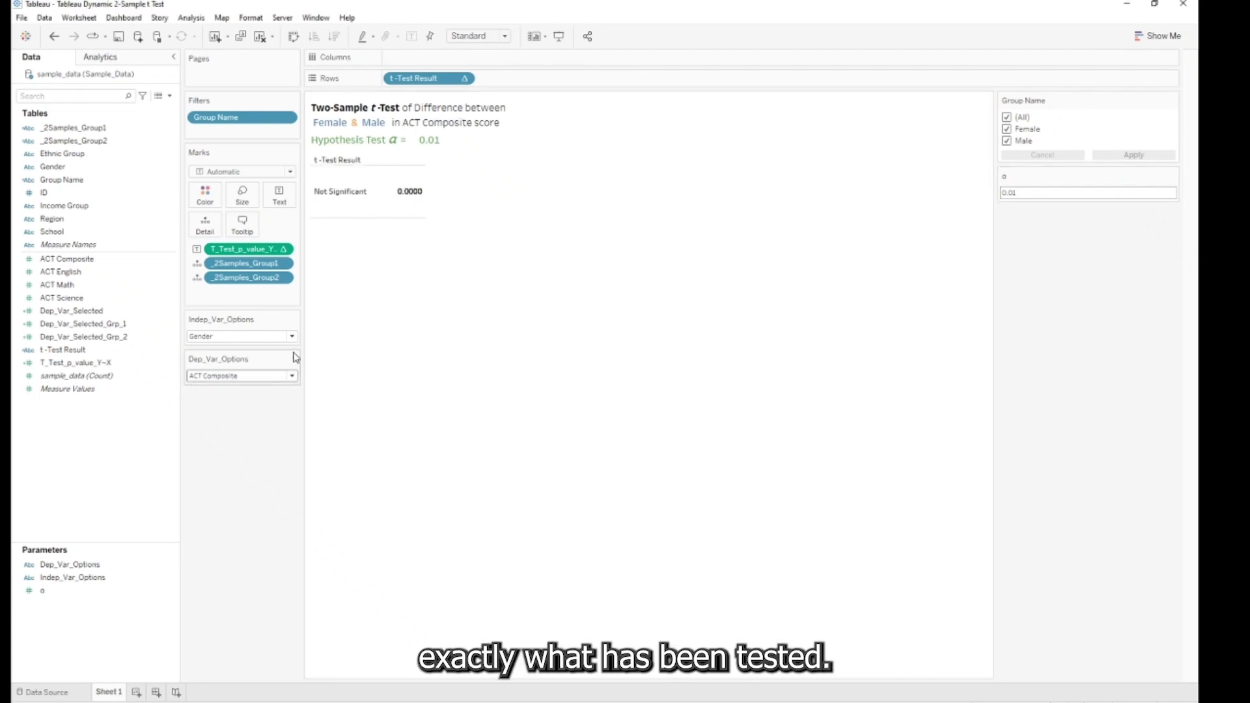
# - Set Indep_Var_Options to Region and apply the North and Southeast groups in the Group Name filter
pyautogui.click(292, 337)
pyautogui.click(254, 389)
pyautogui.click(1009, 142)
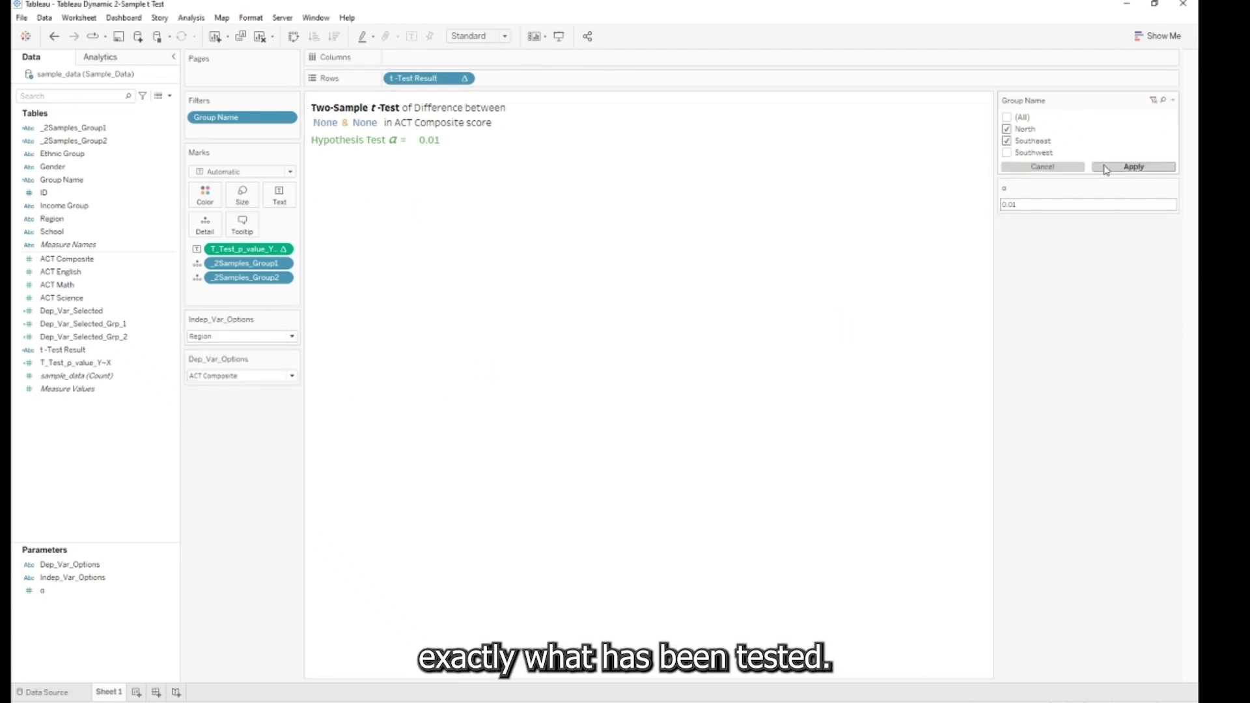
pyautogui.click(1105, 168)
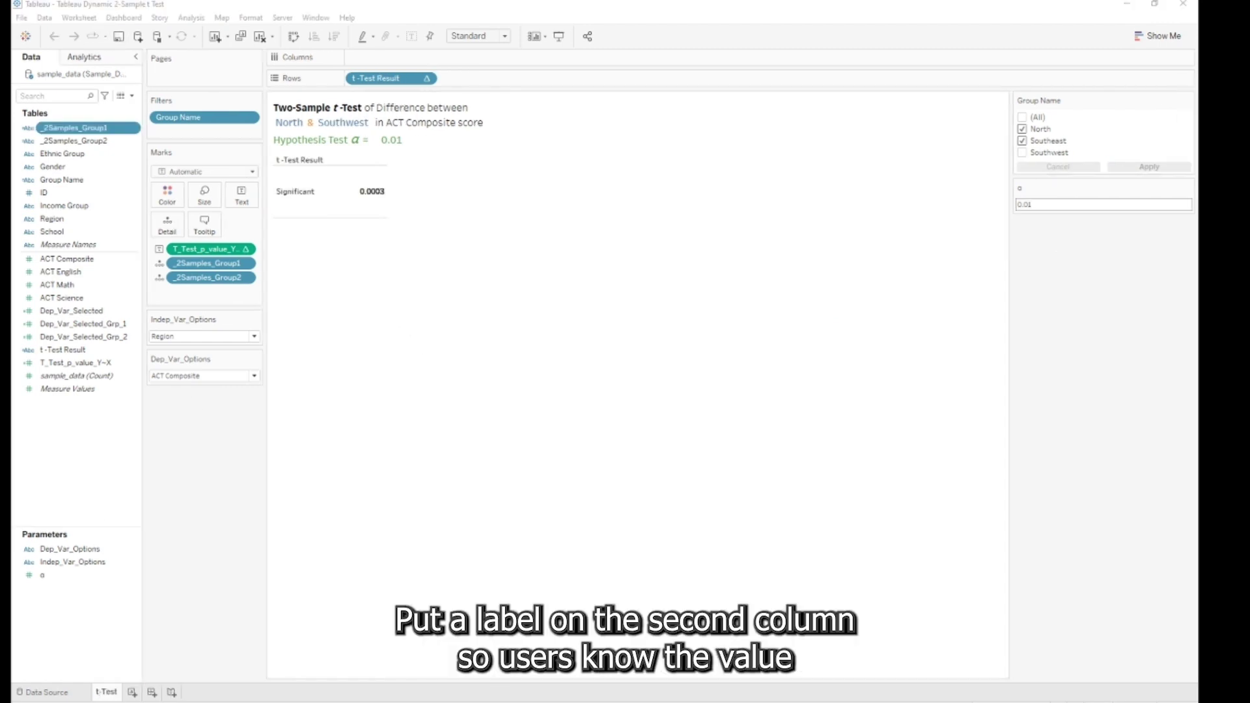
# - Add the literal "p-value" to the columns as a header for the test value and hide the field labels for columns
pyautogui.doubleClick(402, 57)
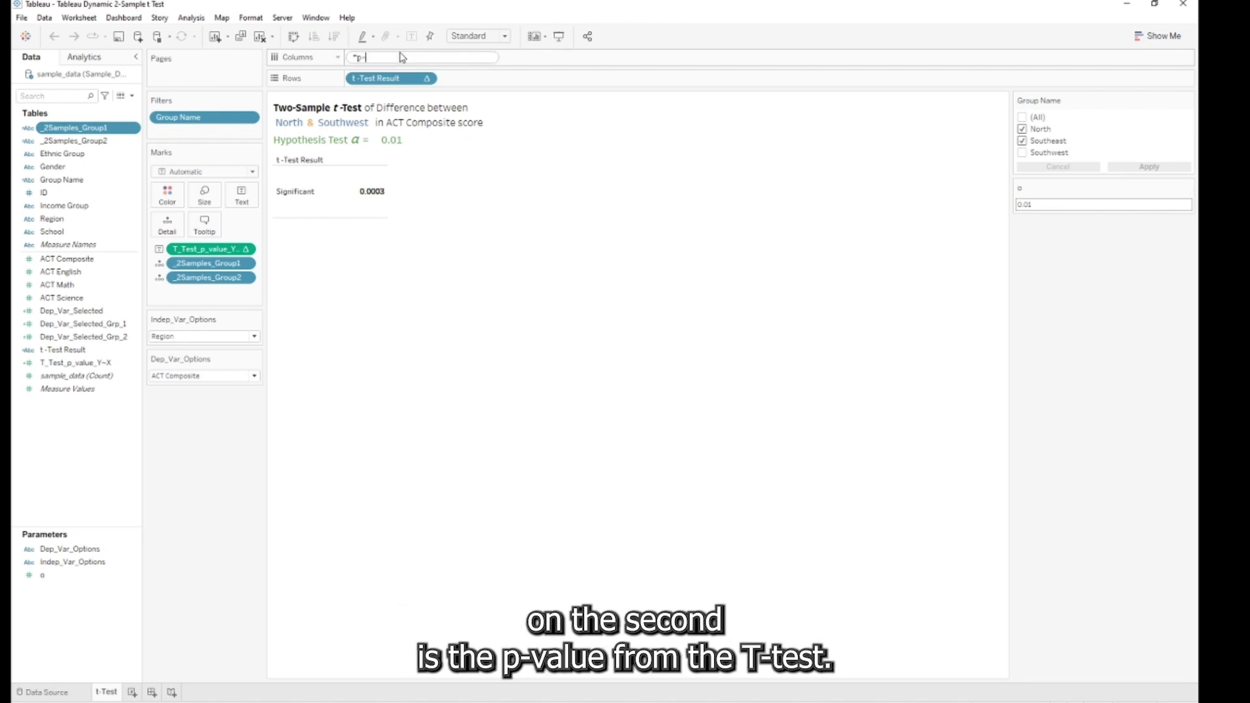
pyautogui.write('"p-value"')
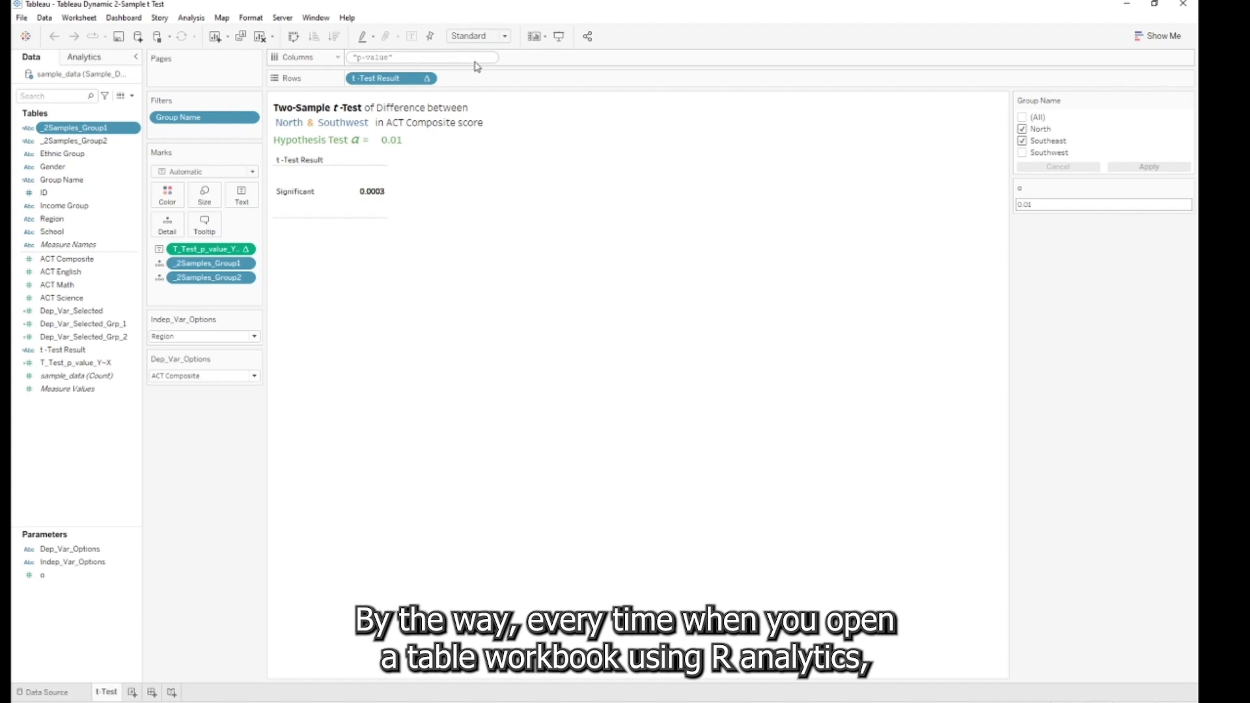
pyautogui.press('Return')
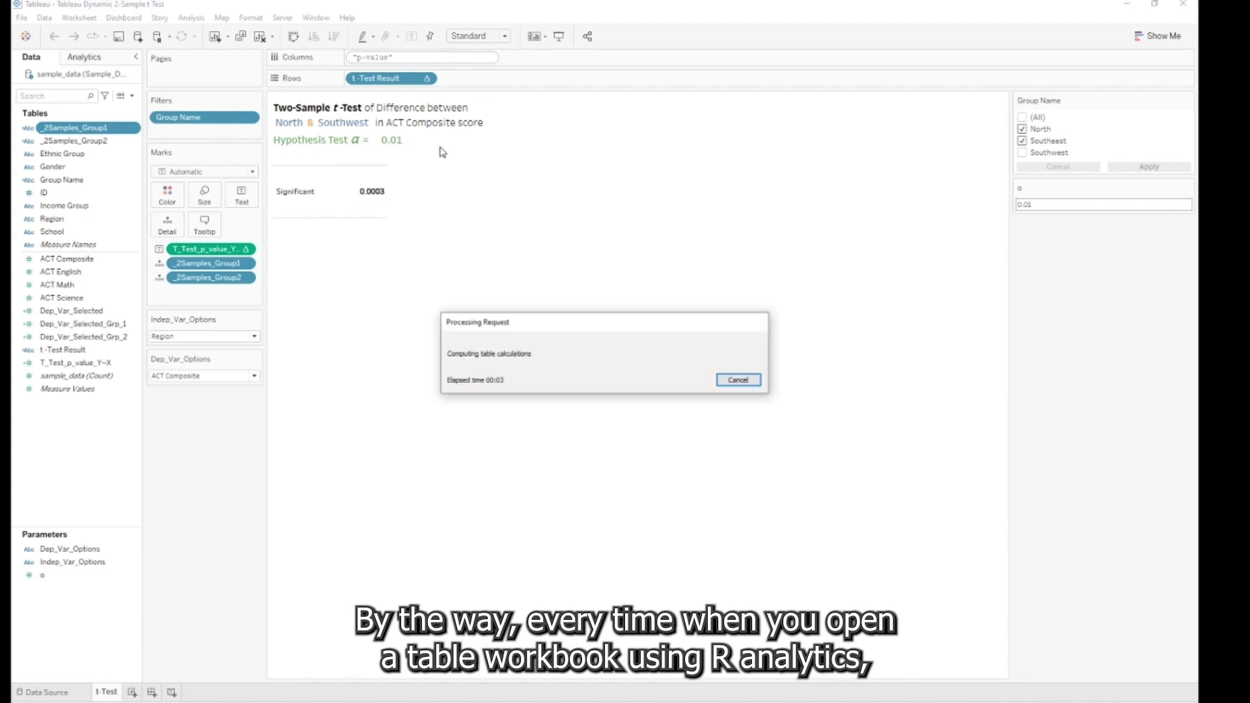
pyautogui.rightClick(370, 162)
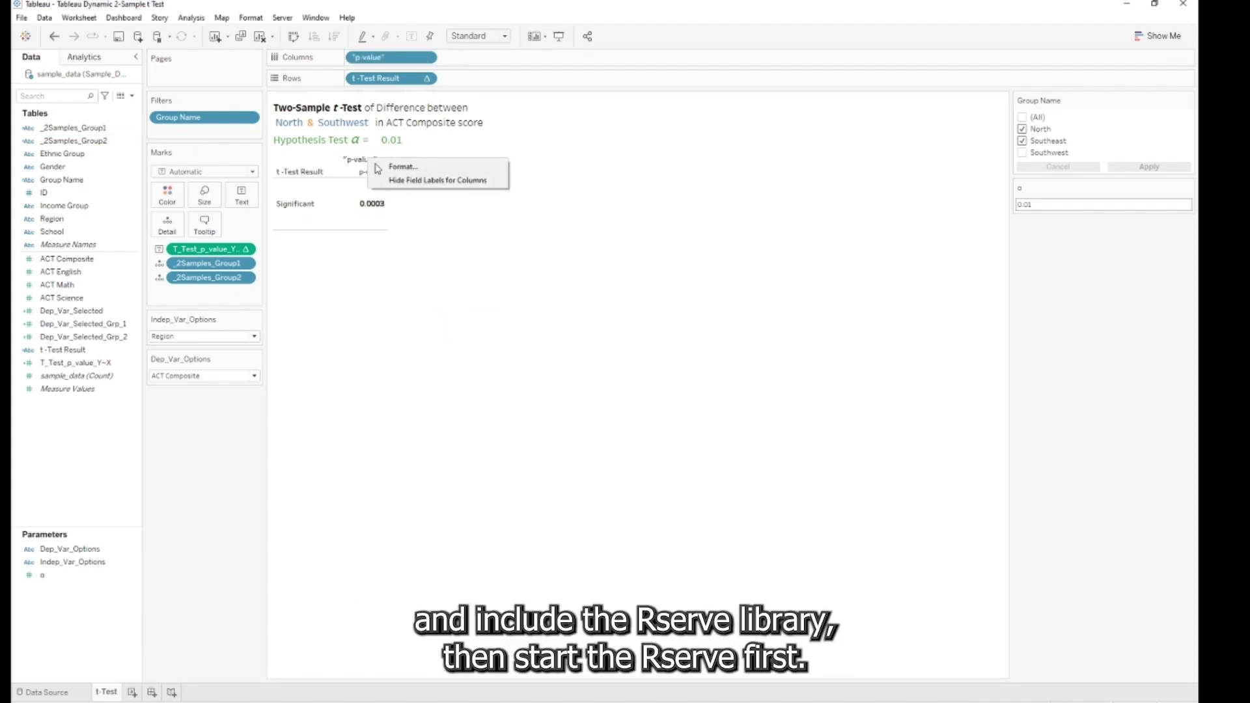
pyautogui.click(408, 176)
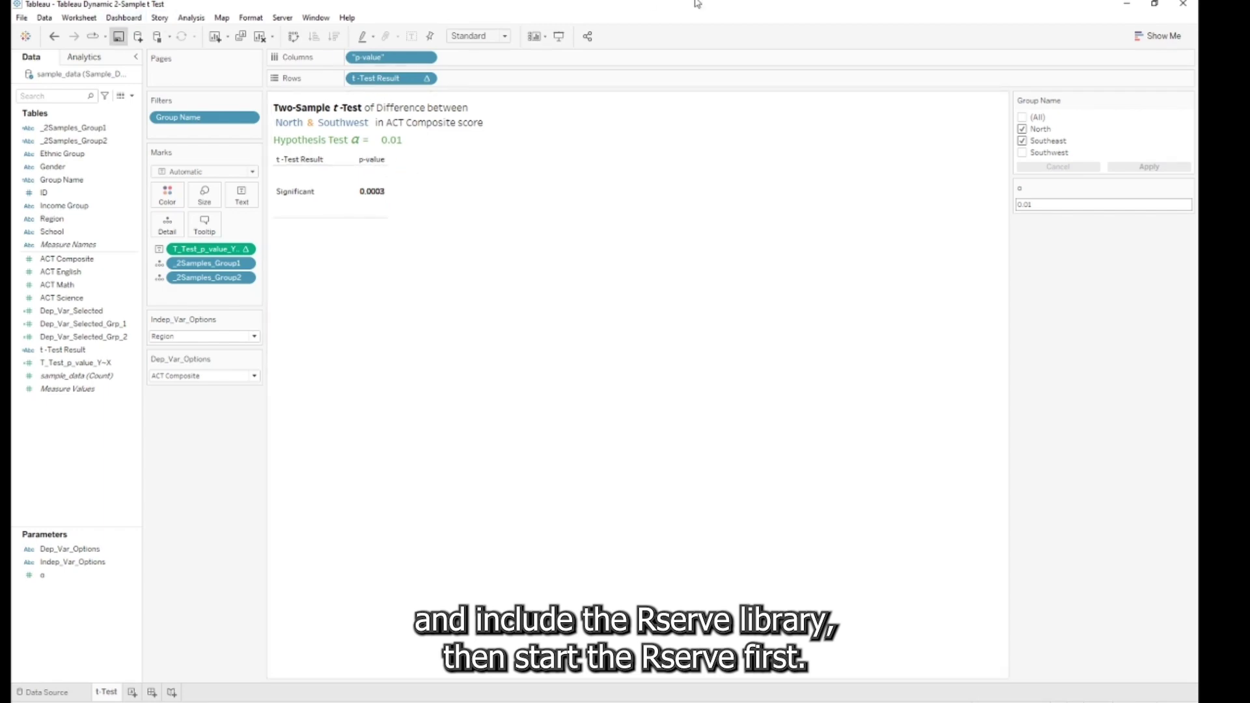